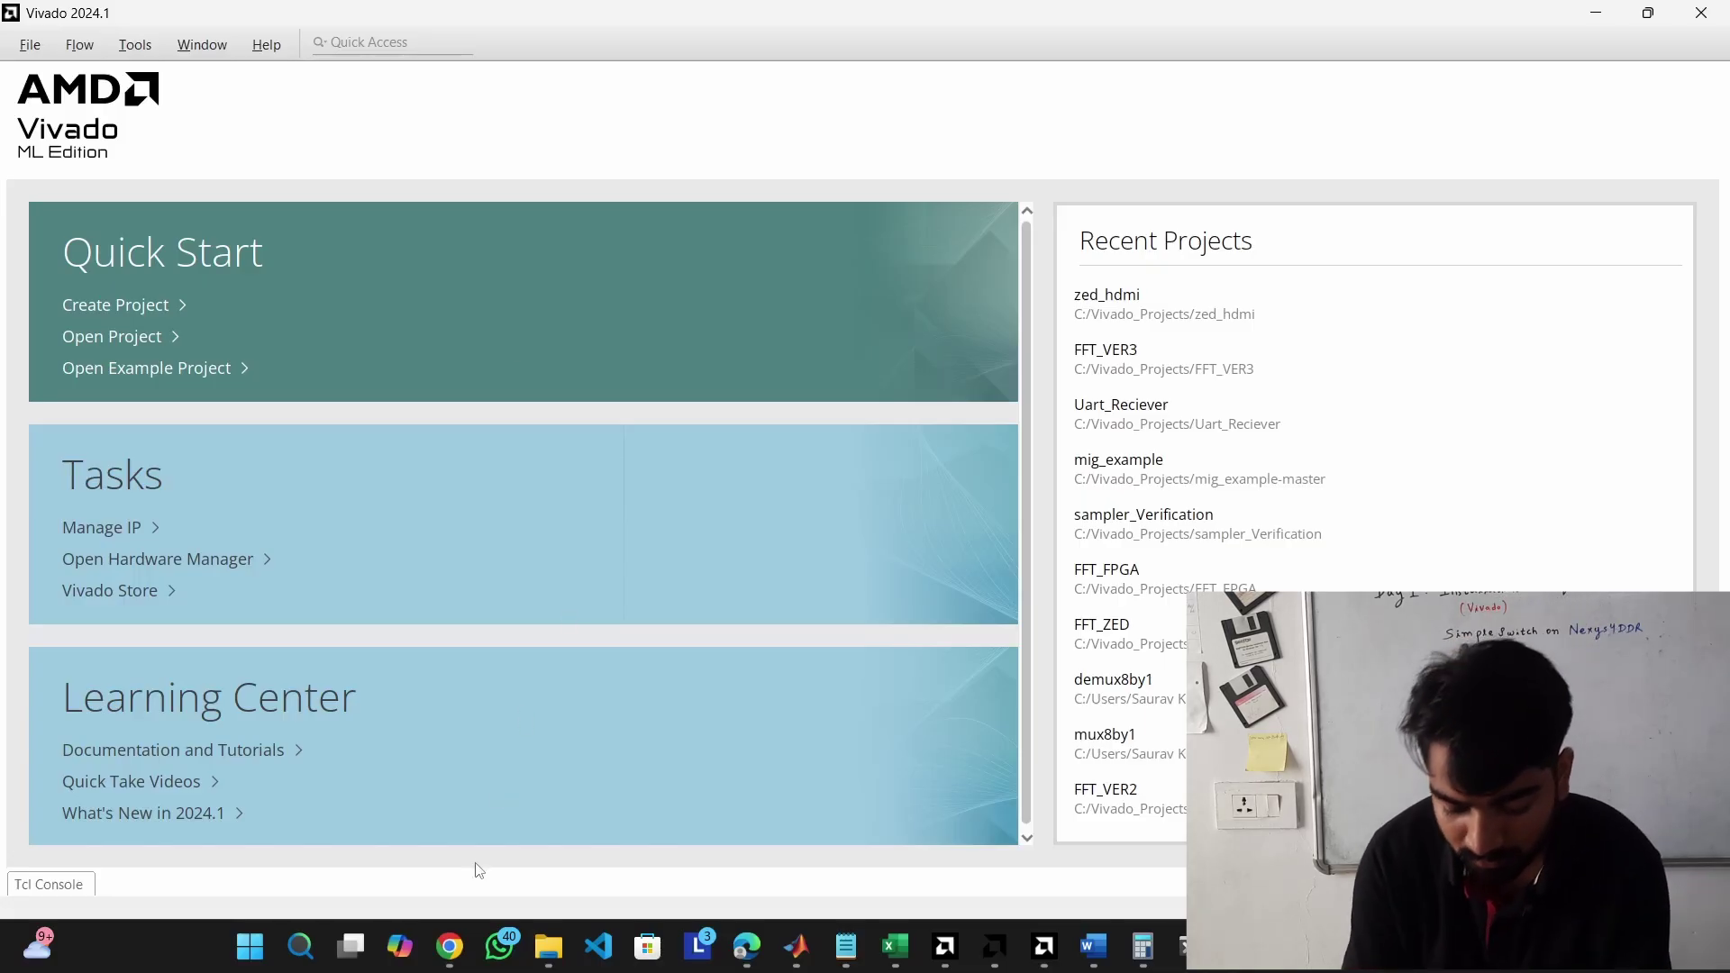
- Switch to the Chrome Incognito window, search Google for "download vivado" and open AMD's Downloads page
mouse_move(455, 942)
left_click(541, 856)
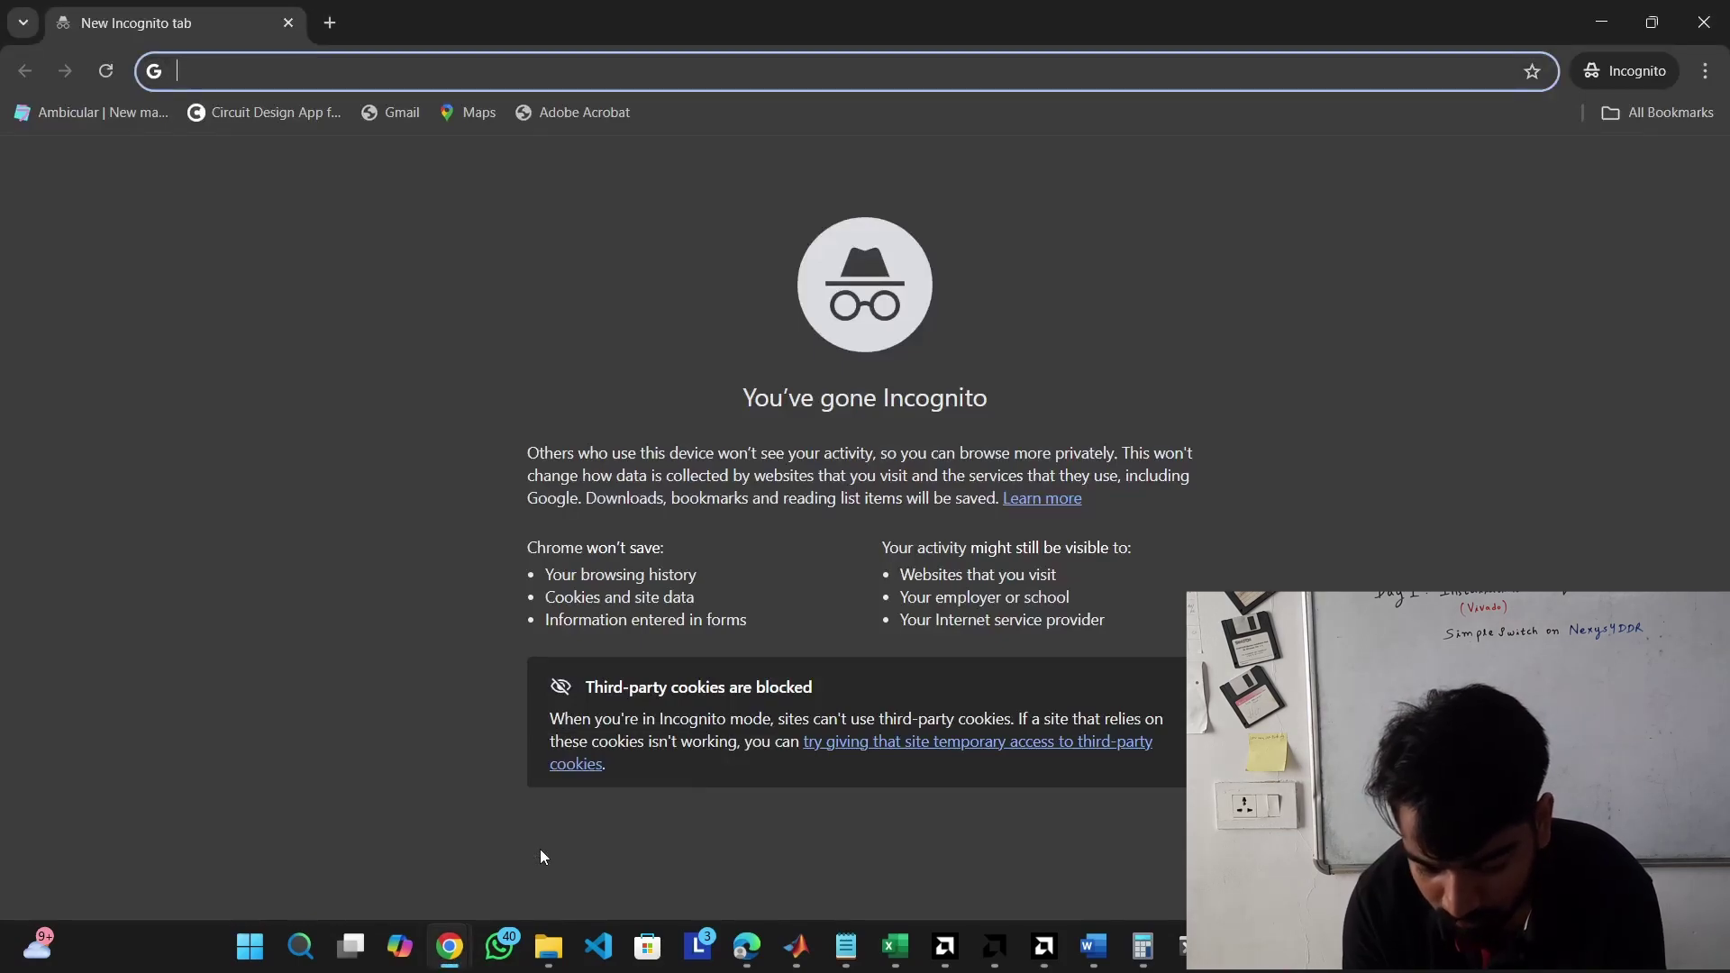
type("download vivado")
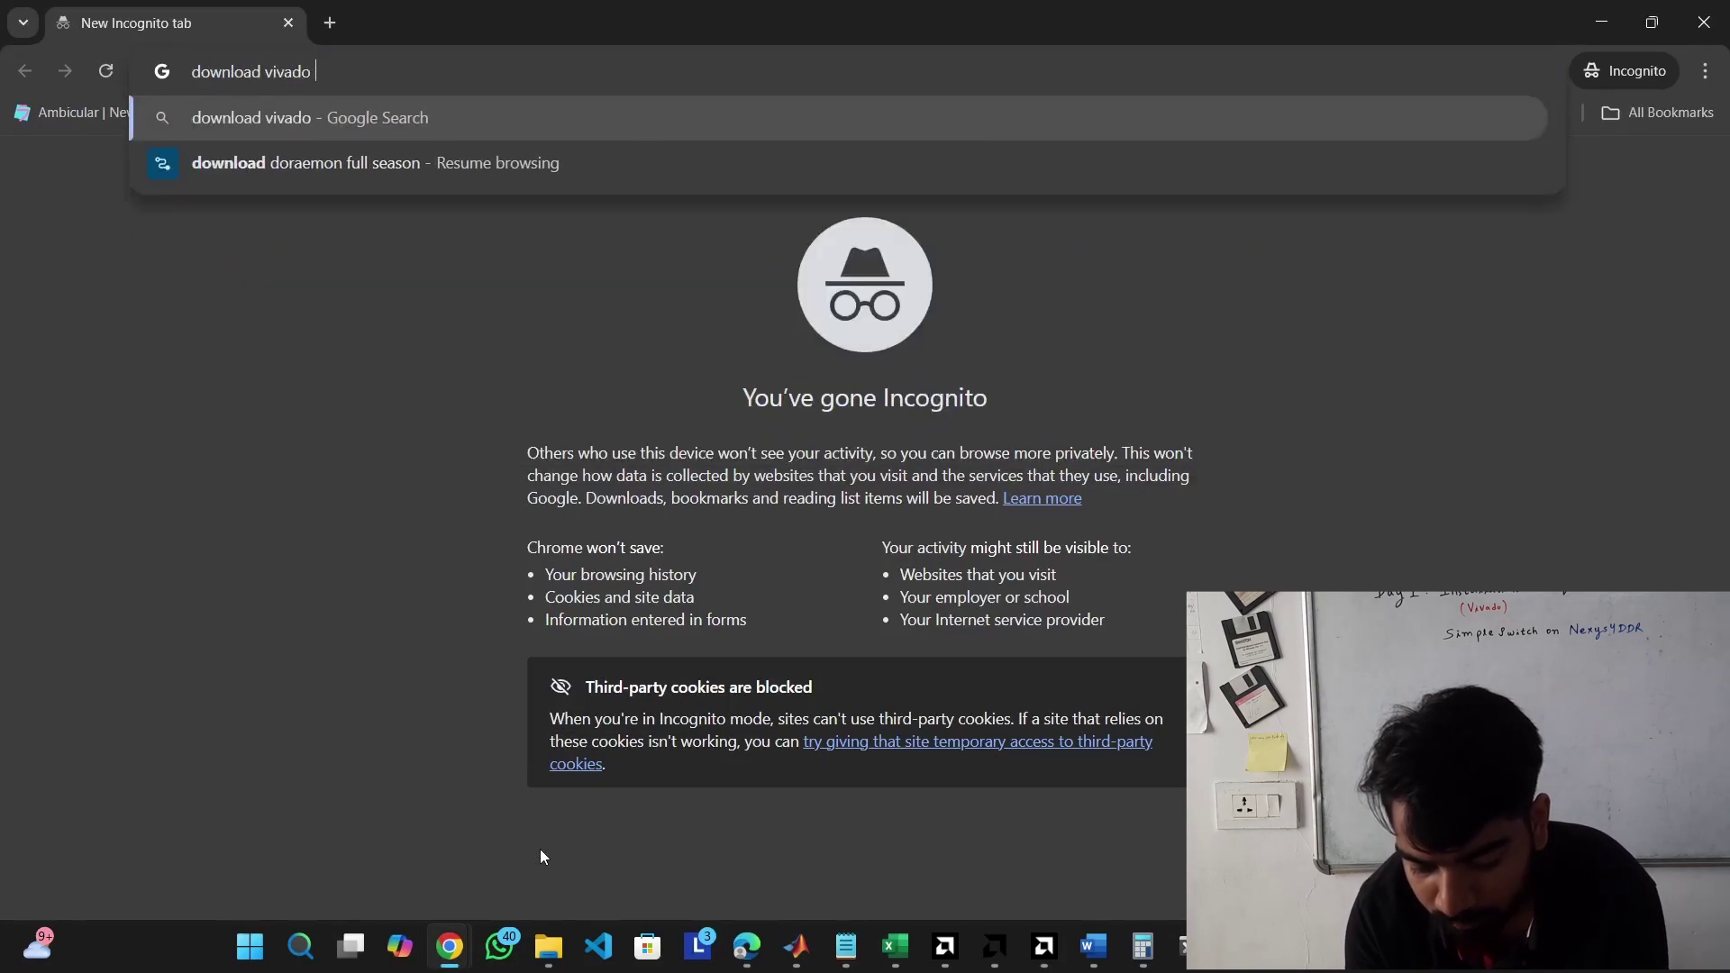
key("Return")
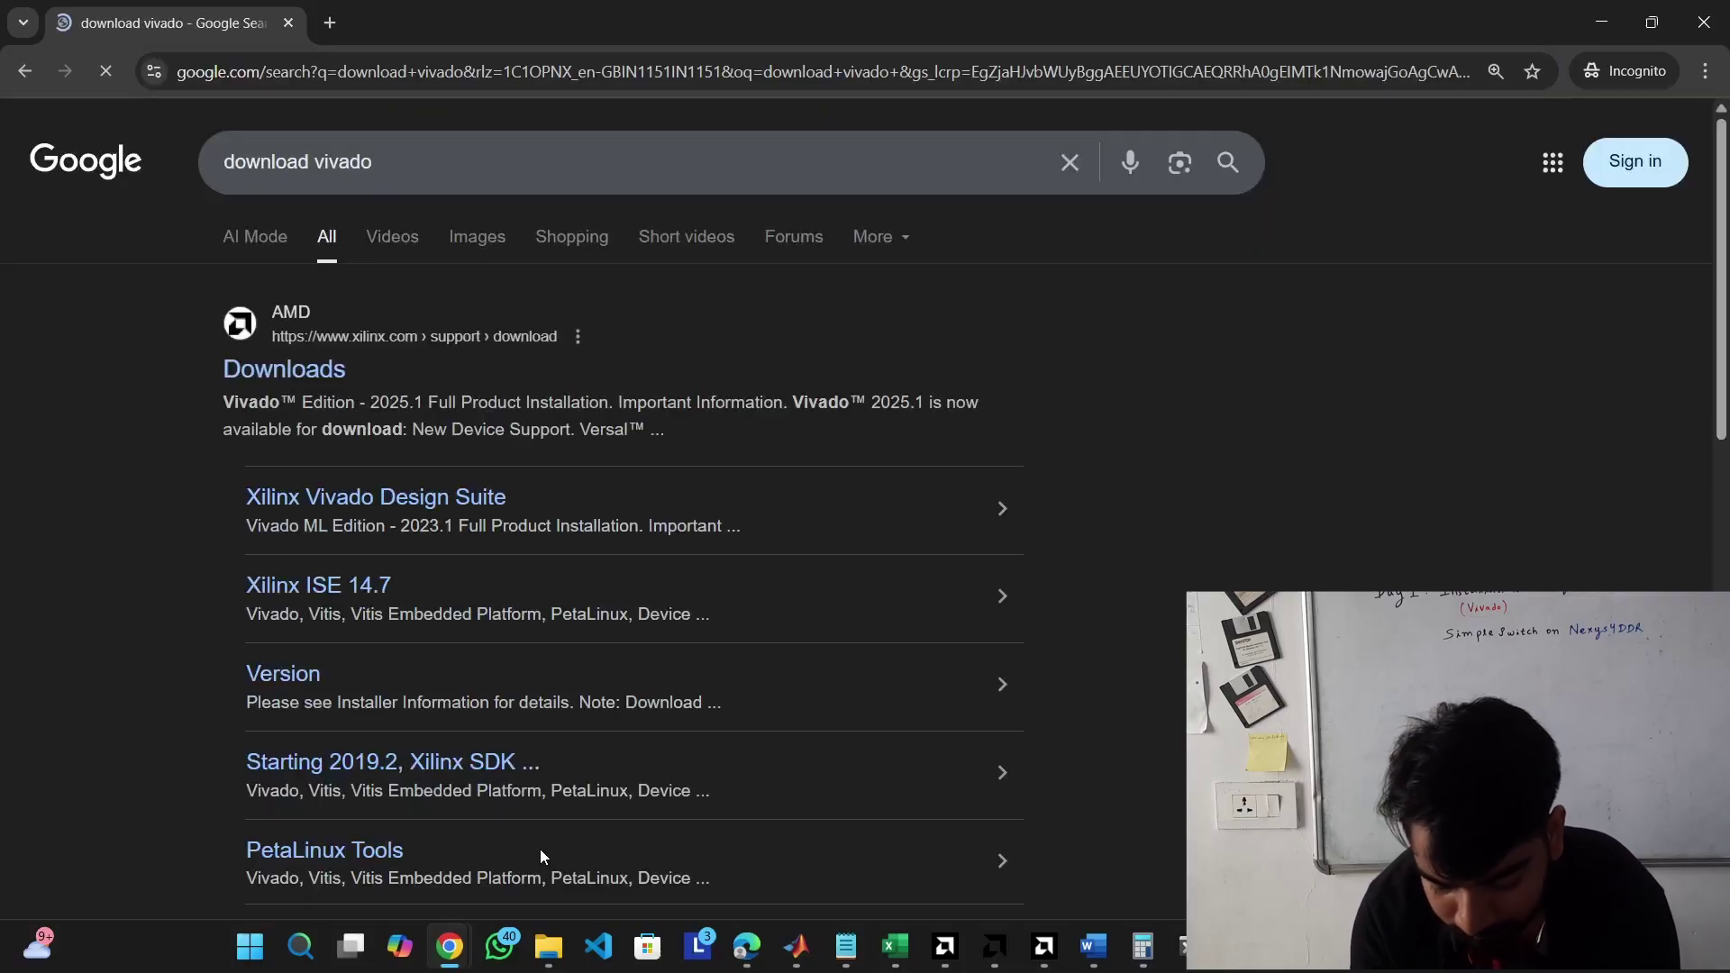
left_click(335, 369)
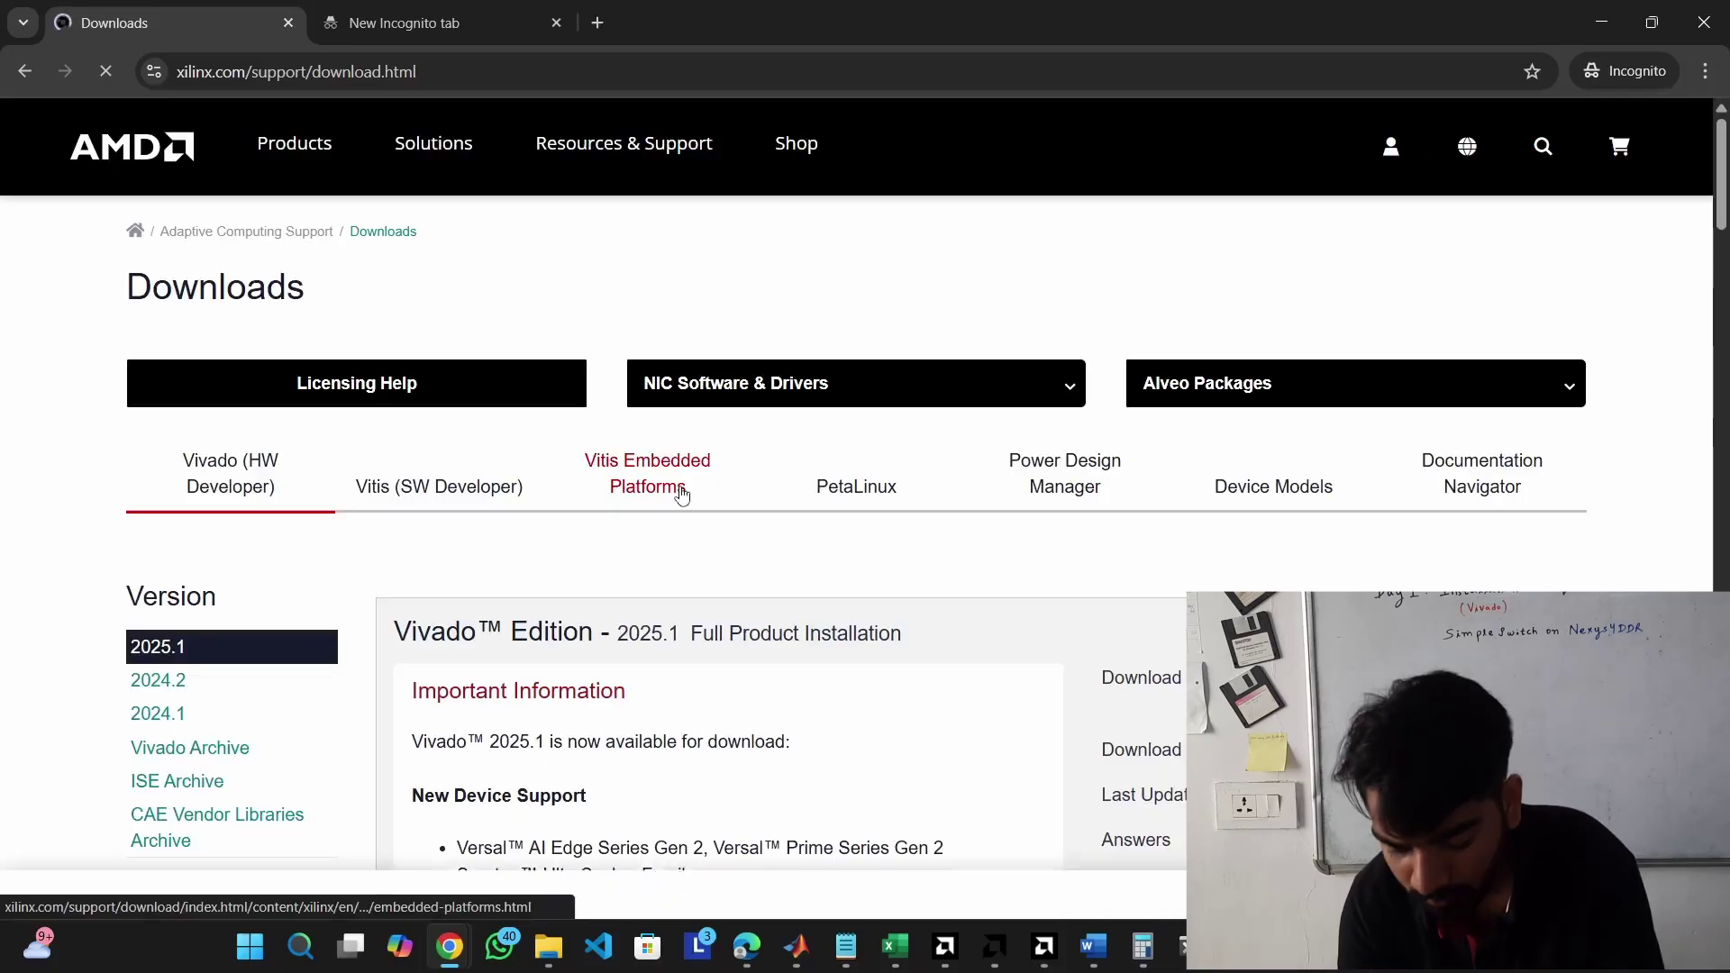
- Examine the Vivado 2025.1 full product release information down to the list of available installers
scroll(680, 491, "down", 3)
scroll(680, 491, "down", 3)
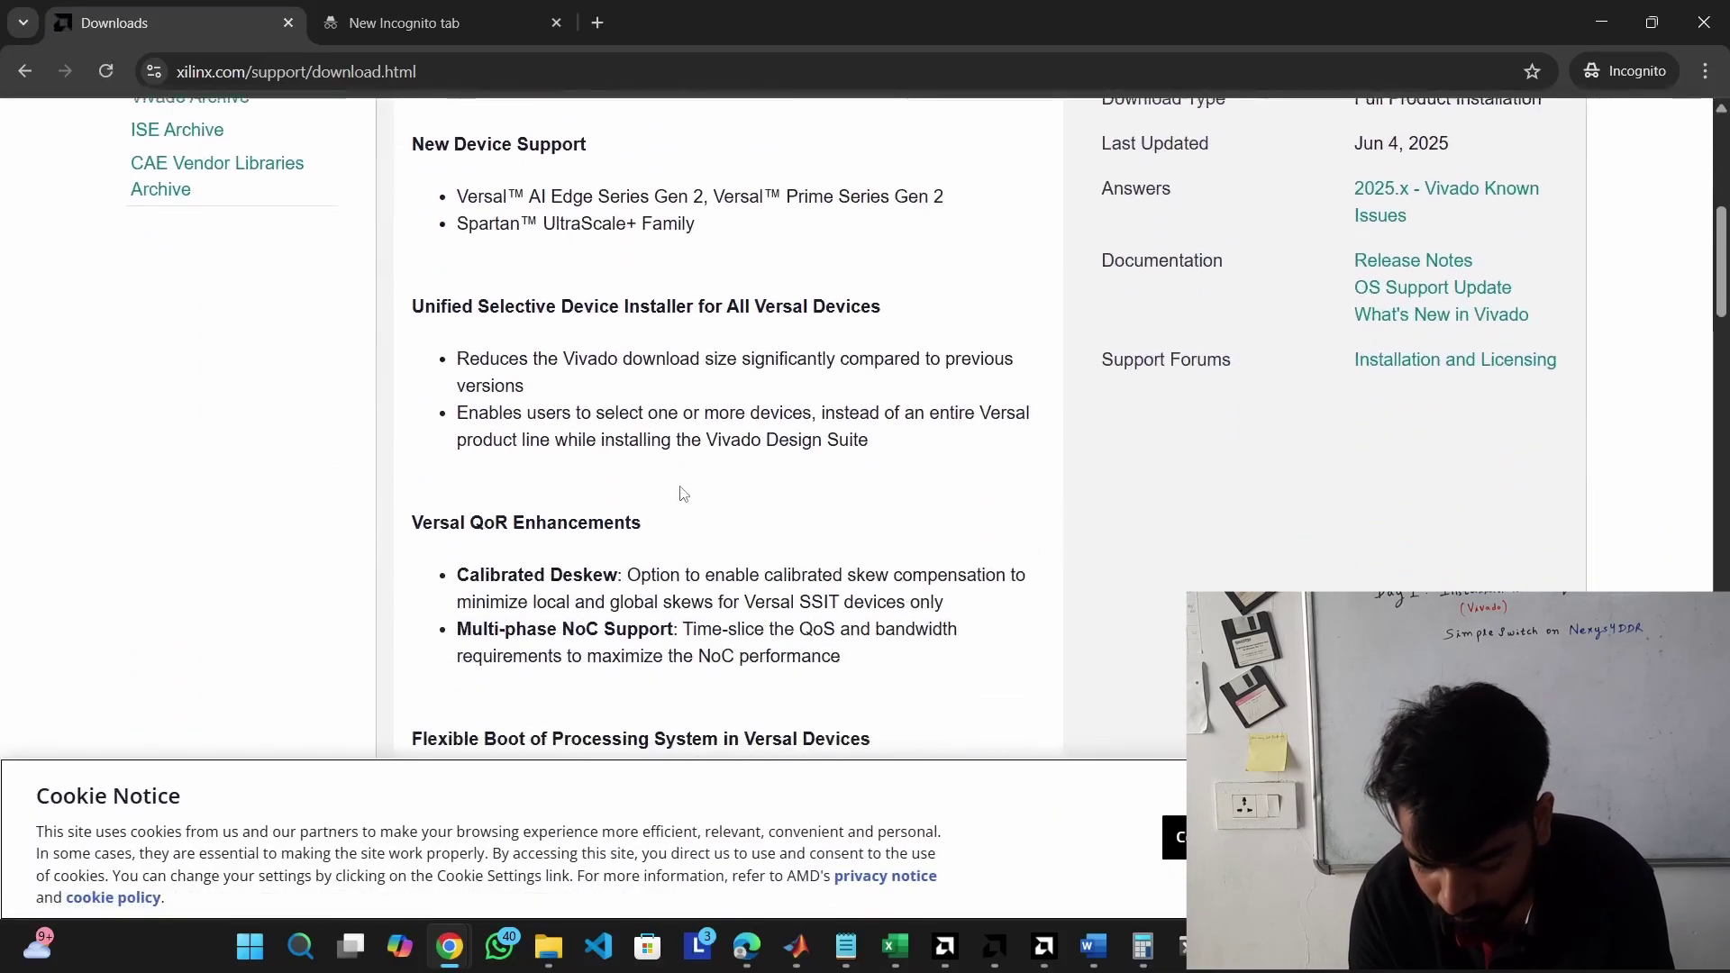
scroll(682, 493, "up", 4)
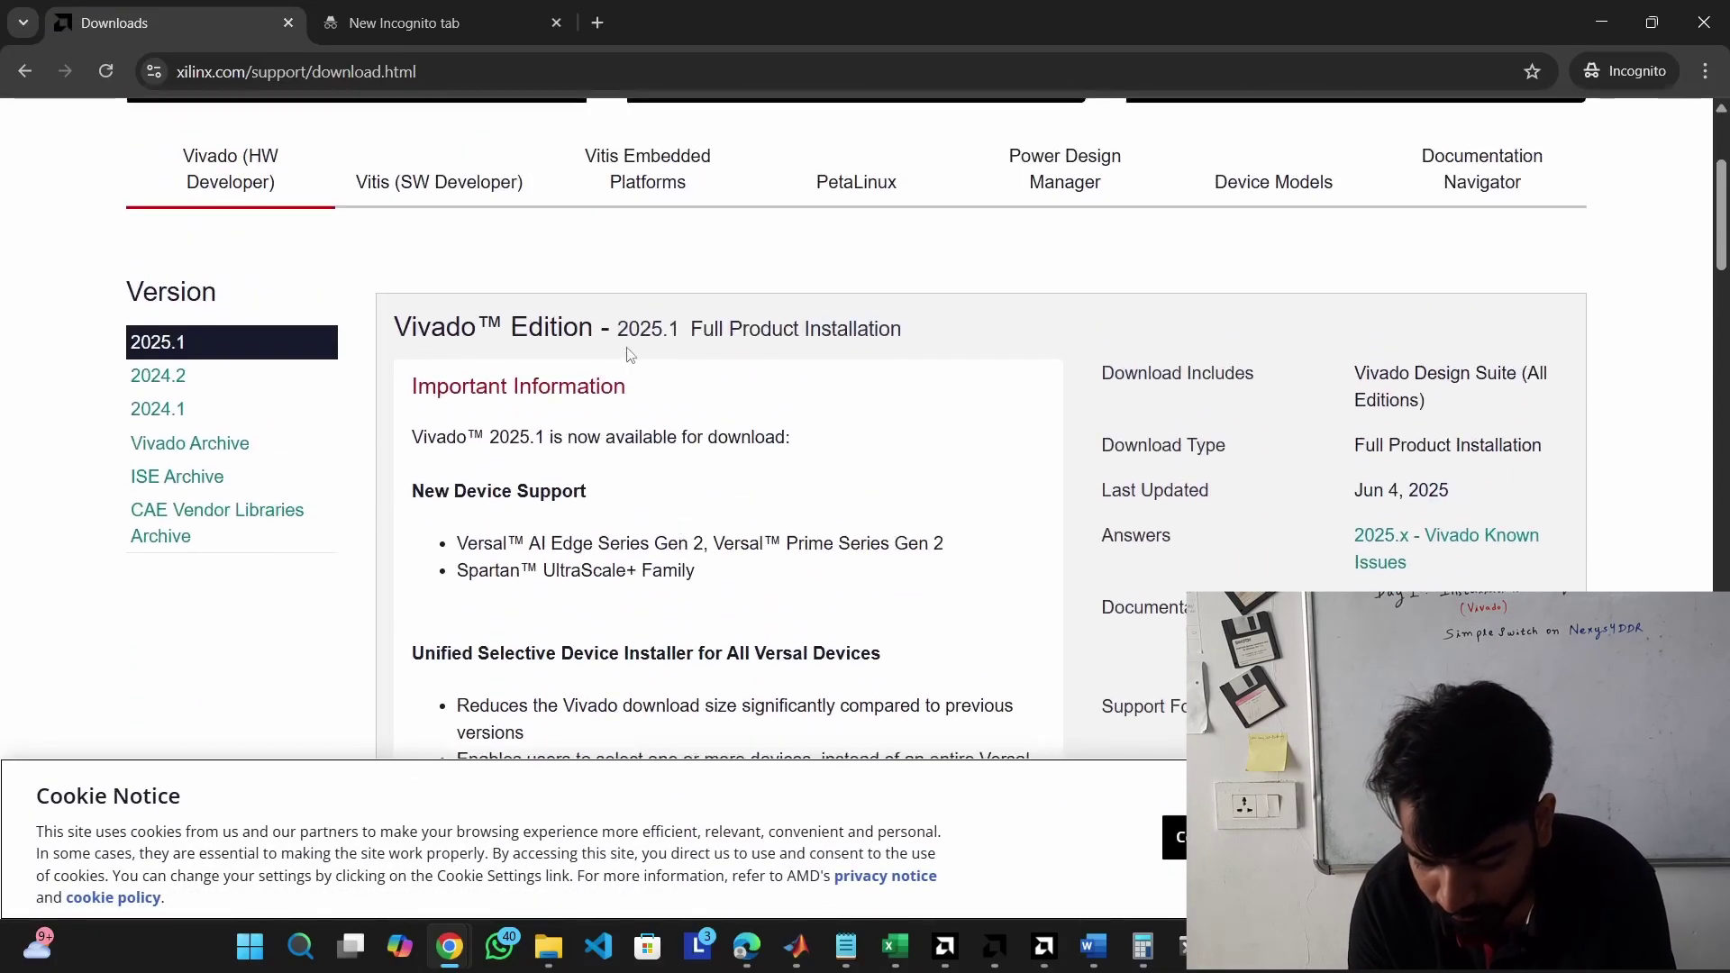
left_click_drag(620, 330, 663, 329)
scroll(663, 341, "down", 8)
scroll(663, 341, "up", 5)
scroll(663, 341, "down", 12)
scroll(663, 341, "down", 8)
scroll(663, 341, "up", 3)
mouse_move(649, 337)
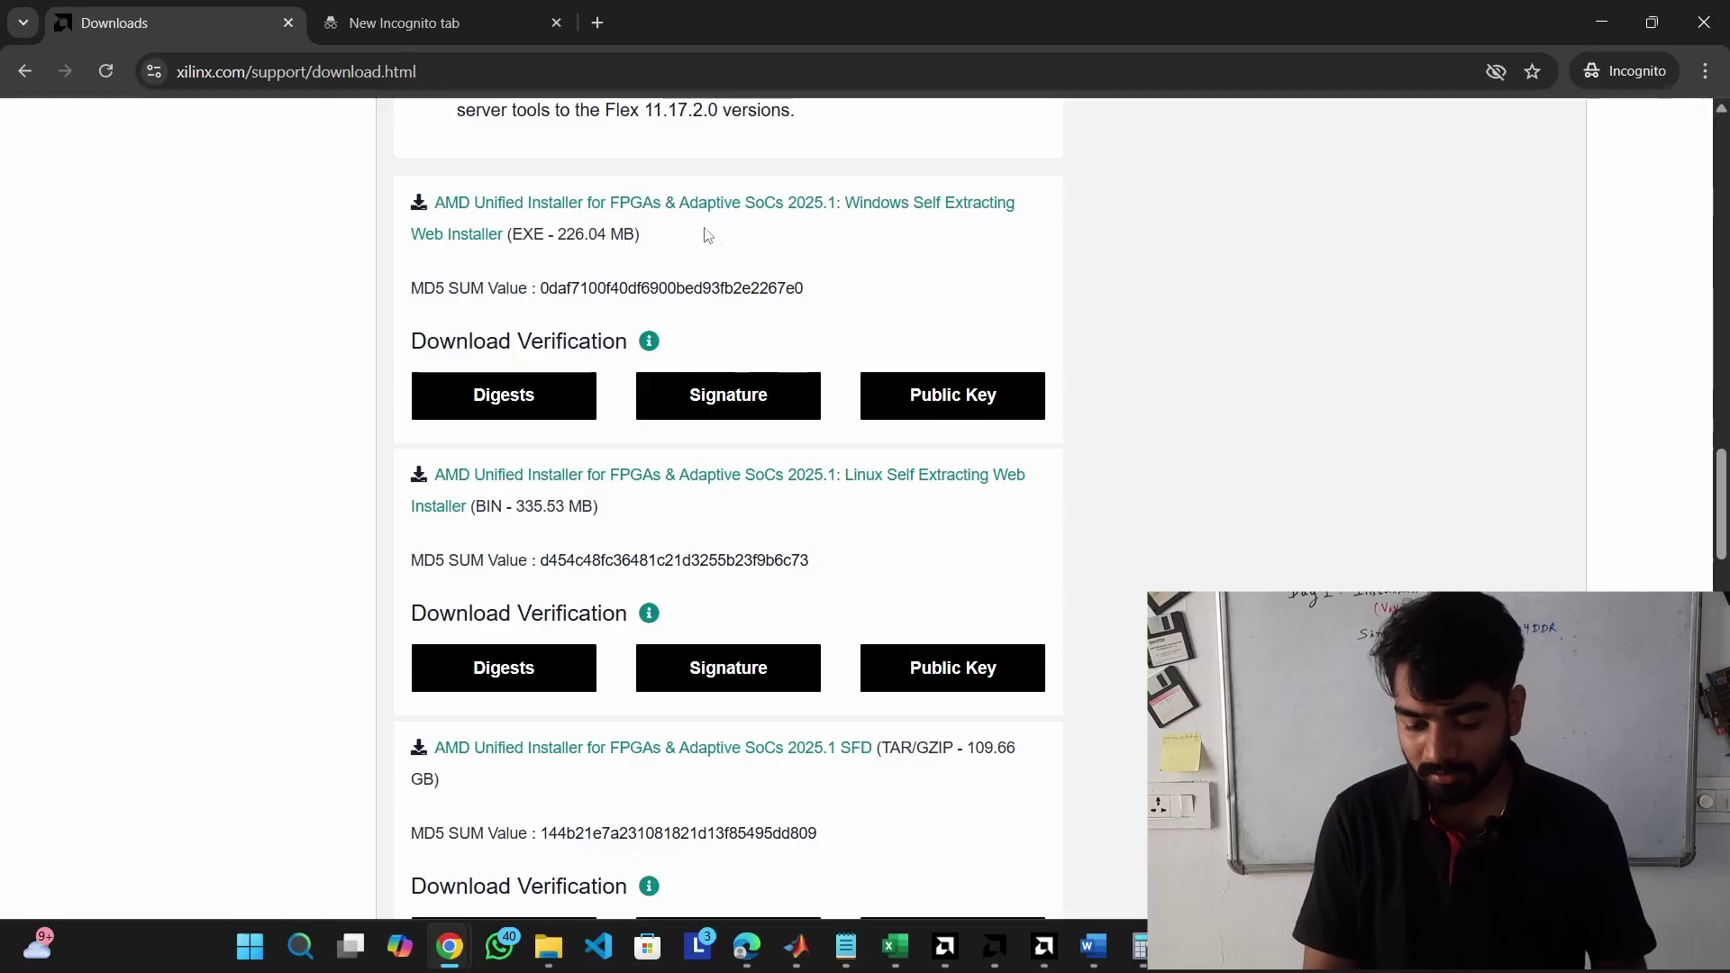
- Compare the download sizes of the 2025.1 Windows and Linux web installers with the SFD archive
scroll(657, 212, "up", 1)
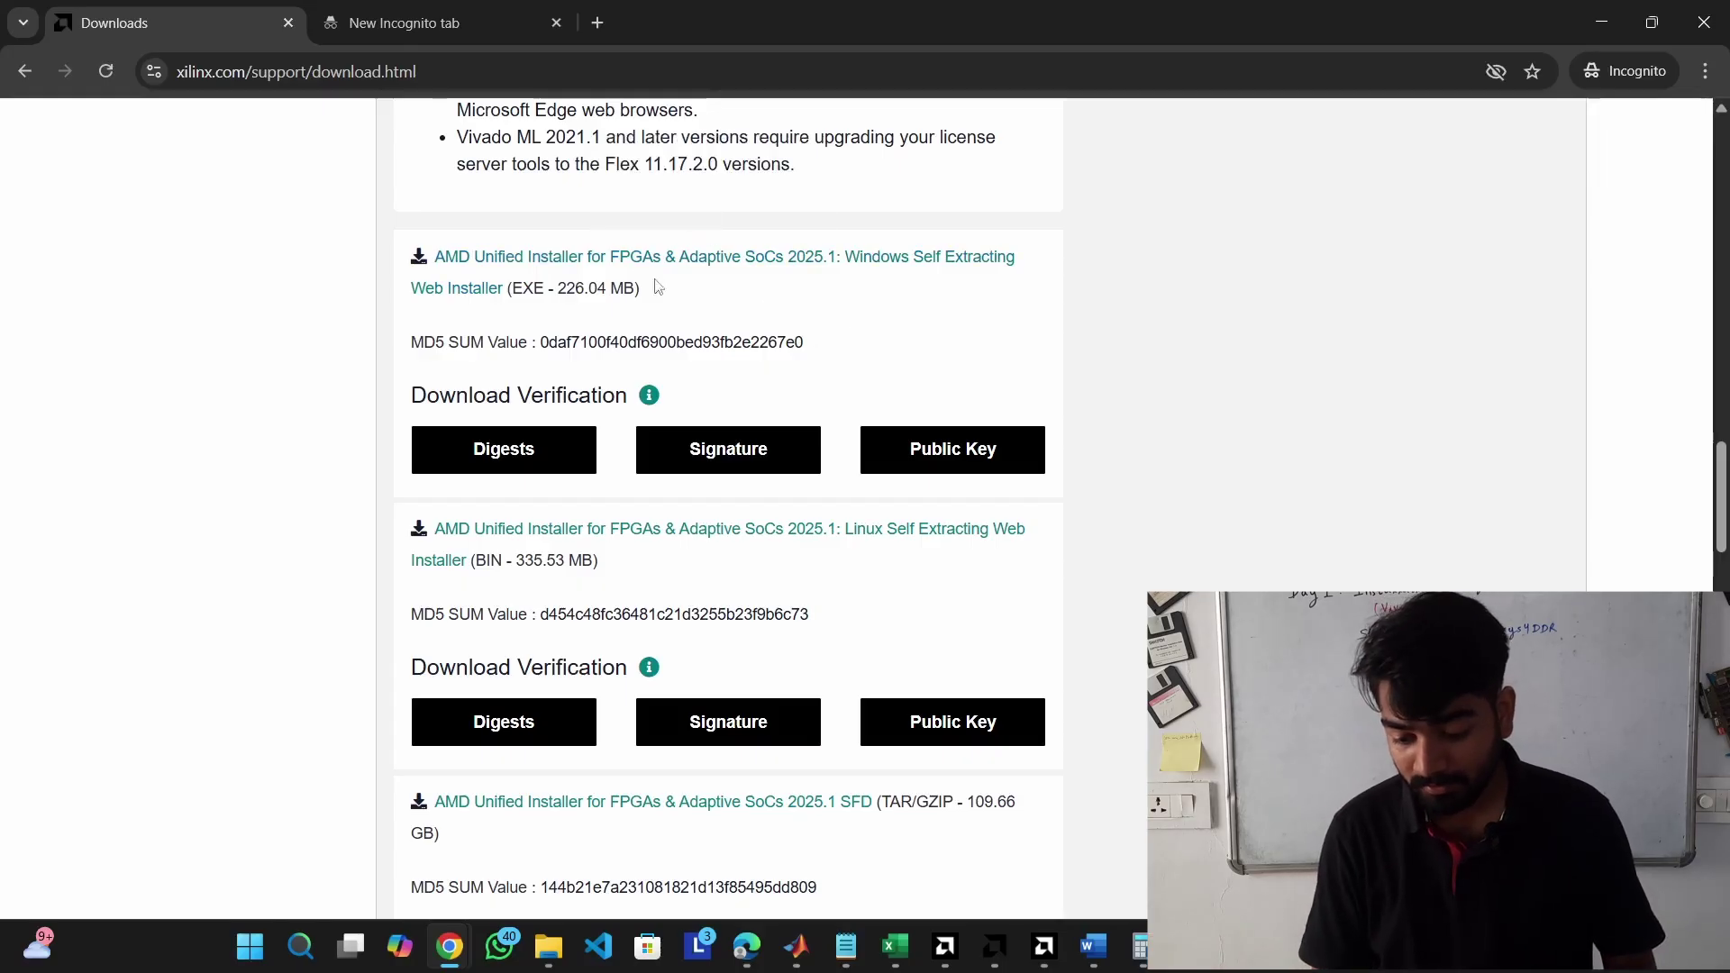
scroll(708, 294, "down", 3)
scroll(714, 298, "down", 2)
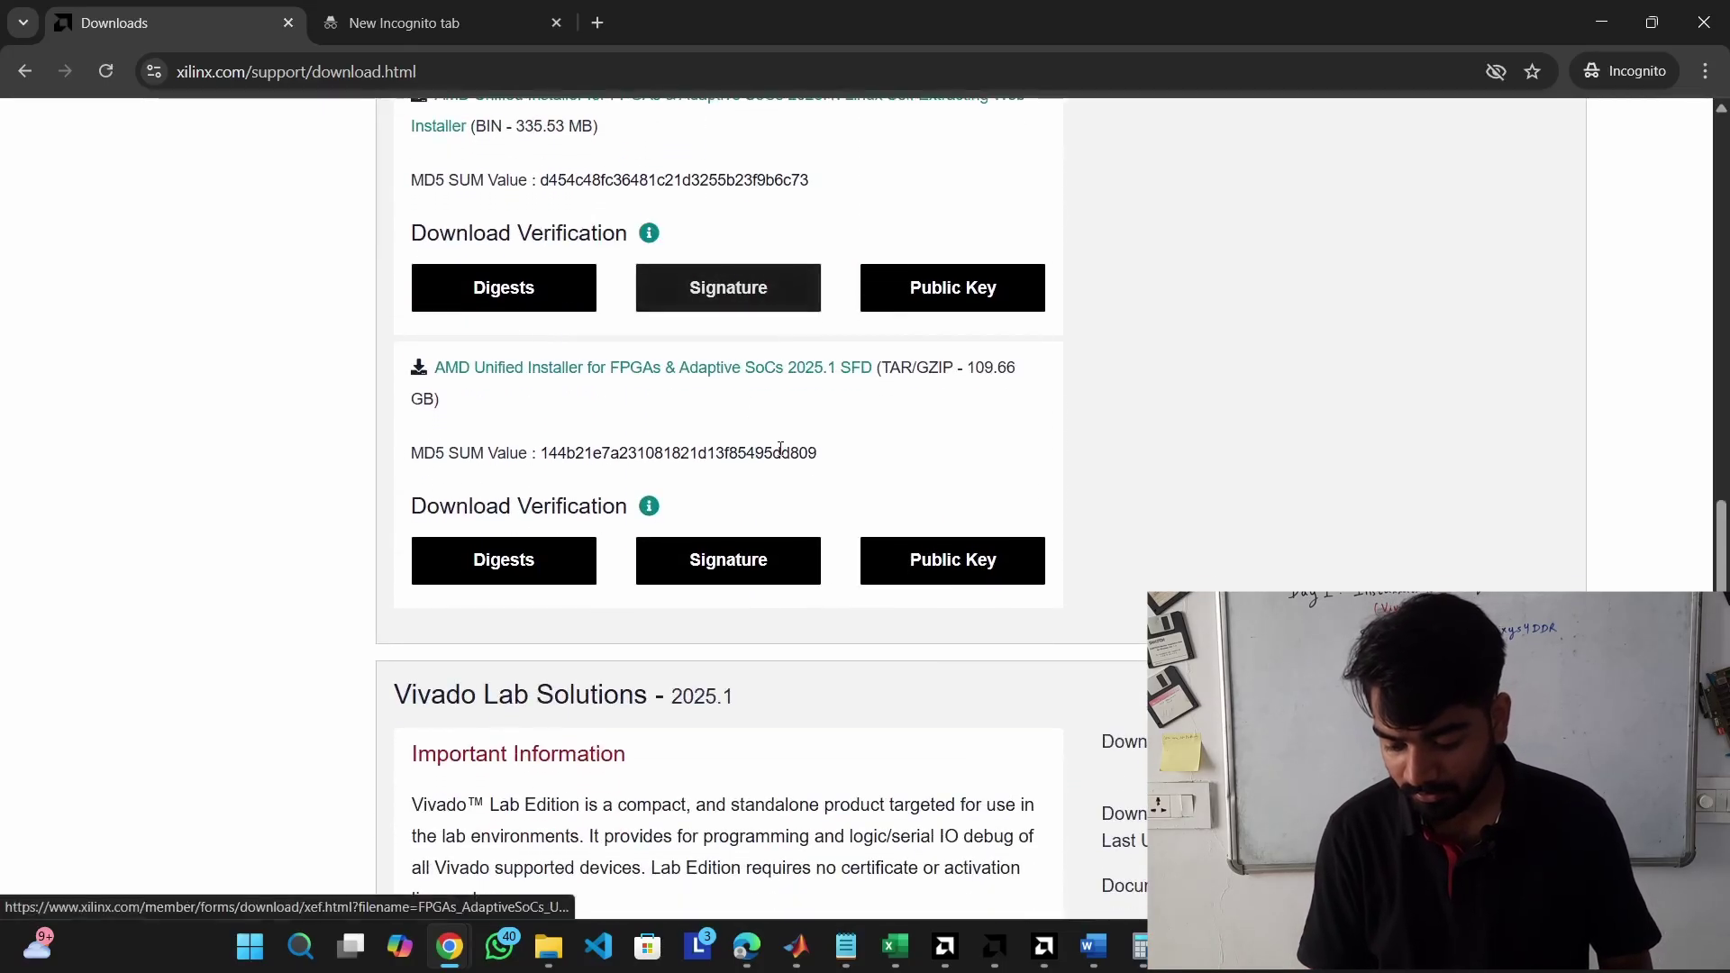
left_click_drag(963, 366, 1006, 407)
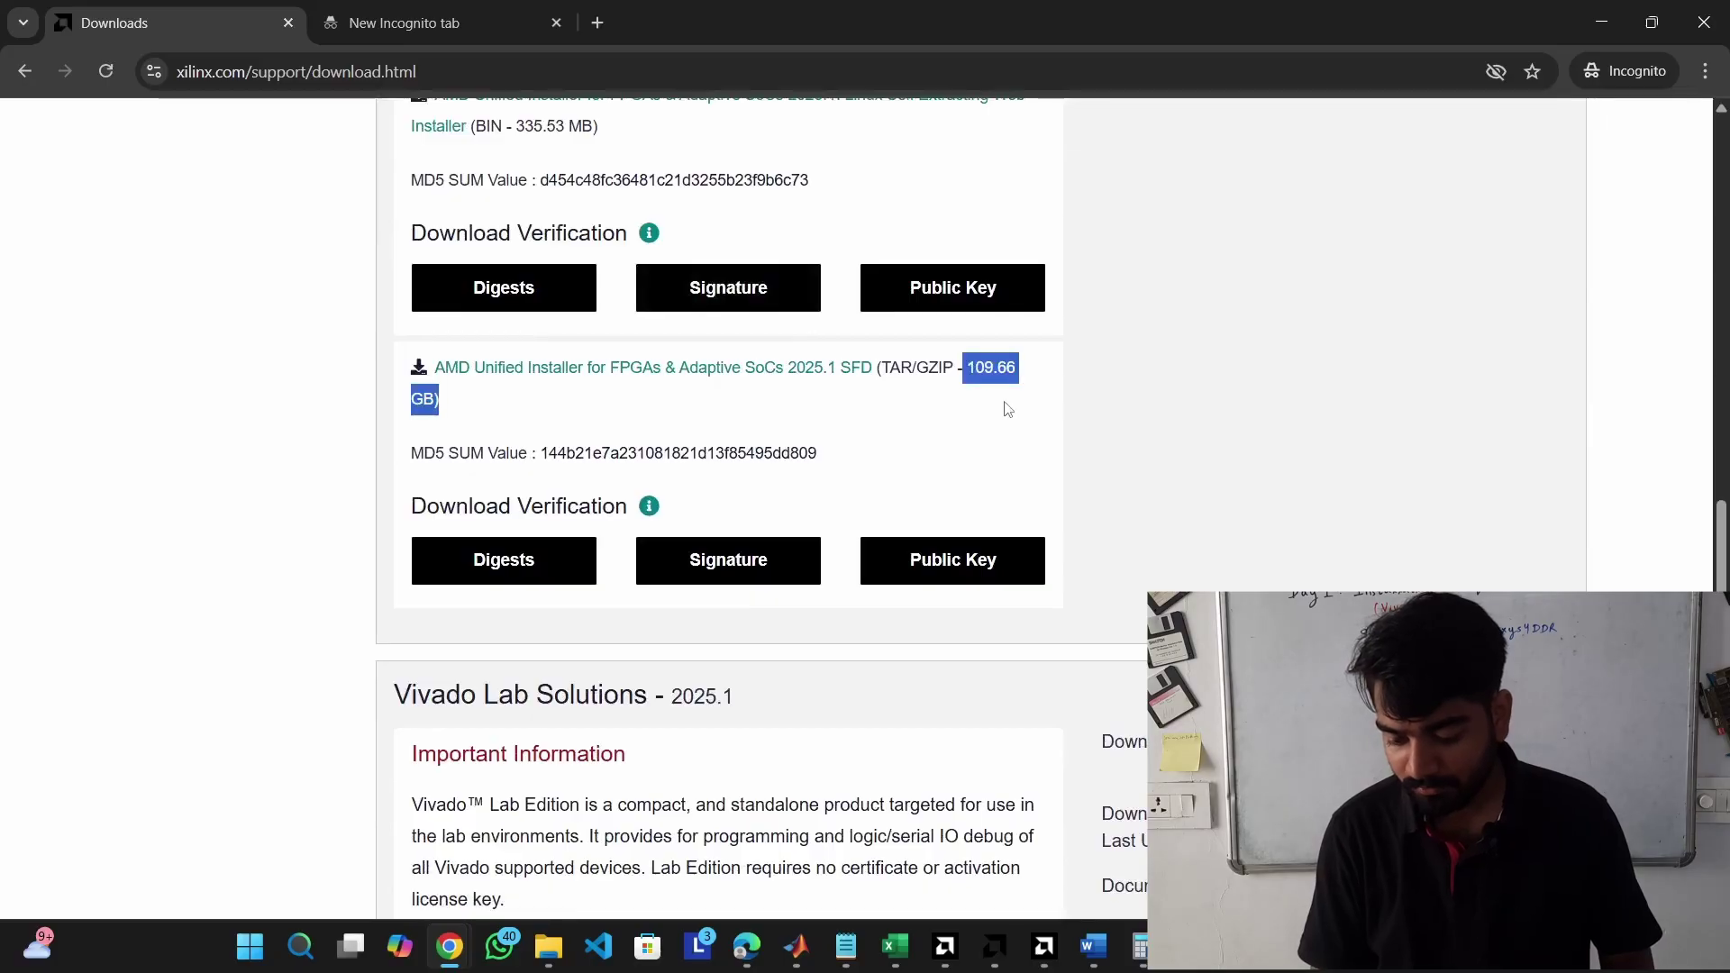
scroll(1007, 409, "up", 2)
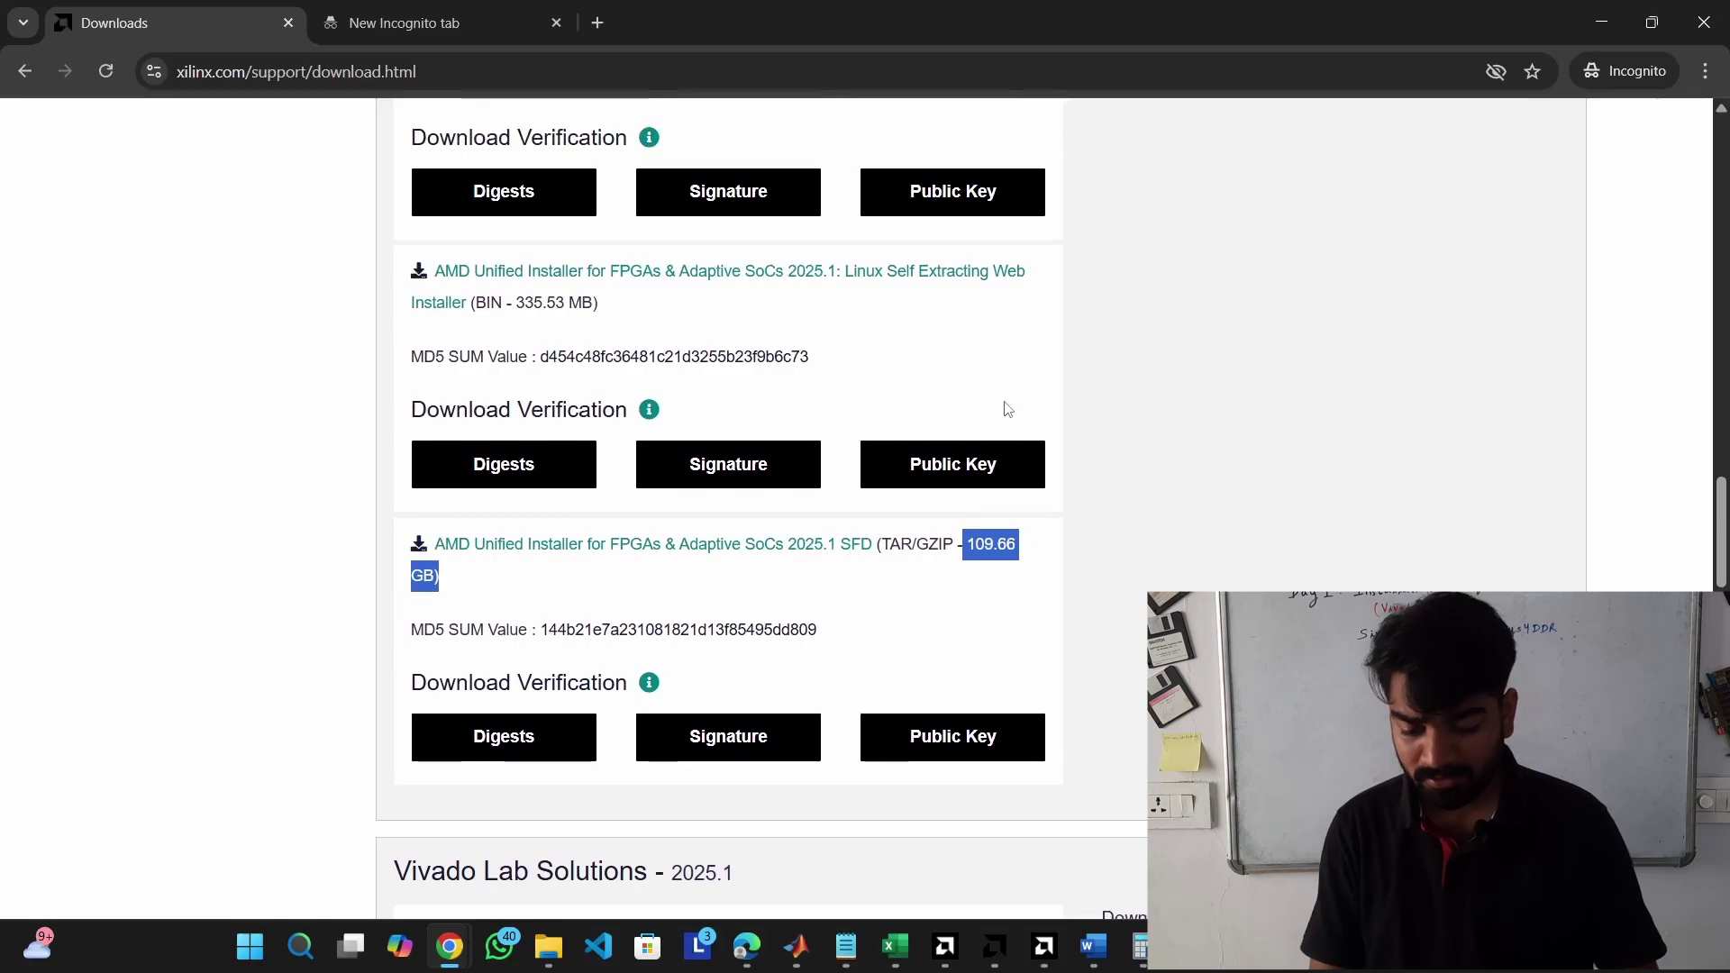
scroll(1007, 409, "up", 3)
left_click(759, 385)
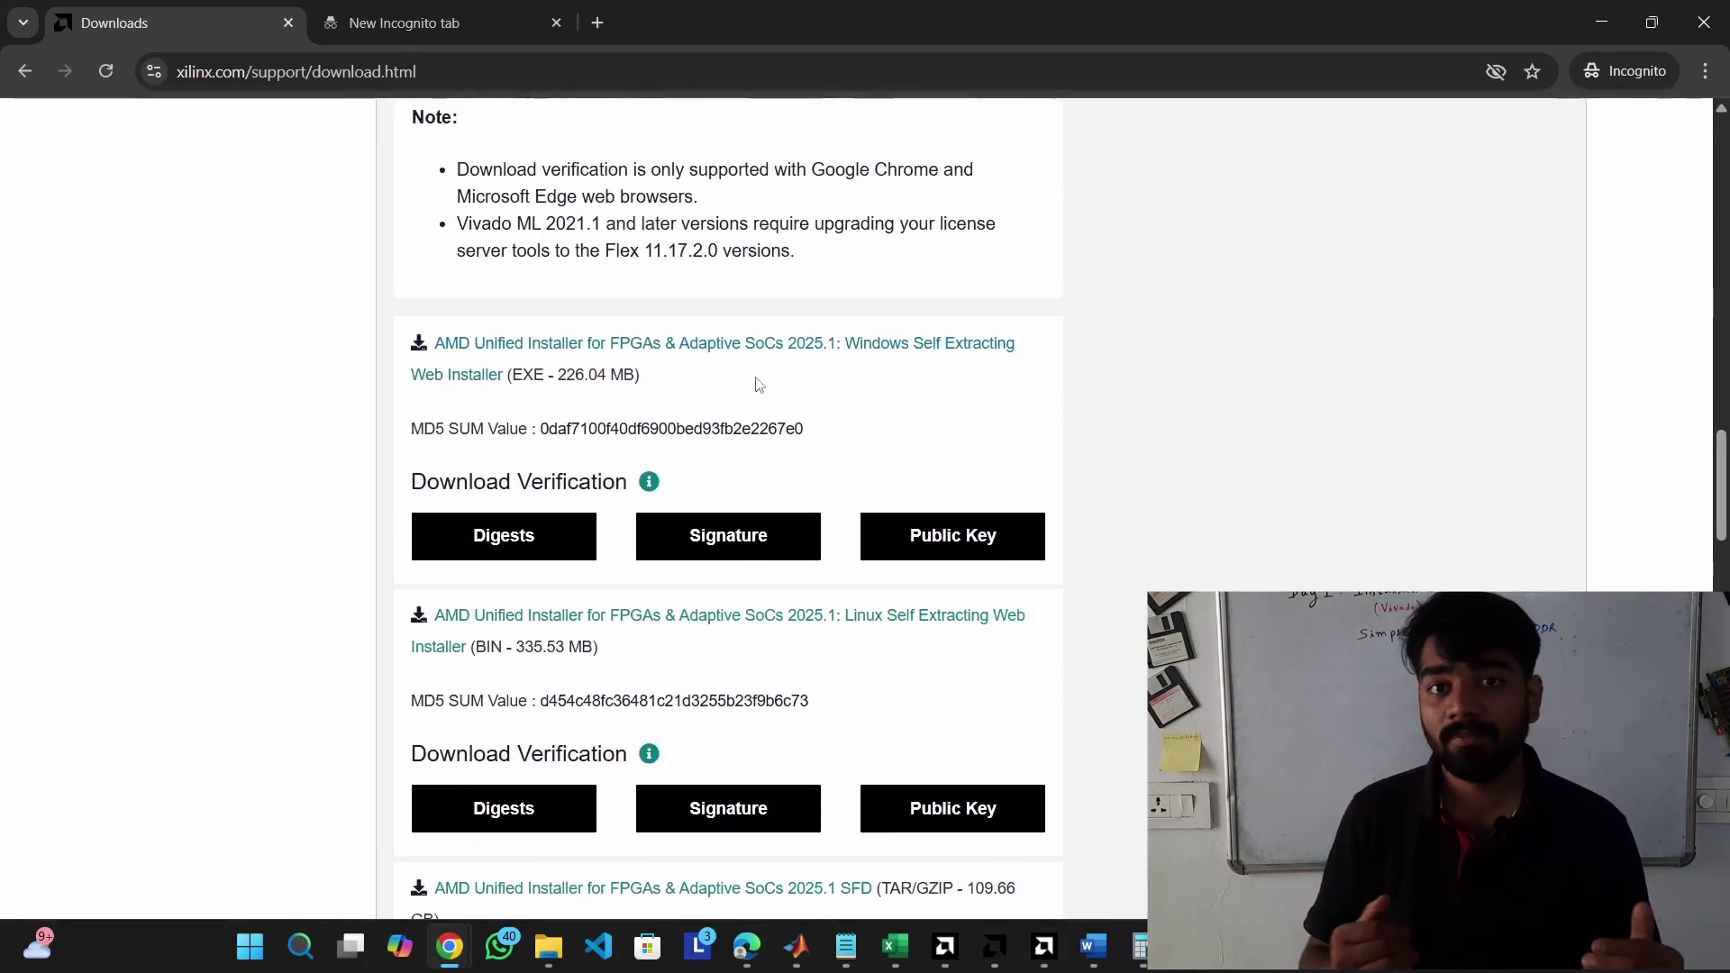
- Request the 2025.1 Windows Self Extracting Web Installer and sign in with the saved AMD account e-mail and password
left_click(746, 350)
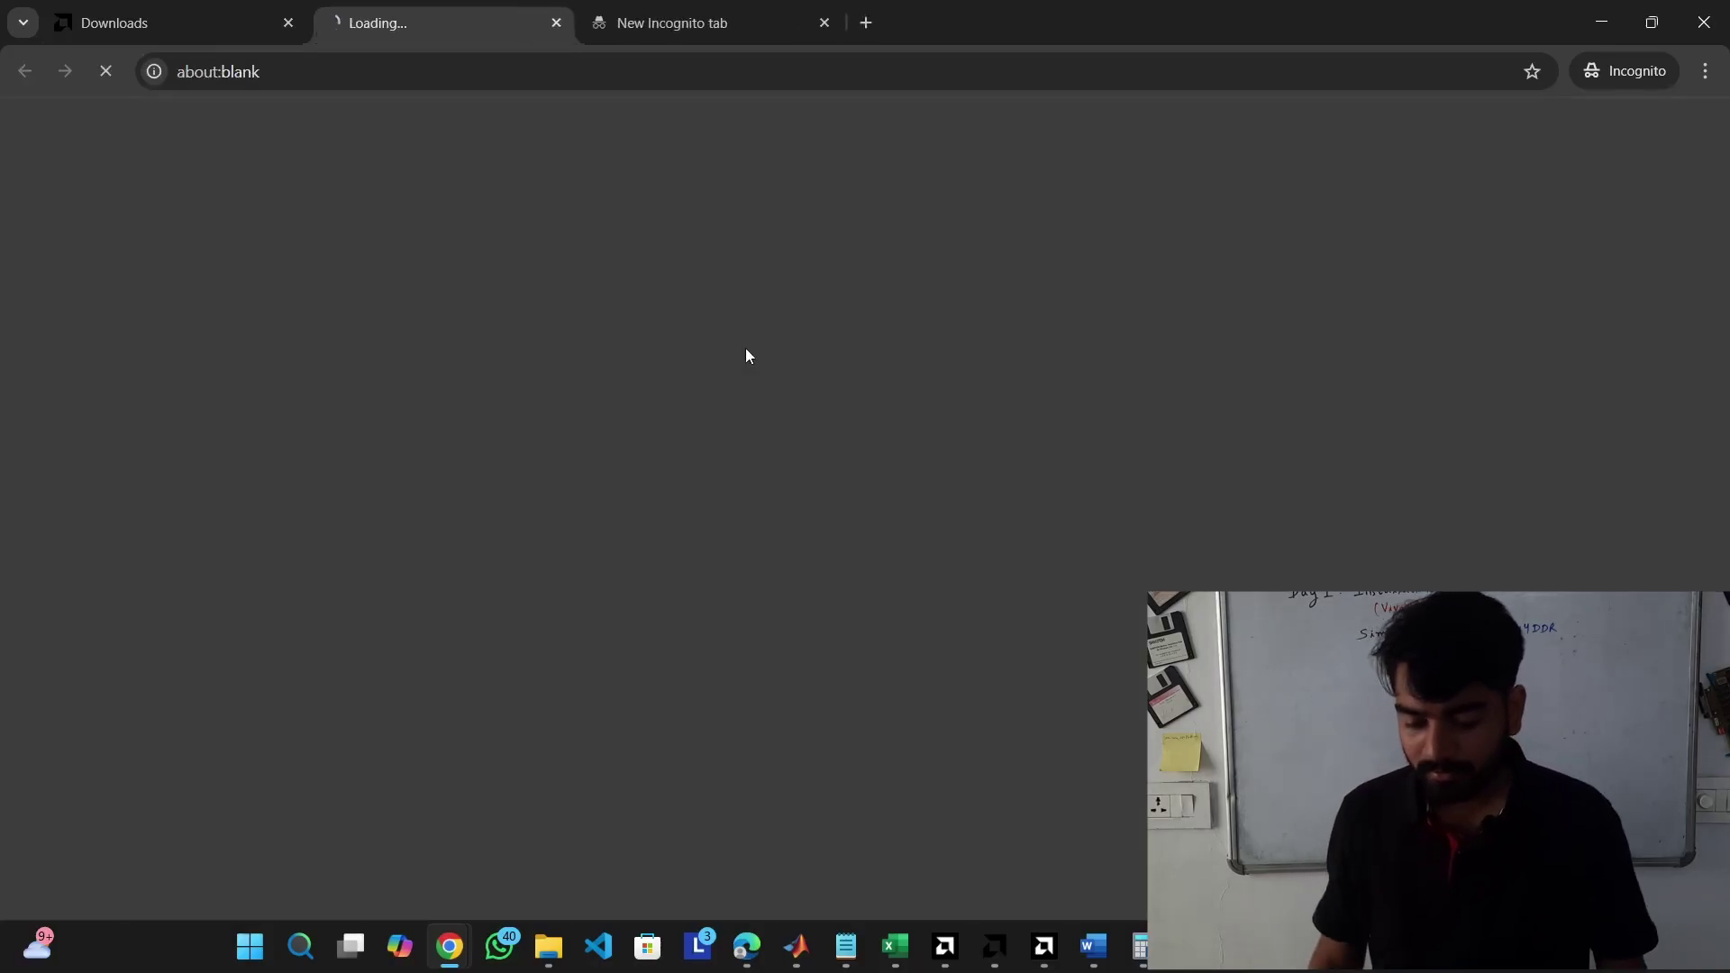
left_click(747, 349)
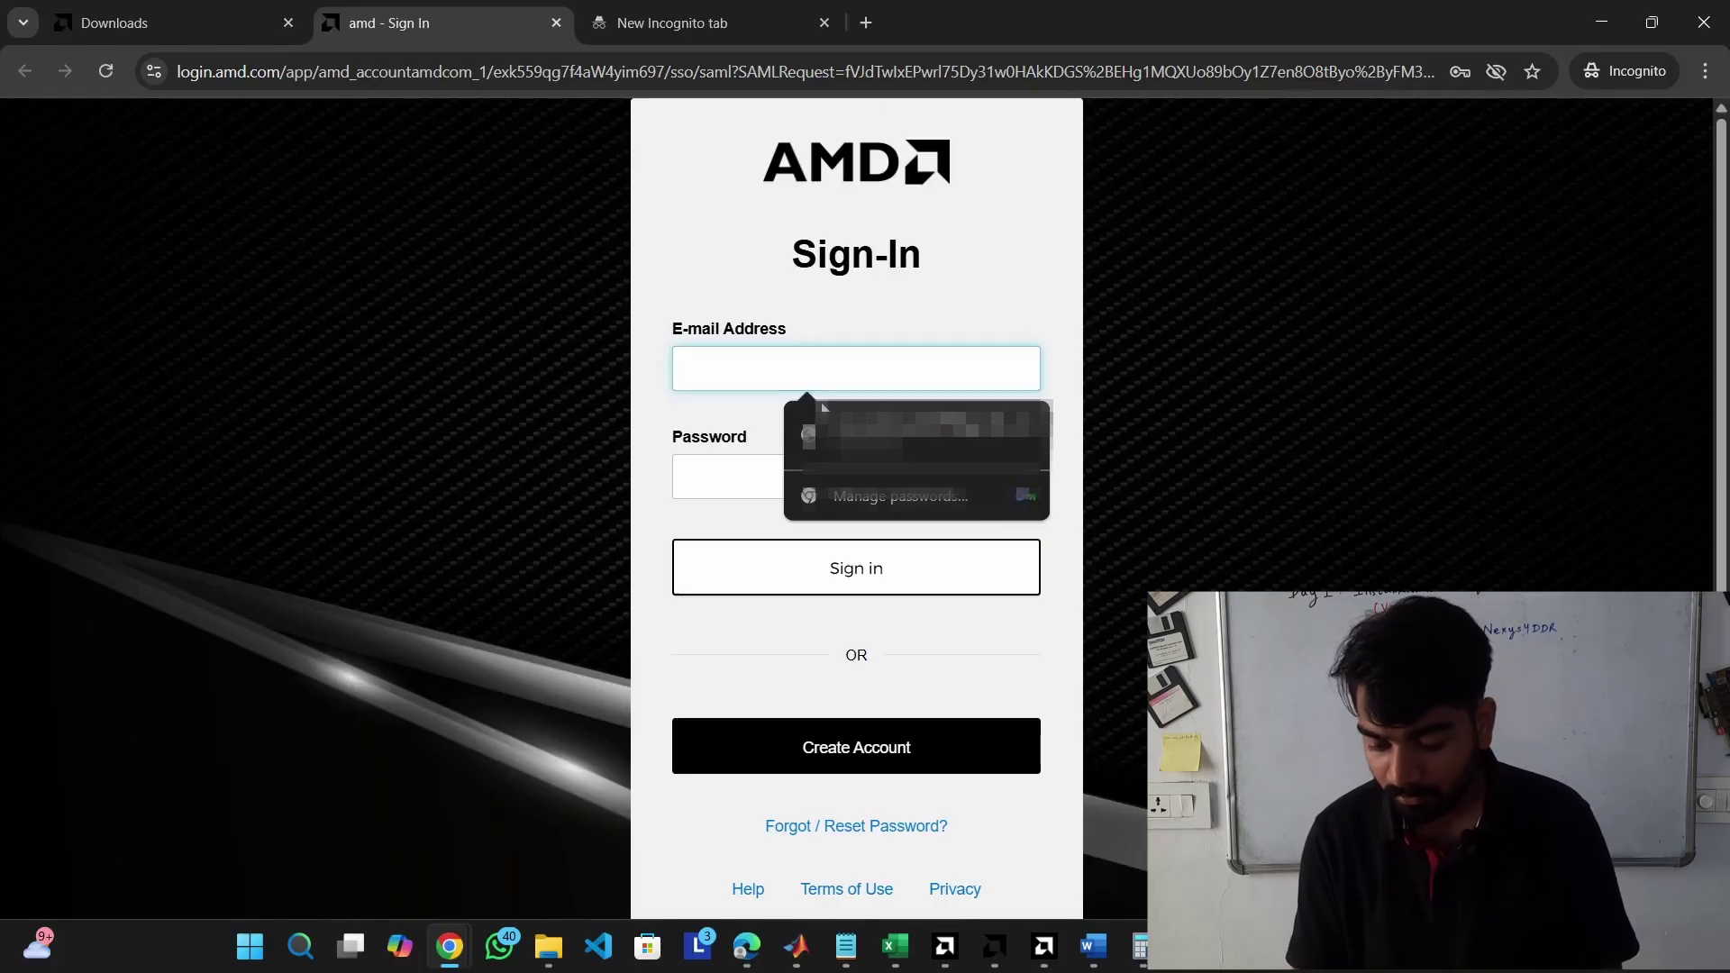
left_click(833, 422)
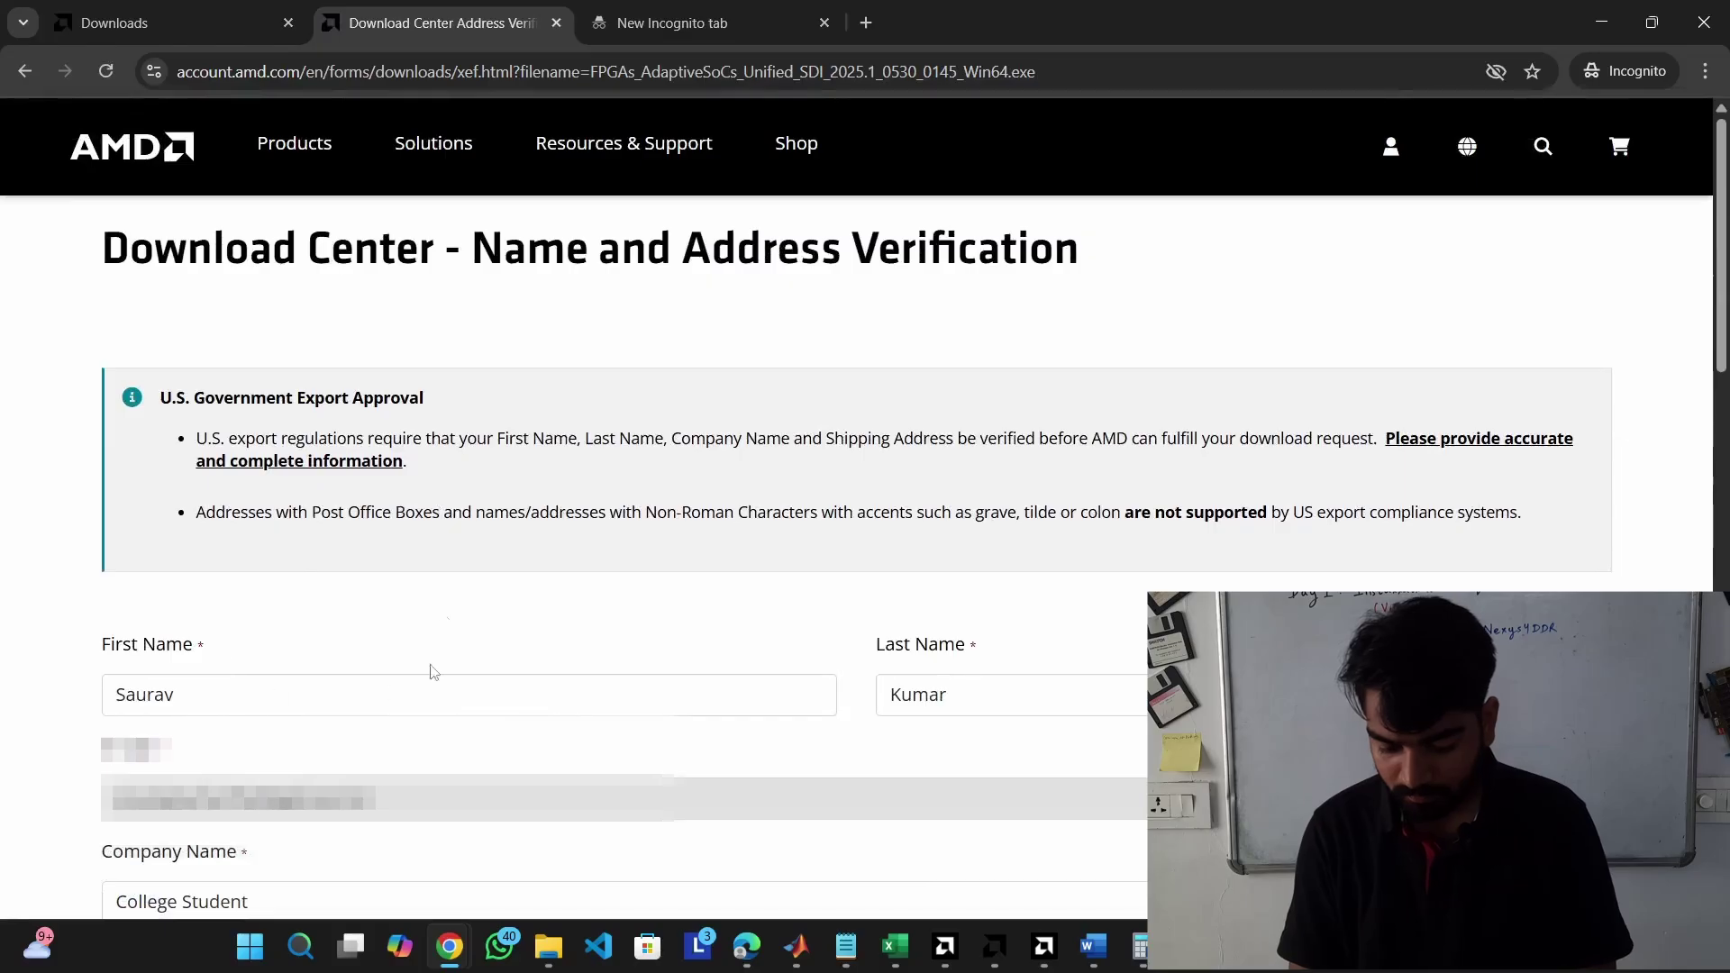
- Download FPGAs_AdaptiveSoCs_Unified_SDI_2025.1_0530_0145_Win64.exe and allow the installer's OpenJDK Platform binary network access
scroll(395, 688, "down", 10)
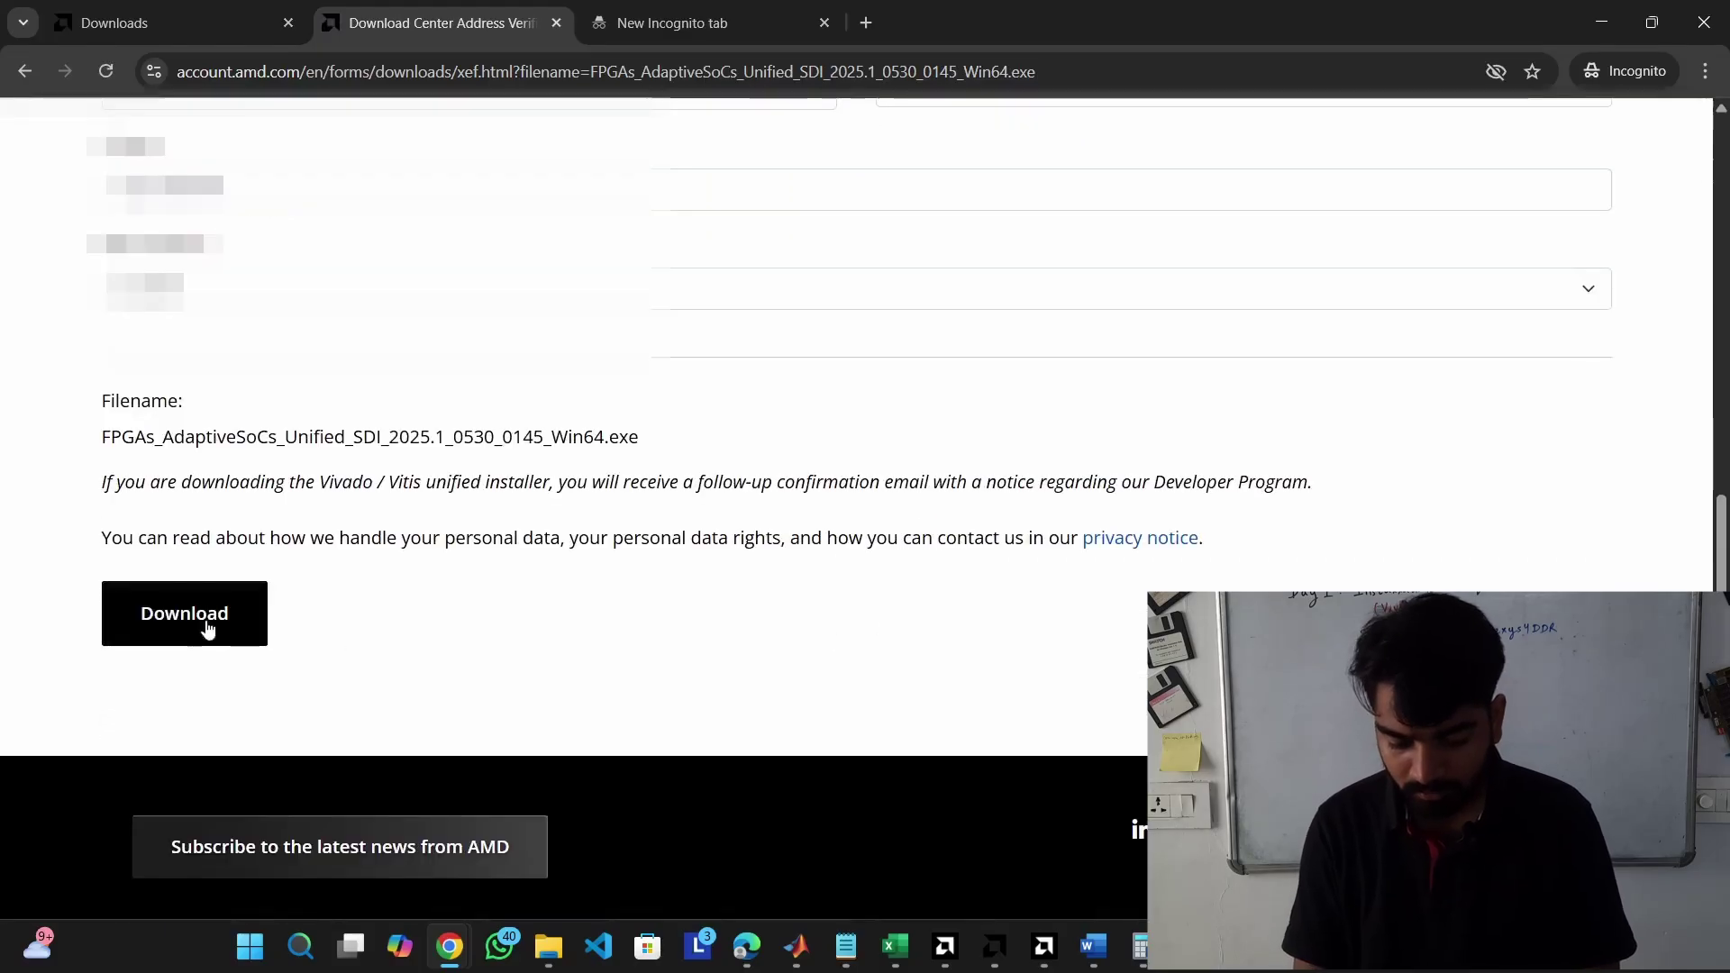
left_click(206, 628)
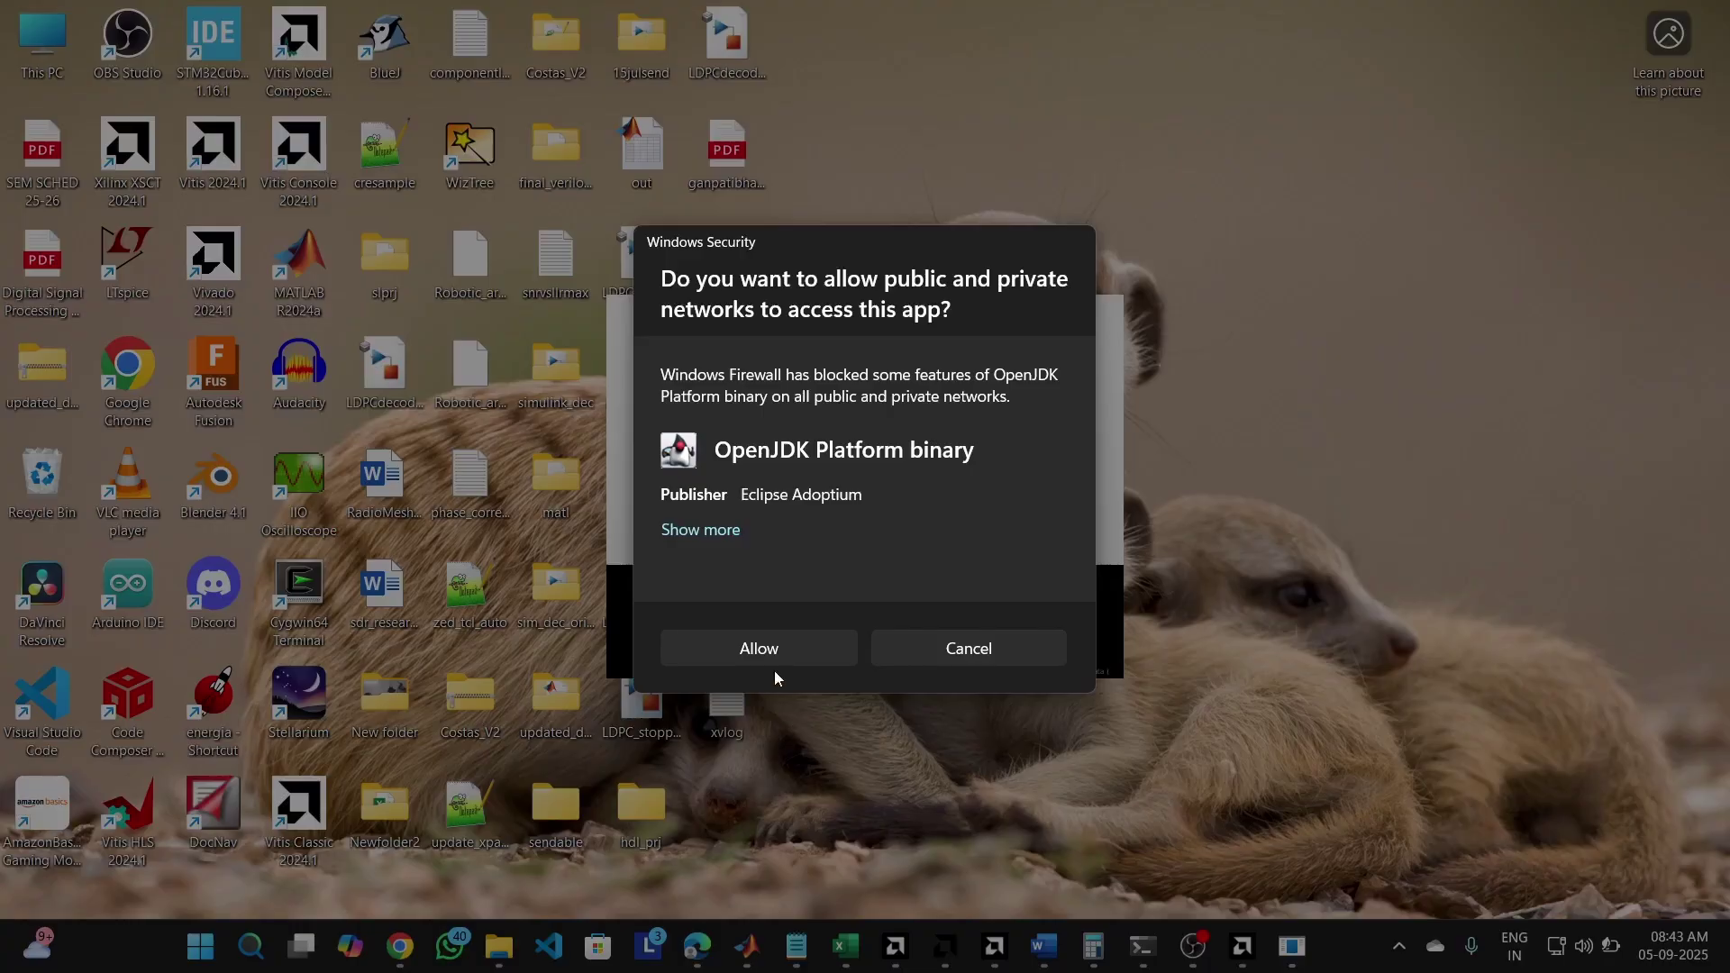
left_click(770, 661)
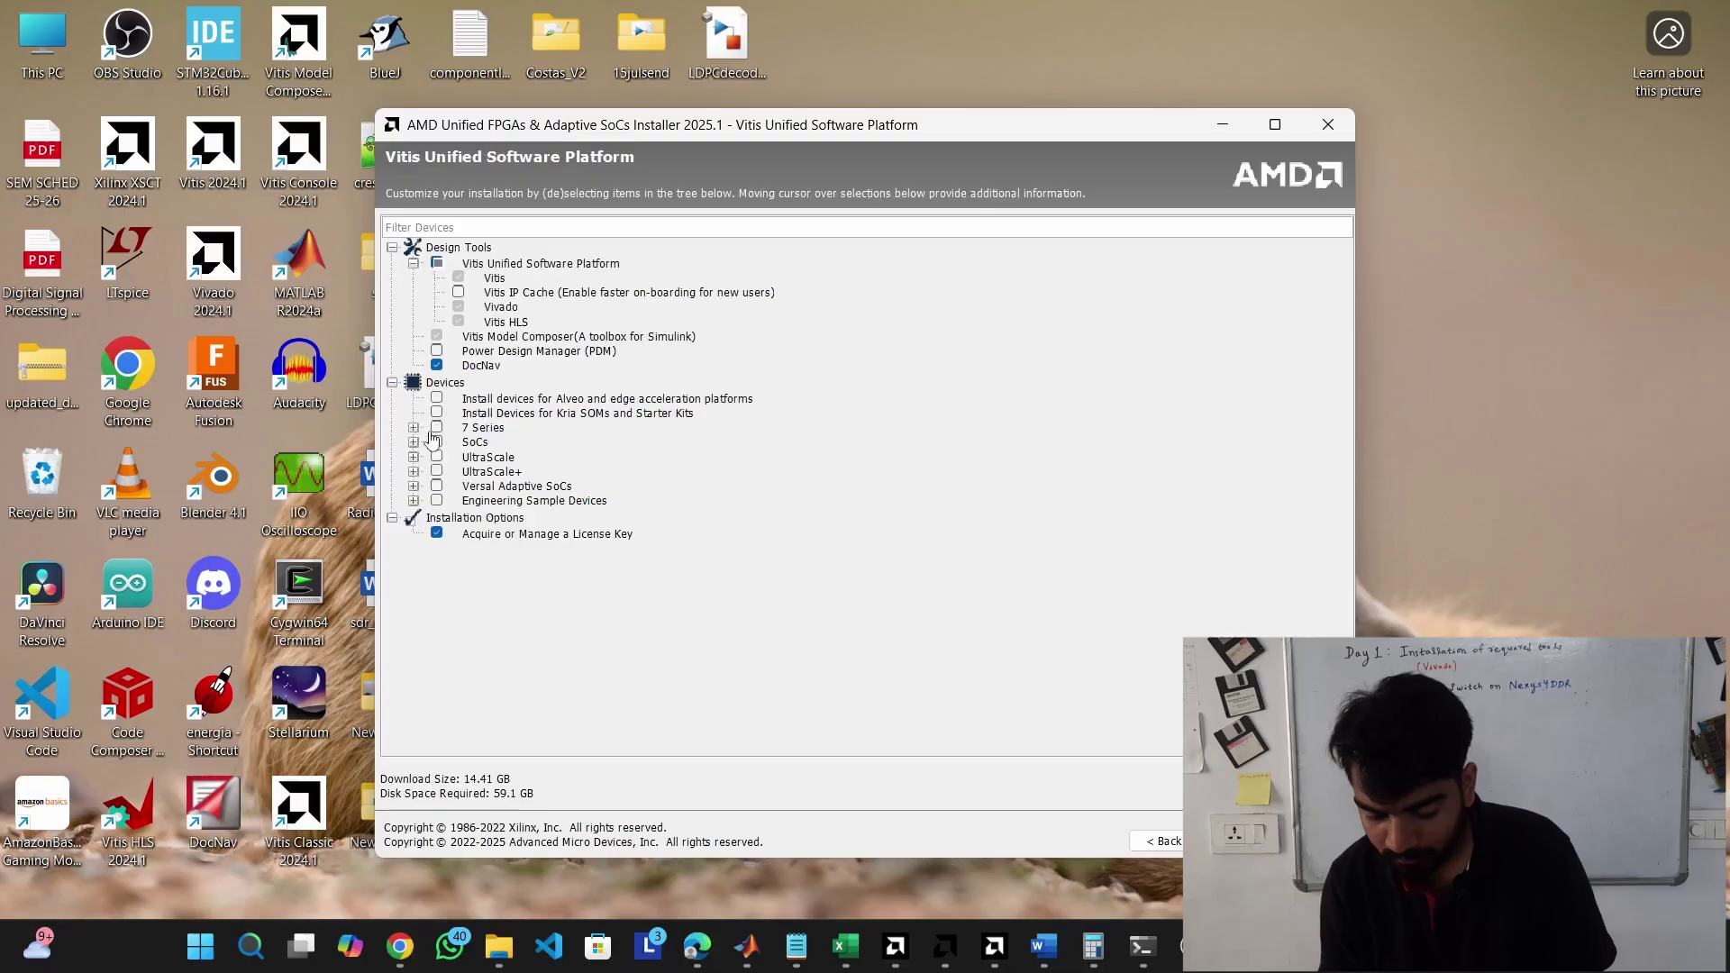
- Include the 7 Series and SoCs device families in the installation and expand both groups
left_click(436, 441)
left_click(412, 442)
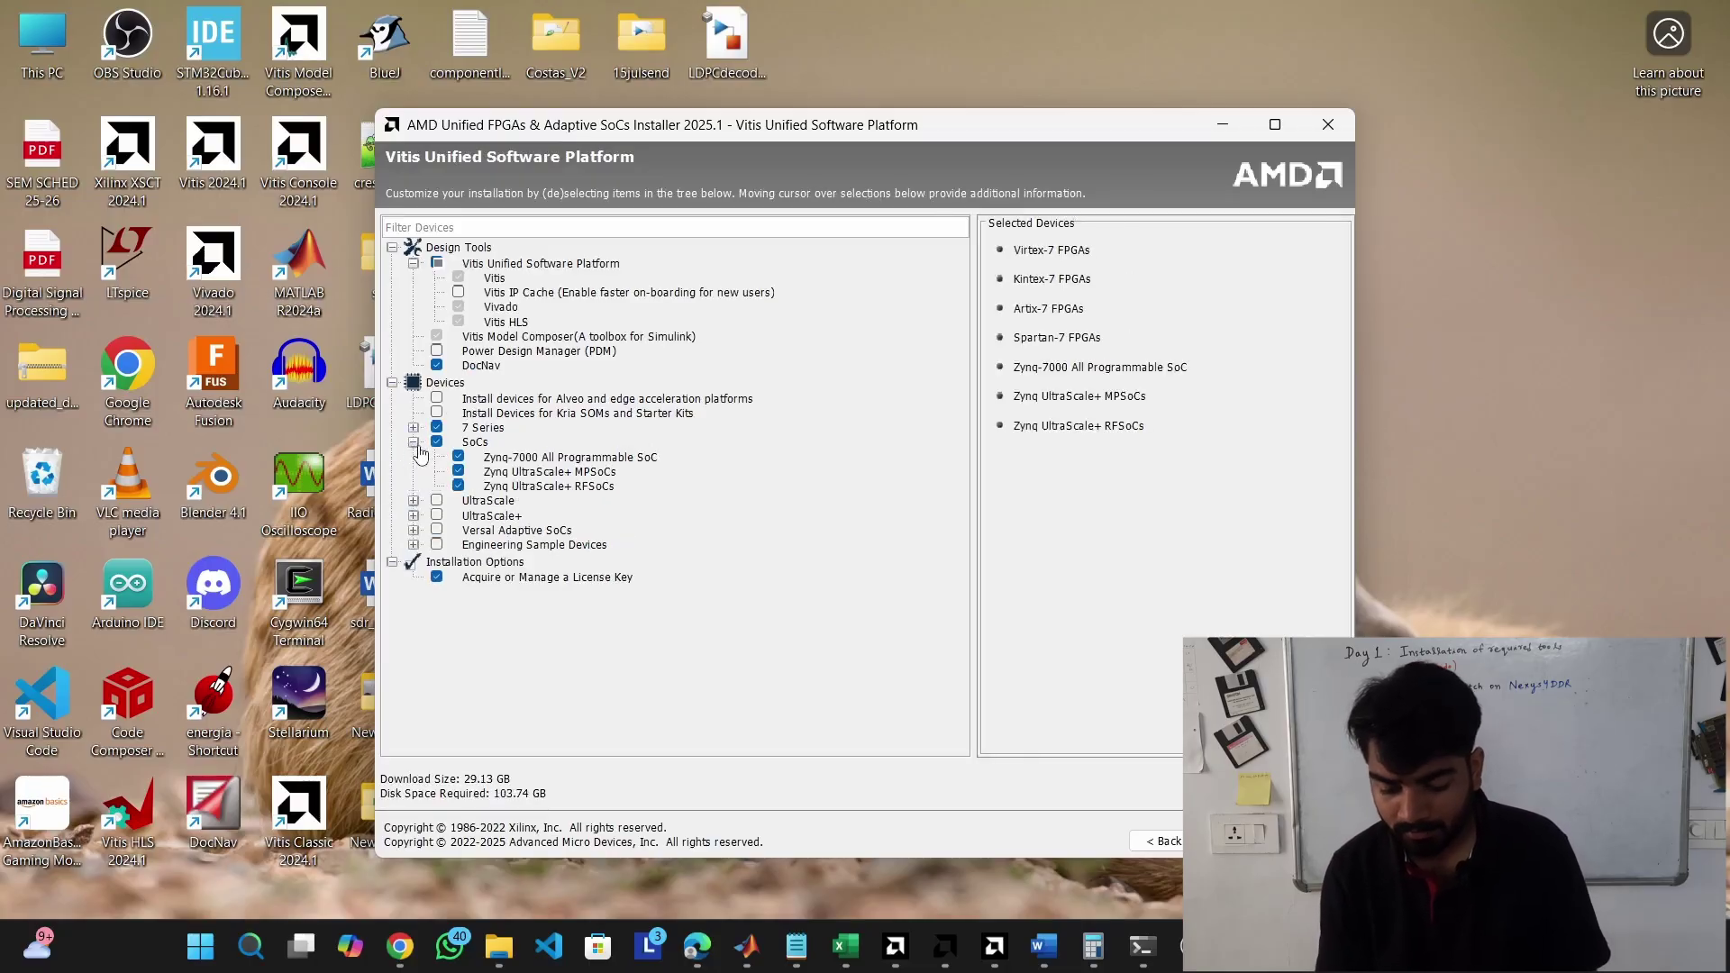
left_click(413, 427)
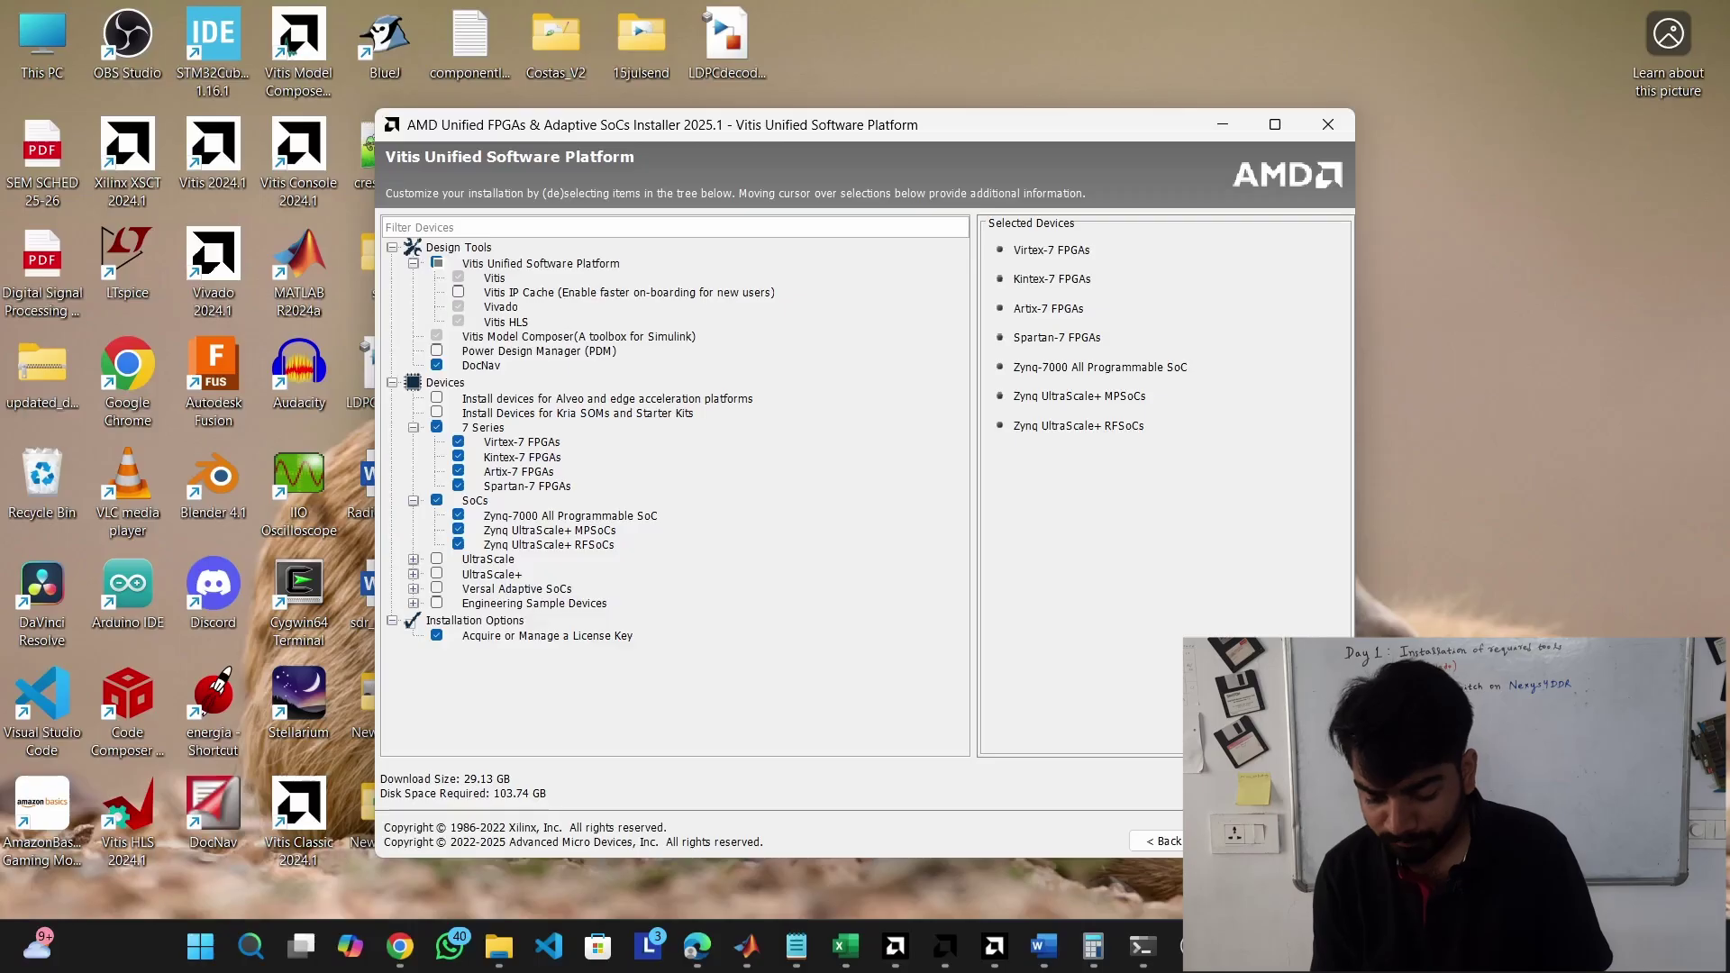
- Create a new folder named fpga_series on the C: drive
key("Return")
scroll(554, 479, "down", 5)
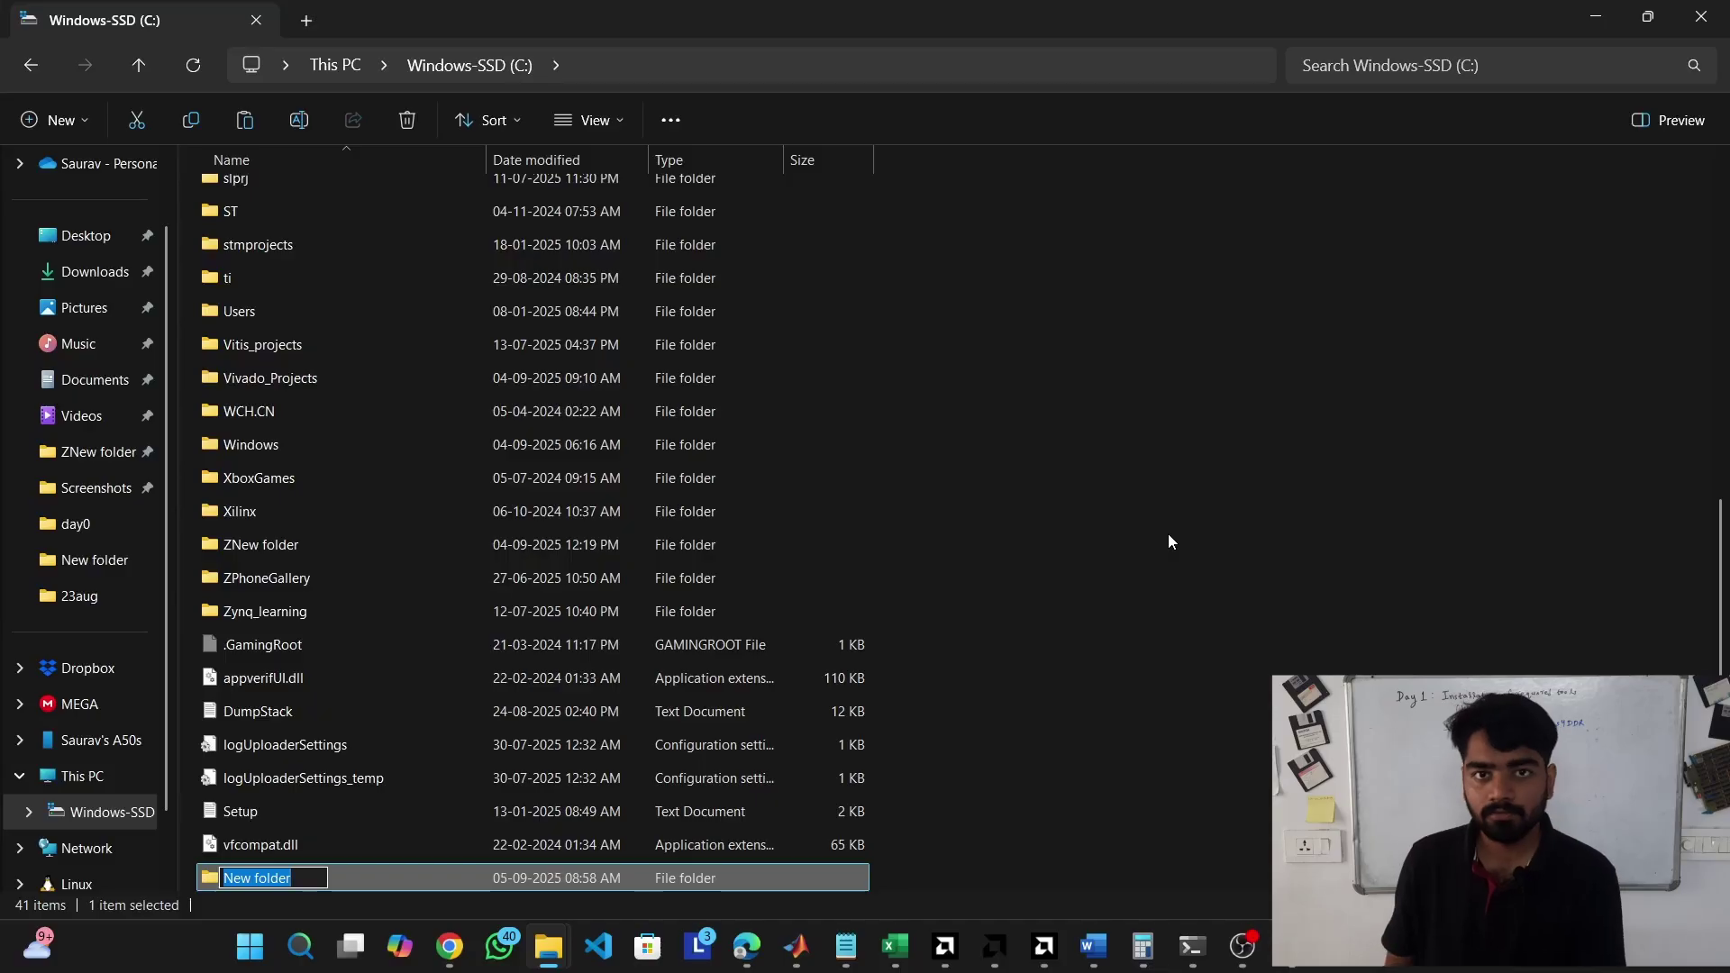
type("fpga")
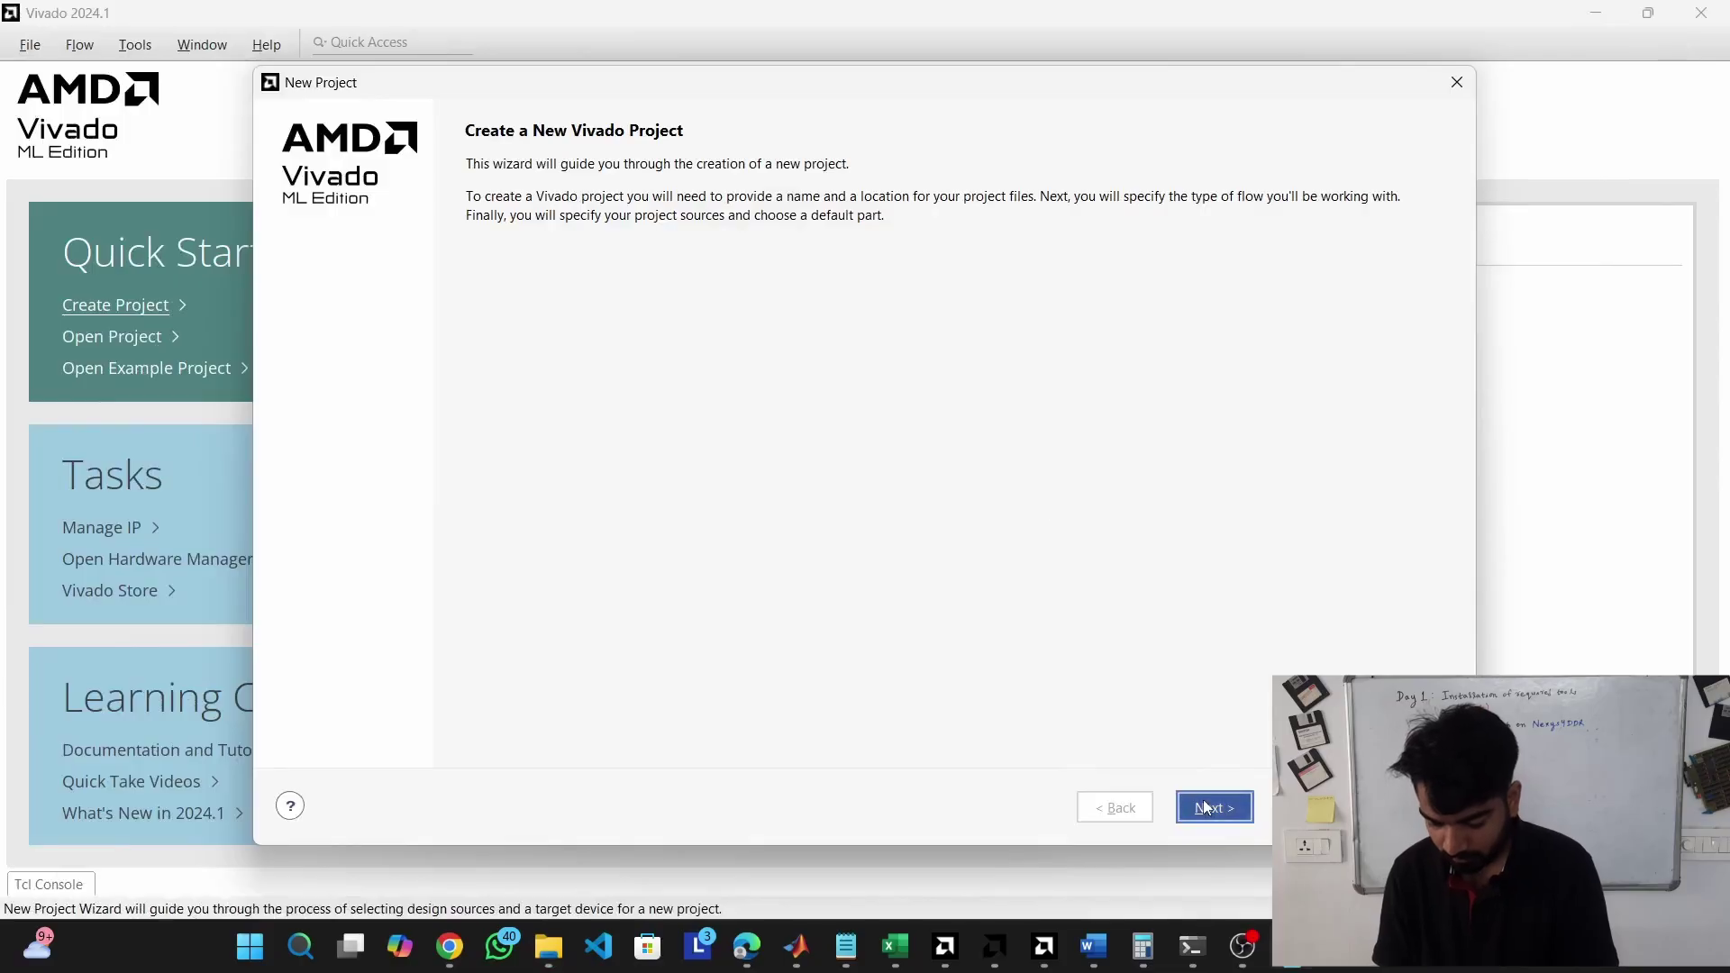
- Set up a new Vivado RTL project named led_s in C:/fpga_series, without specifying sources
left_click(1206, 807)
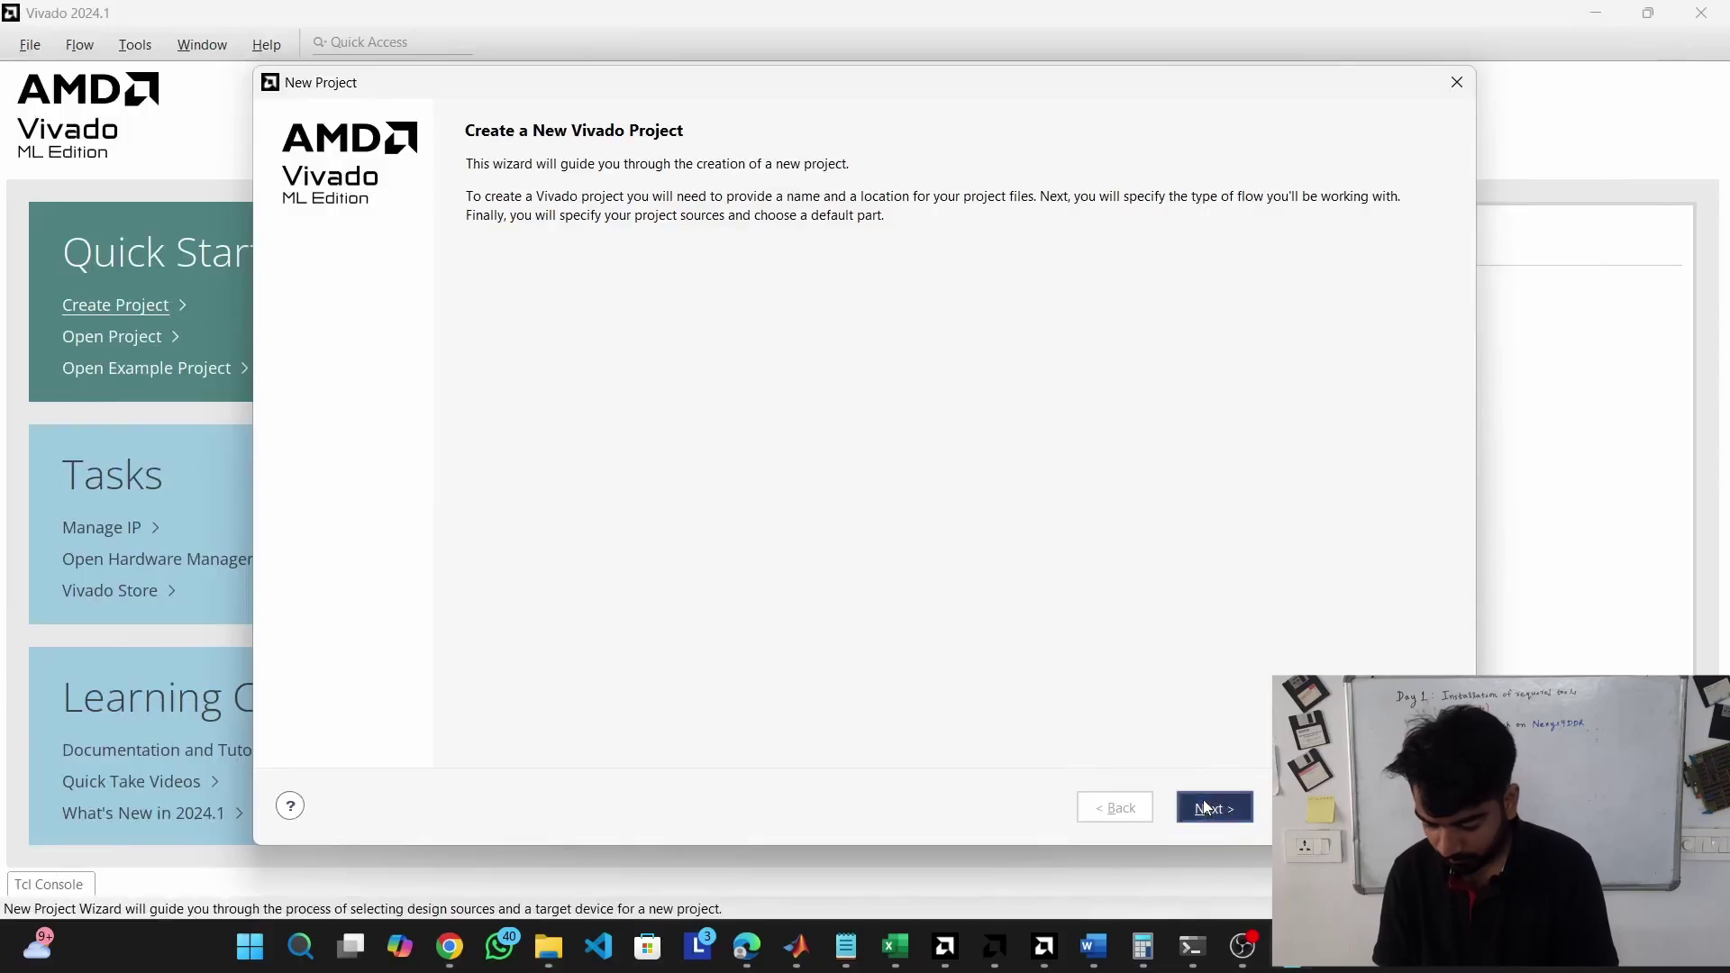
left_click(1430, 278)
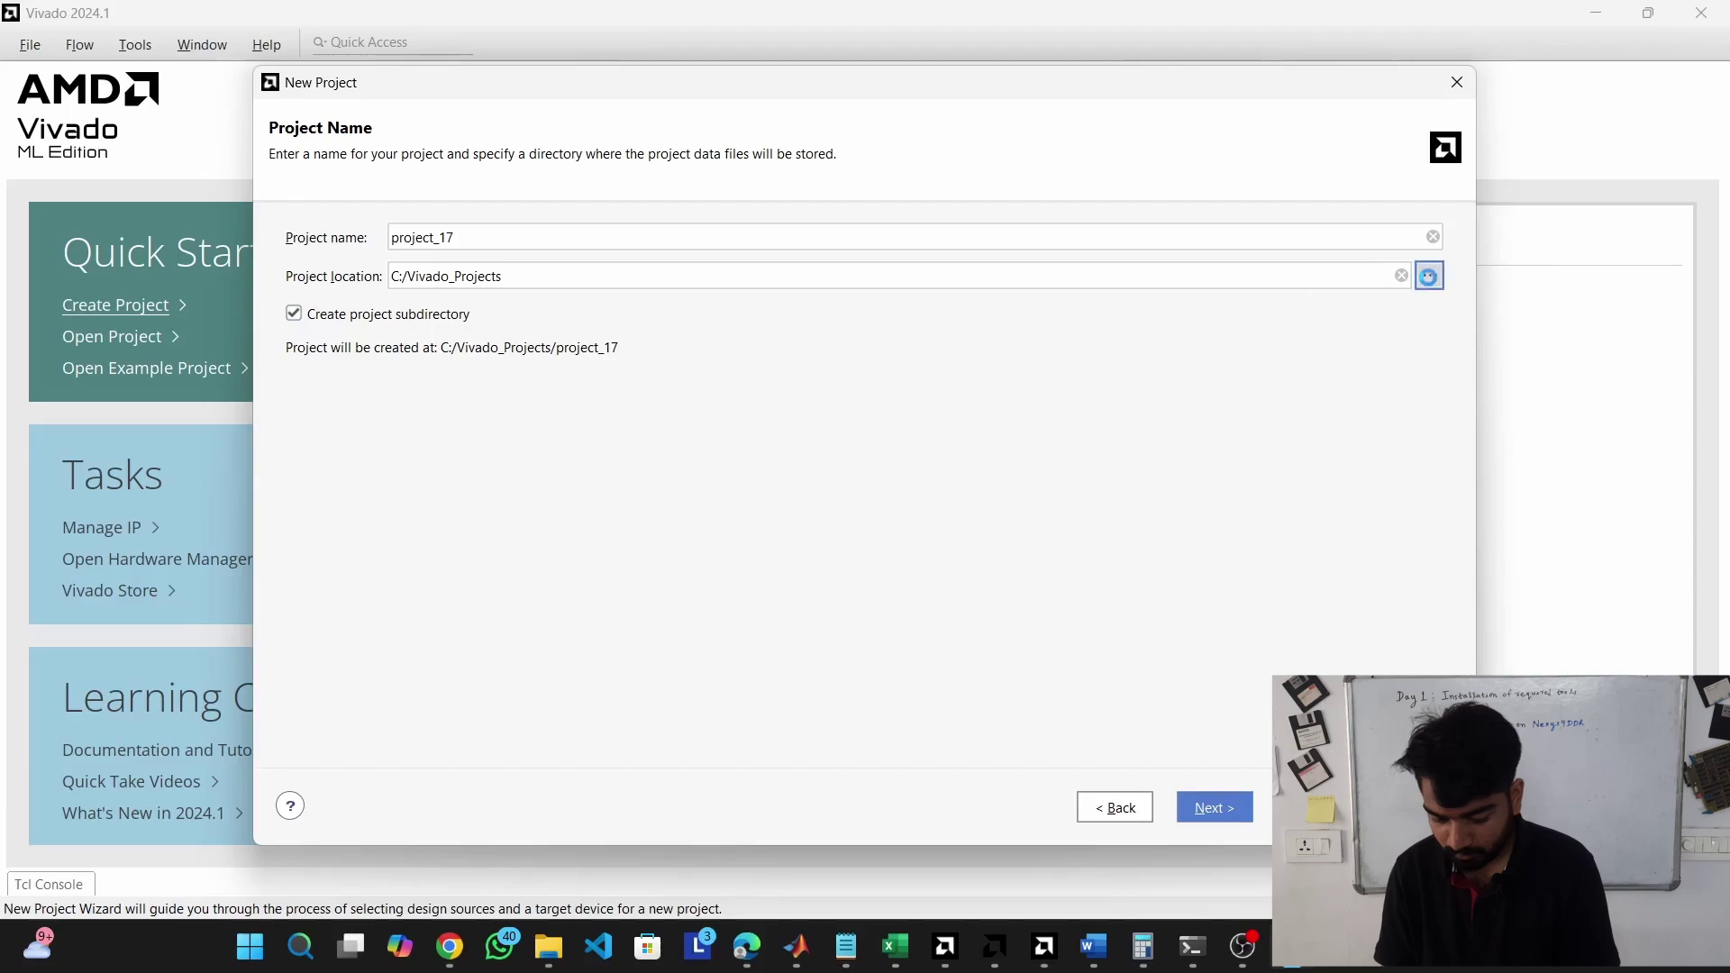
left_click(709, 228)
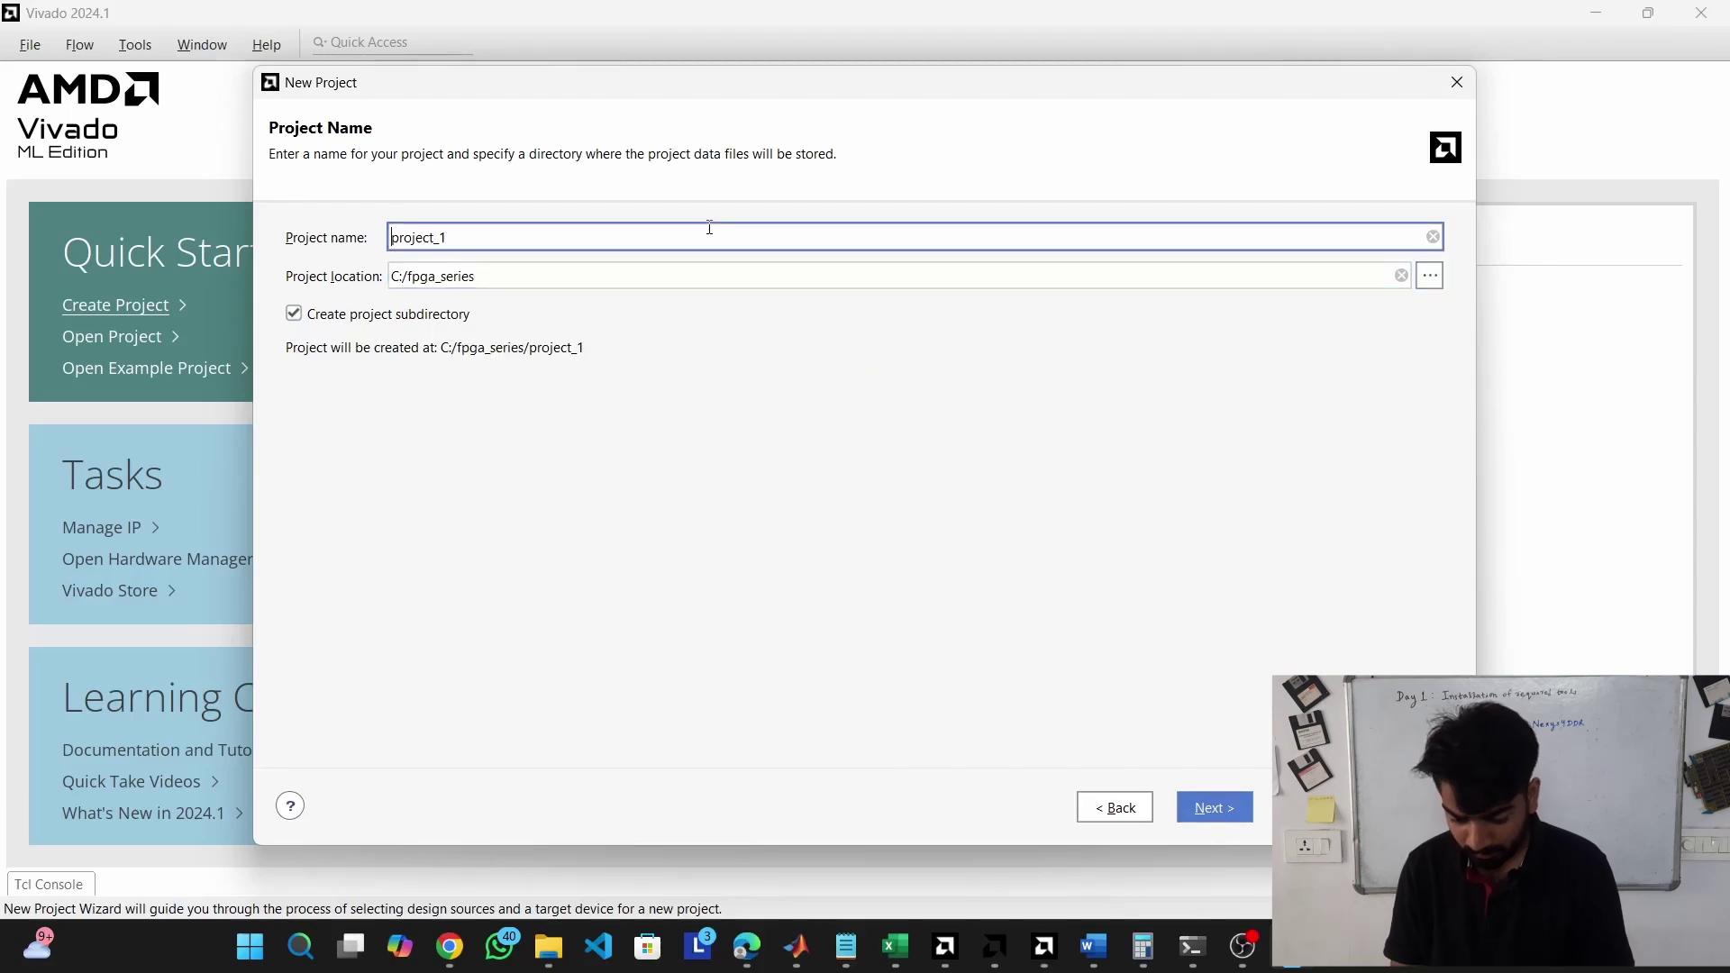
type("led_s")
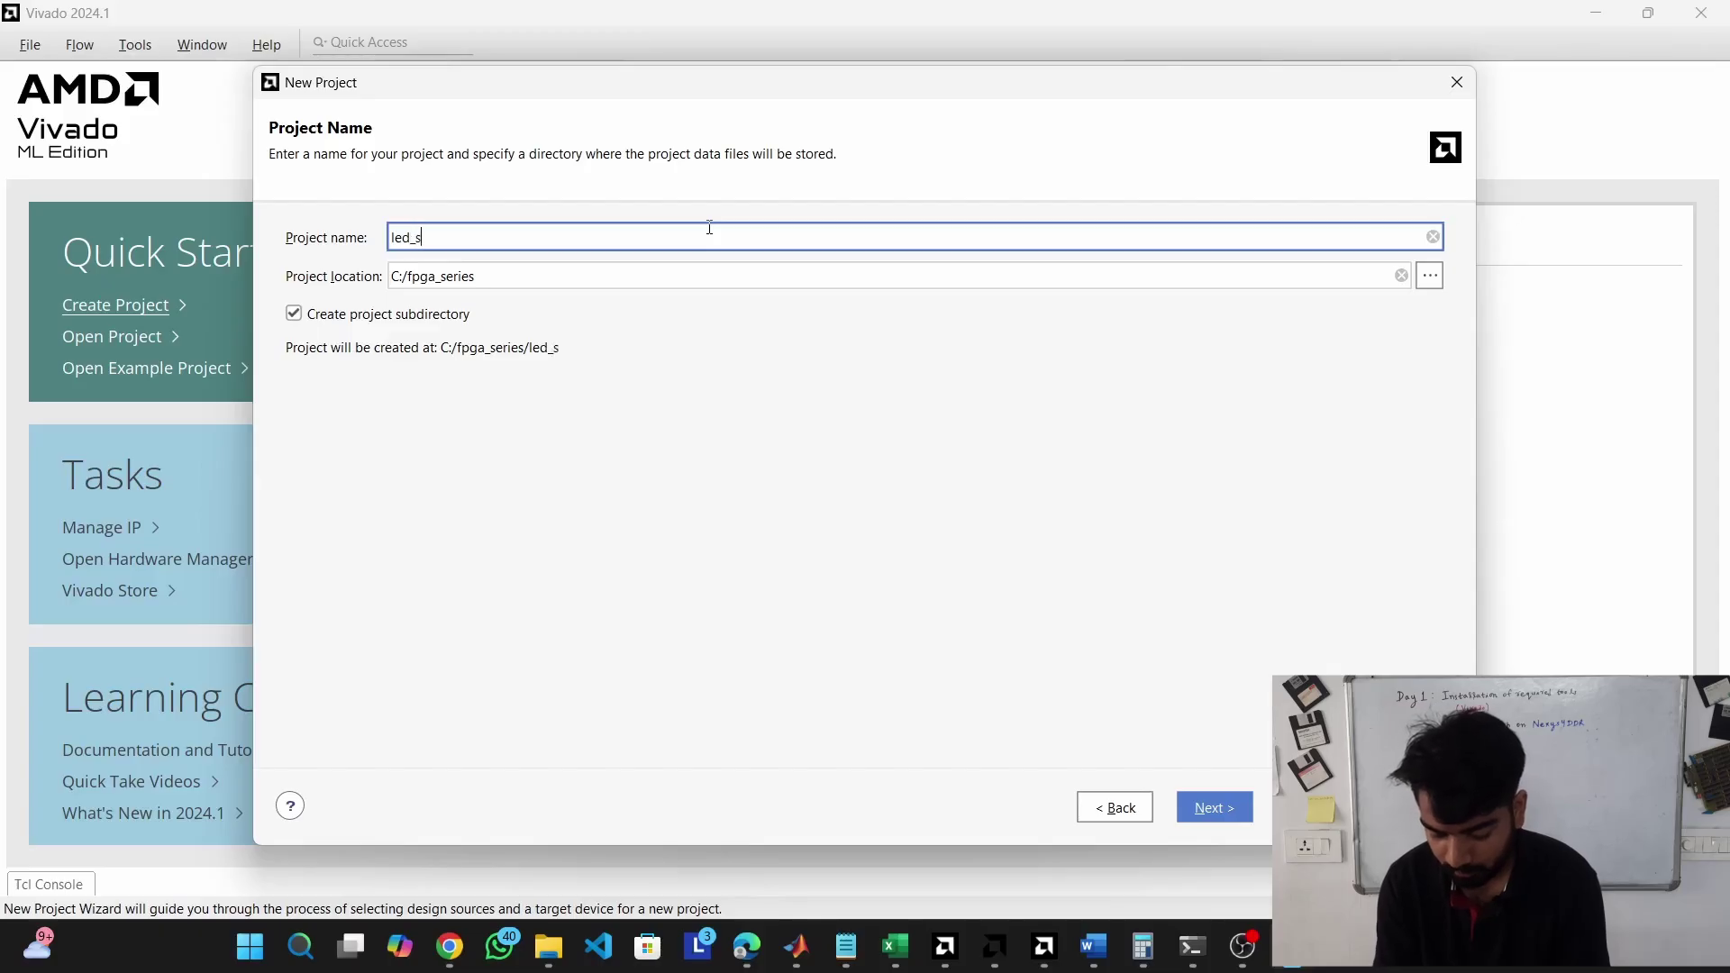
key("Return")
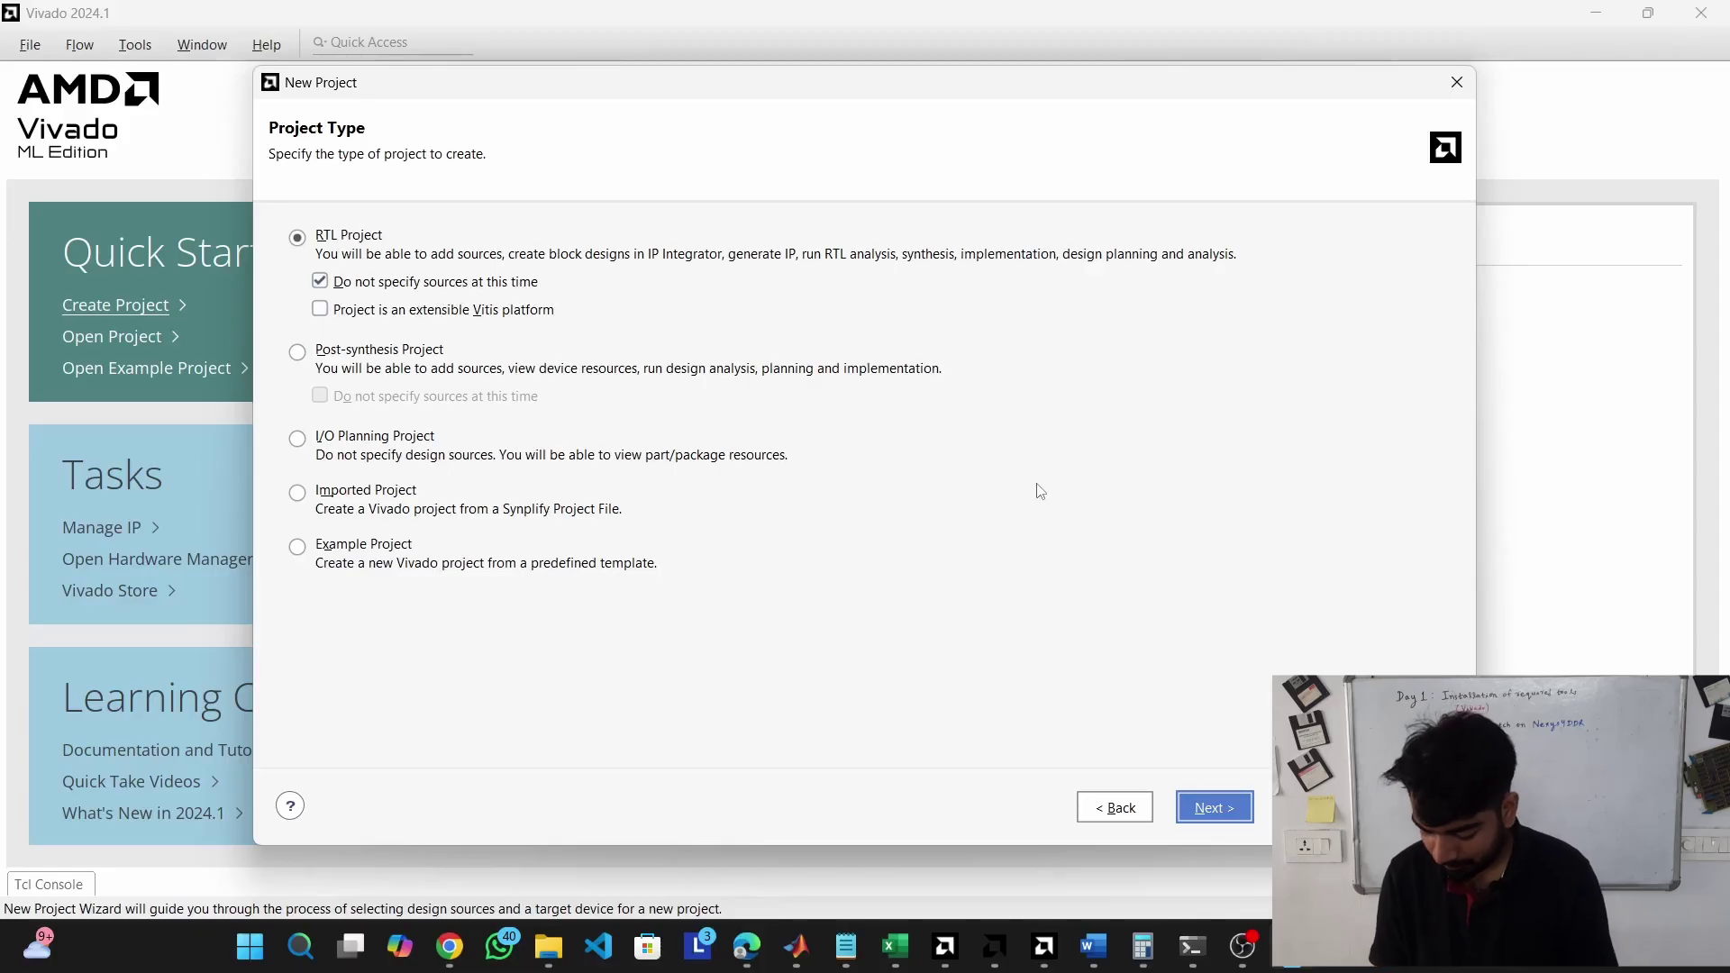
key("Return")
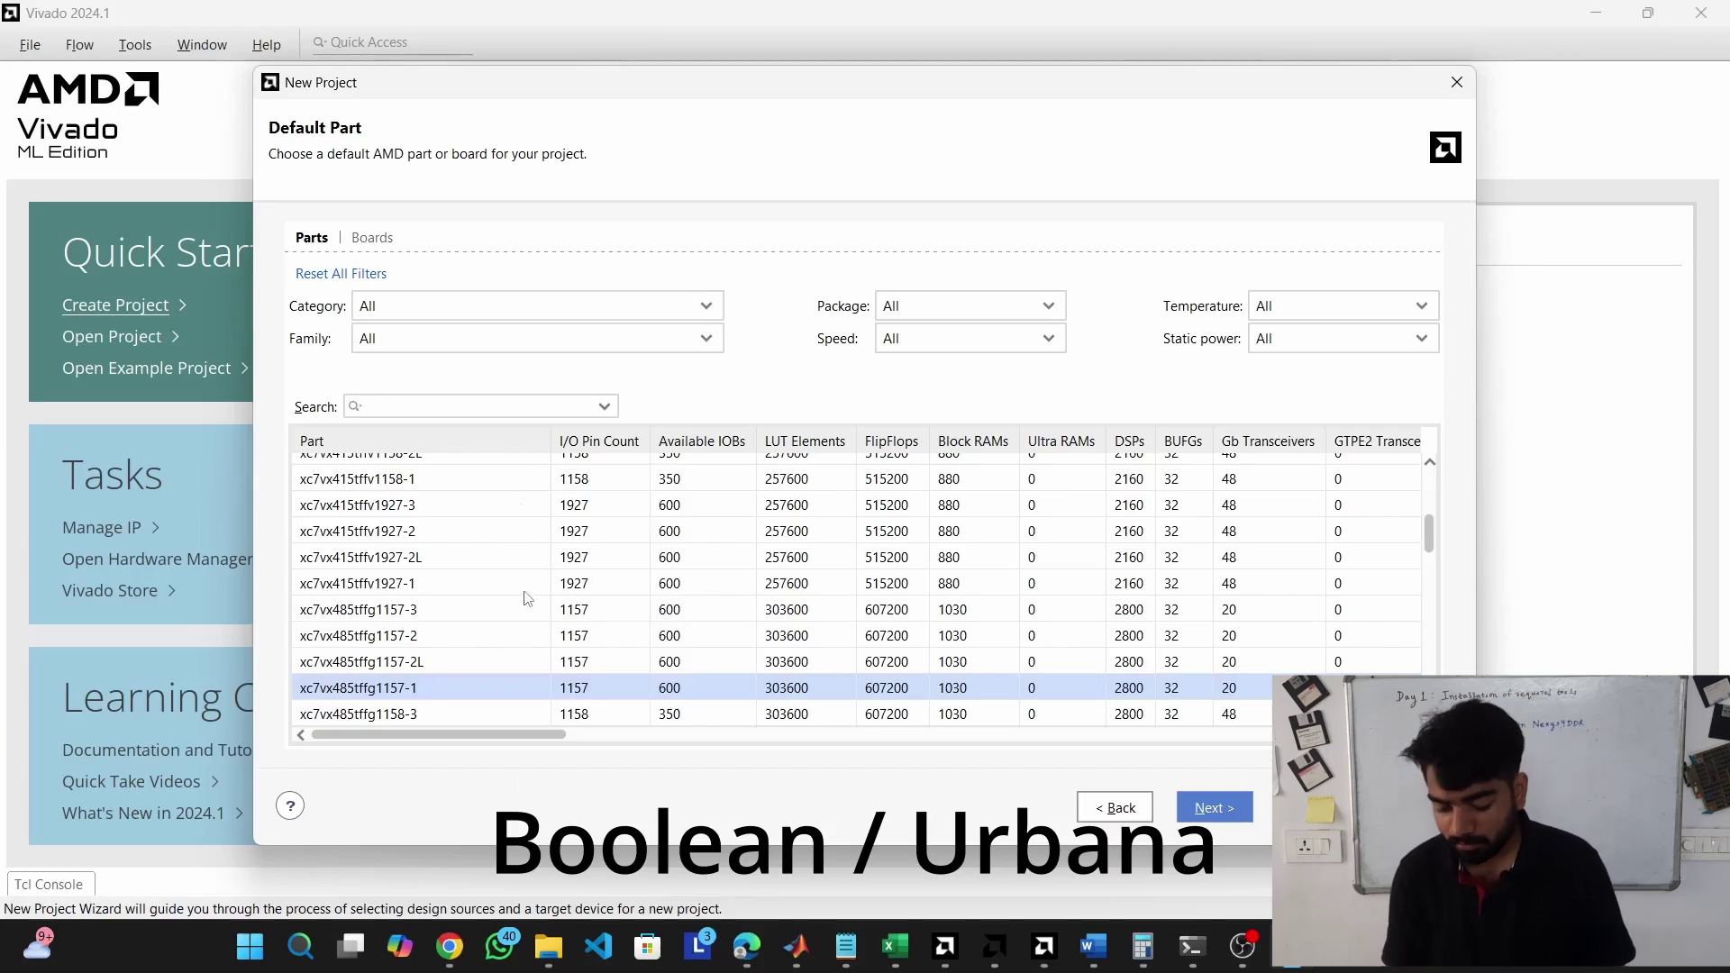
- Switch to Chrome and copy the part number XC7S50-CSGA324 from the Boolean Board specifications
left_click(450, 945)
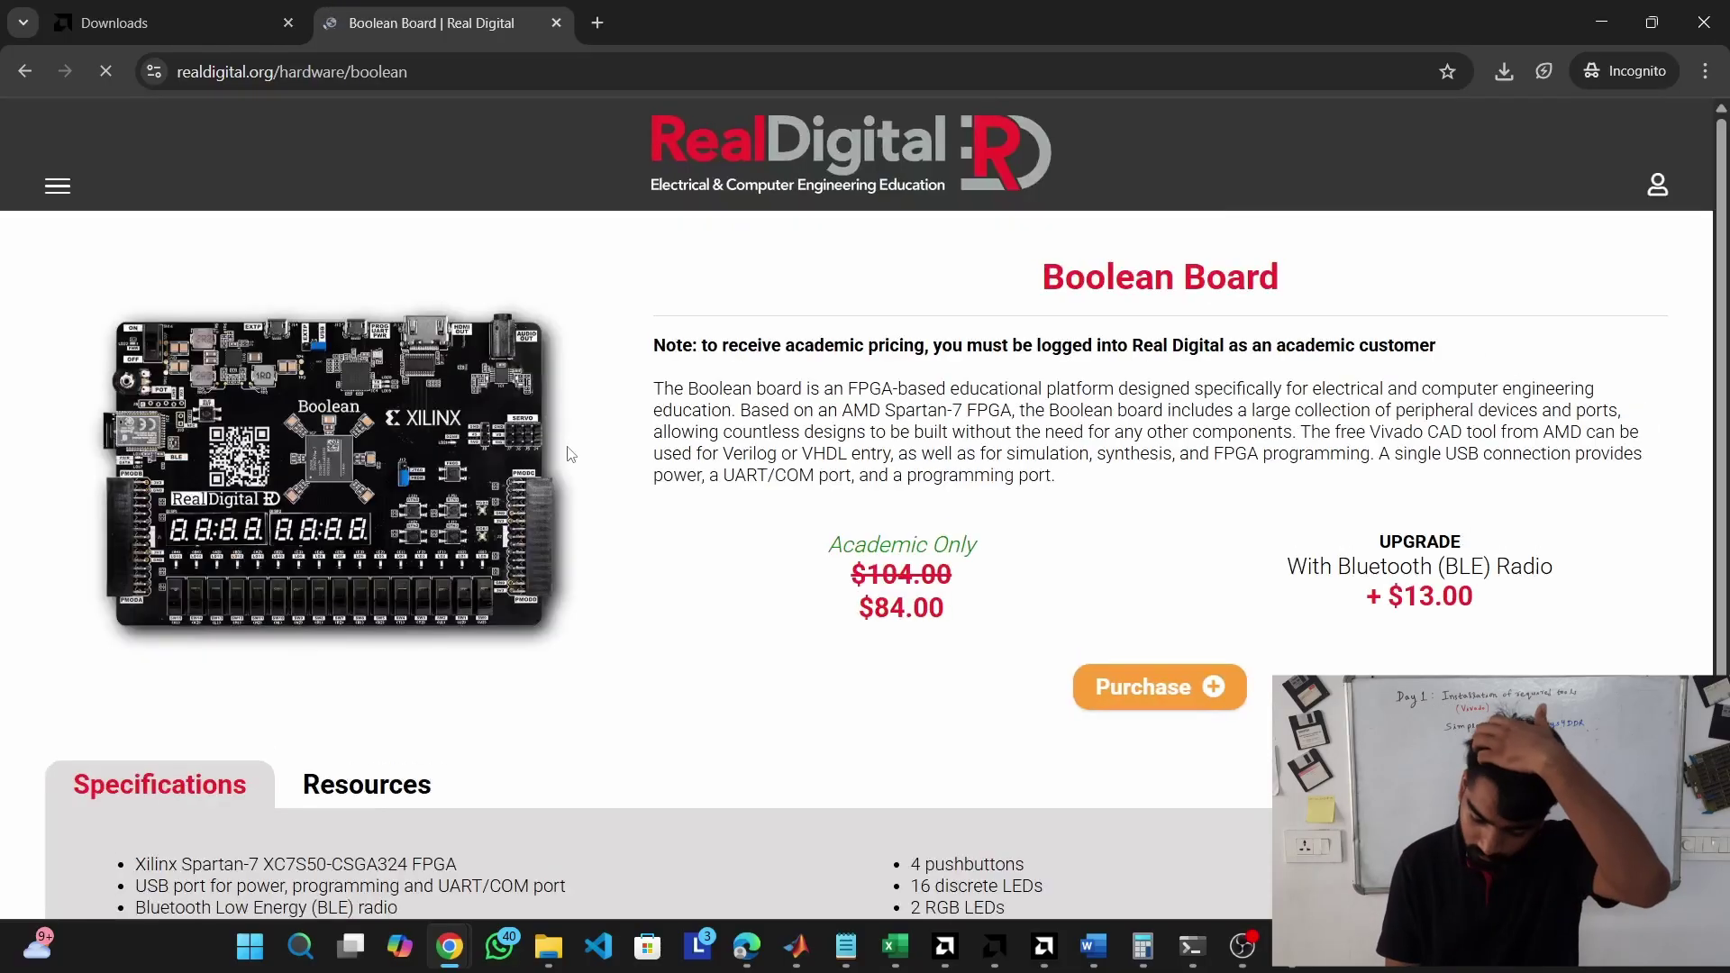
scroll(568, 454, "down", 3)
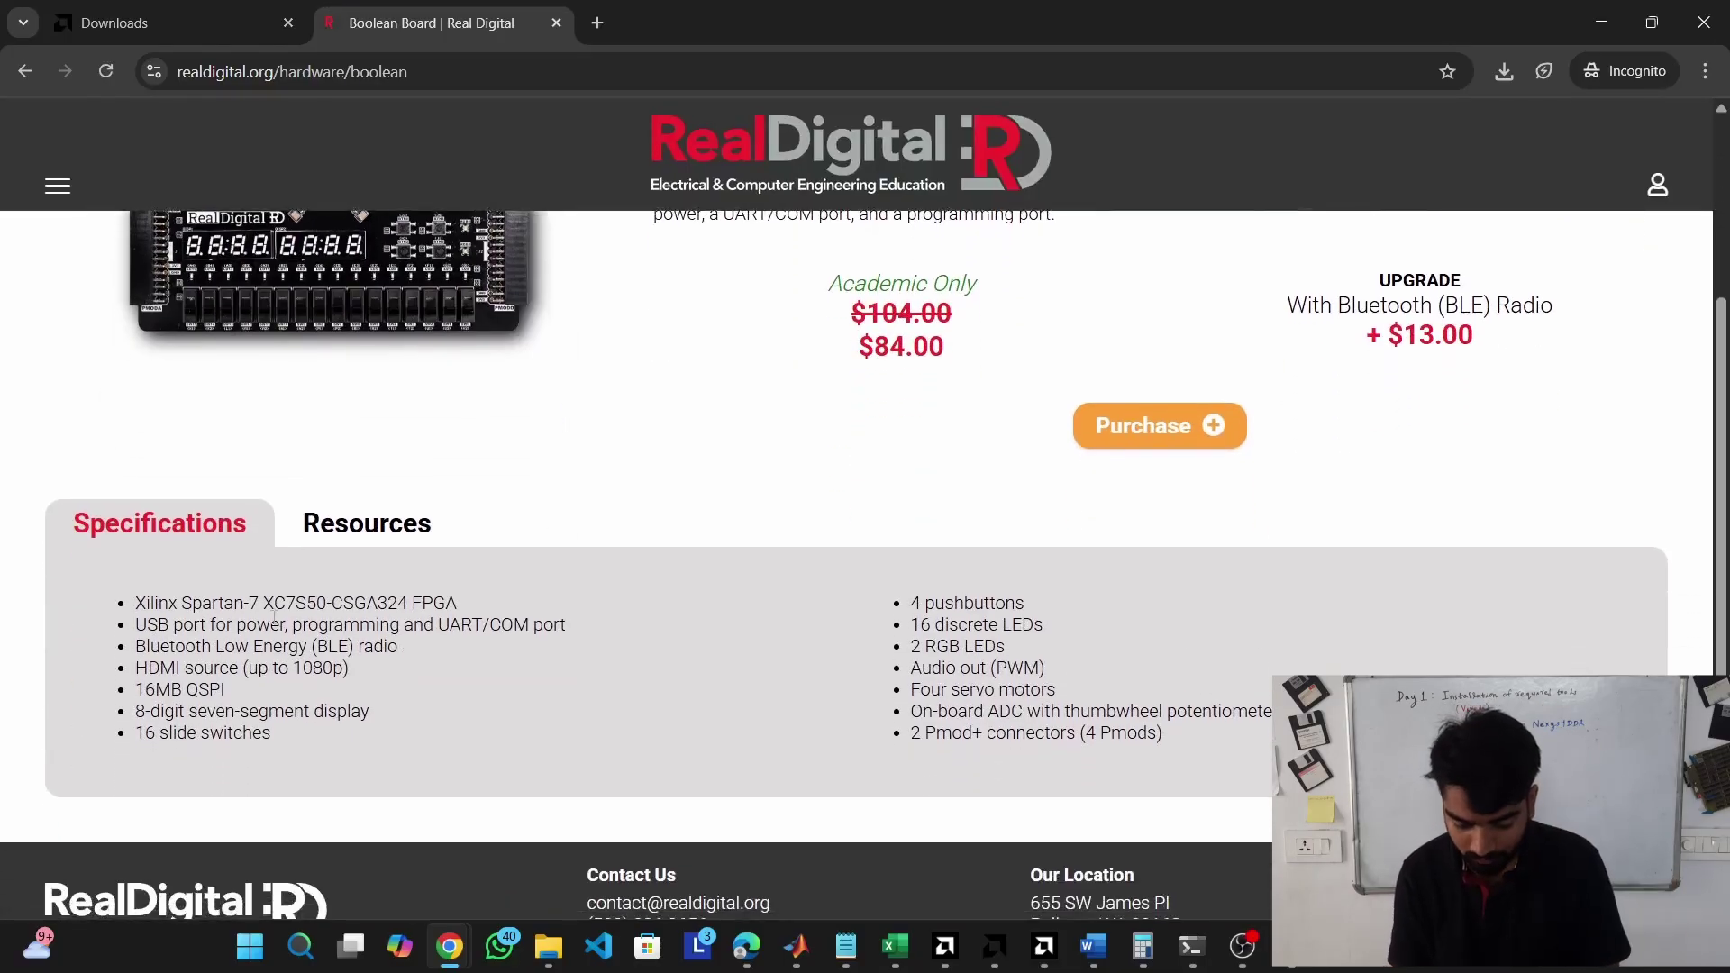
left_click_drag(264, 602, 407, 603)
key("ctrl+c")
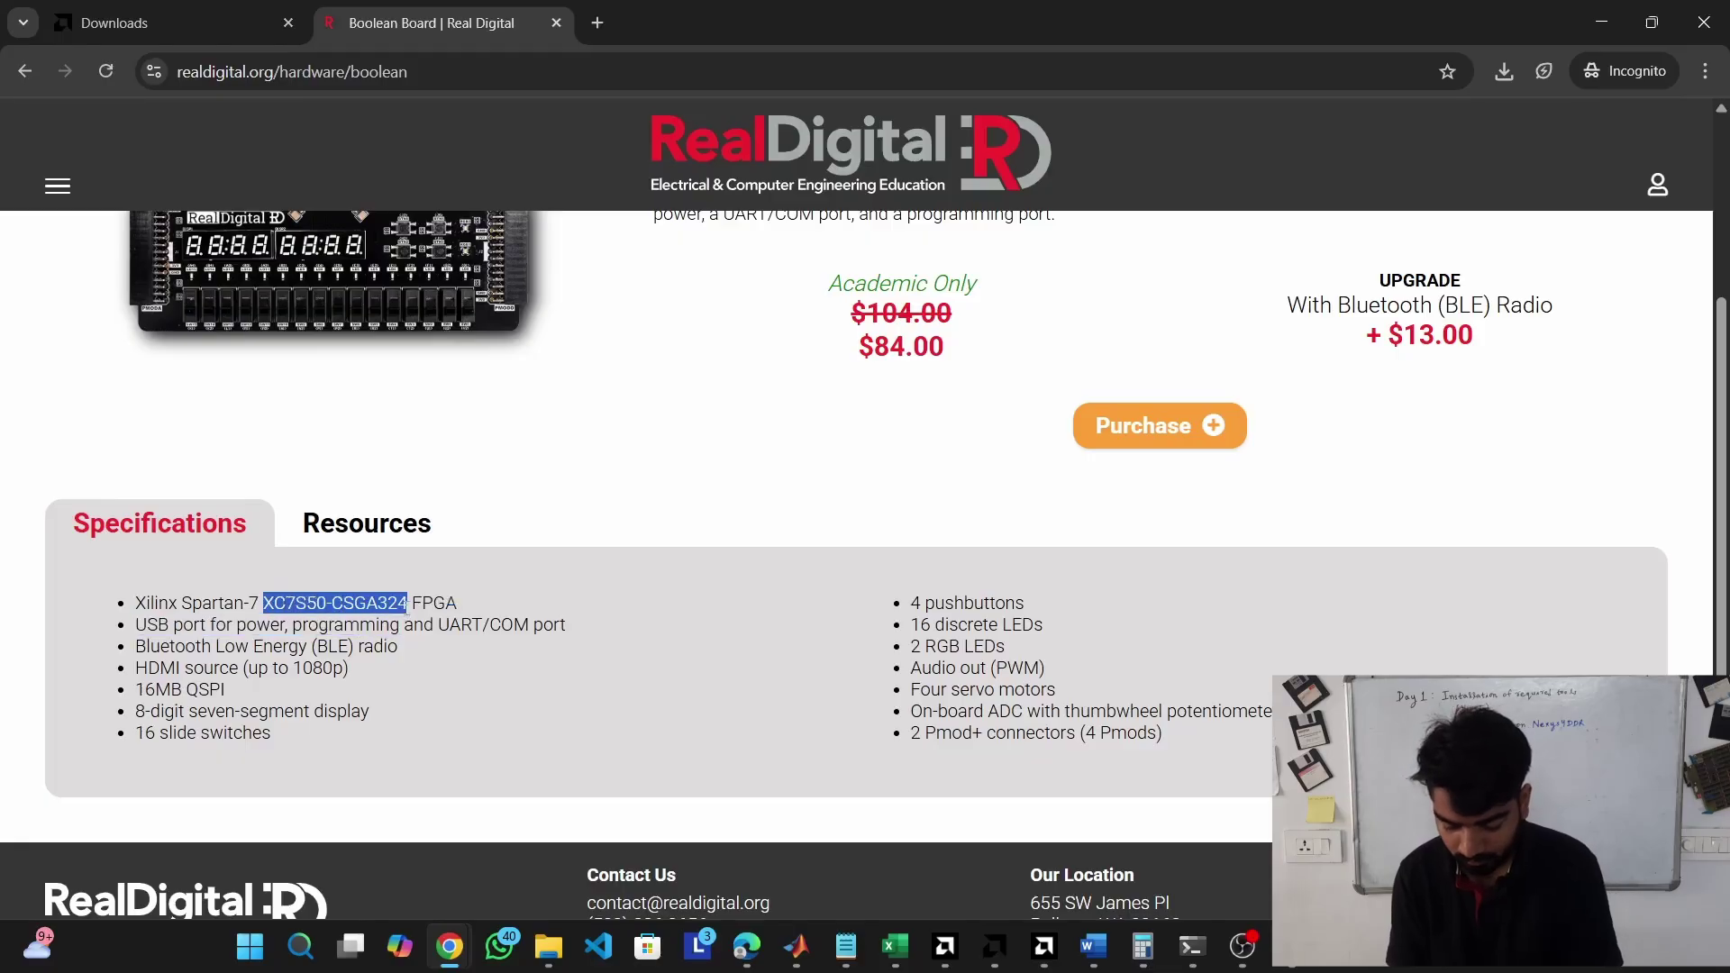
- Back in Vivado, filter the default parts by XC7S50csga and select xc7s50csga324-1
left_click(1601, 22)
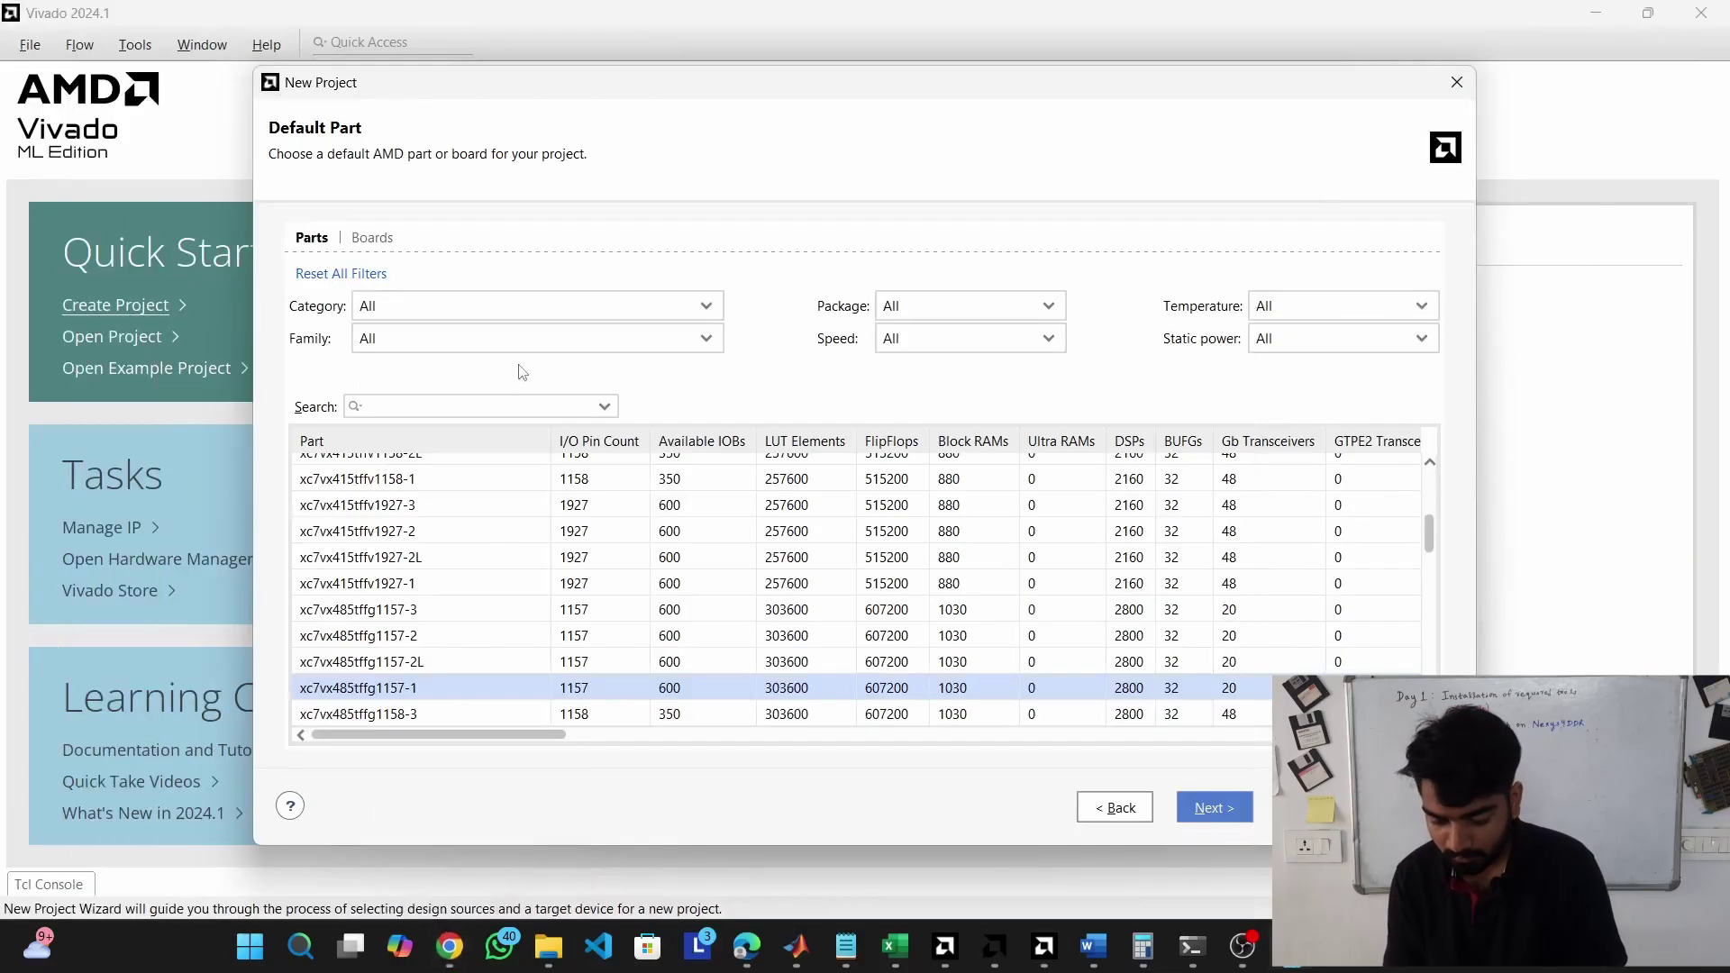
left_click(470, 408)
key("ctrl+v")
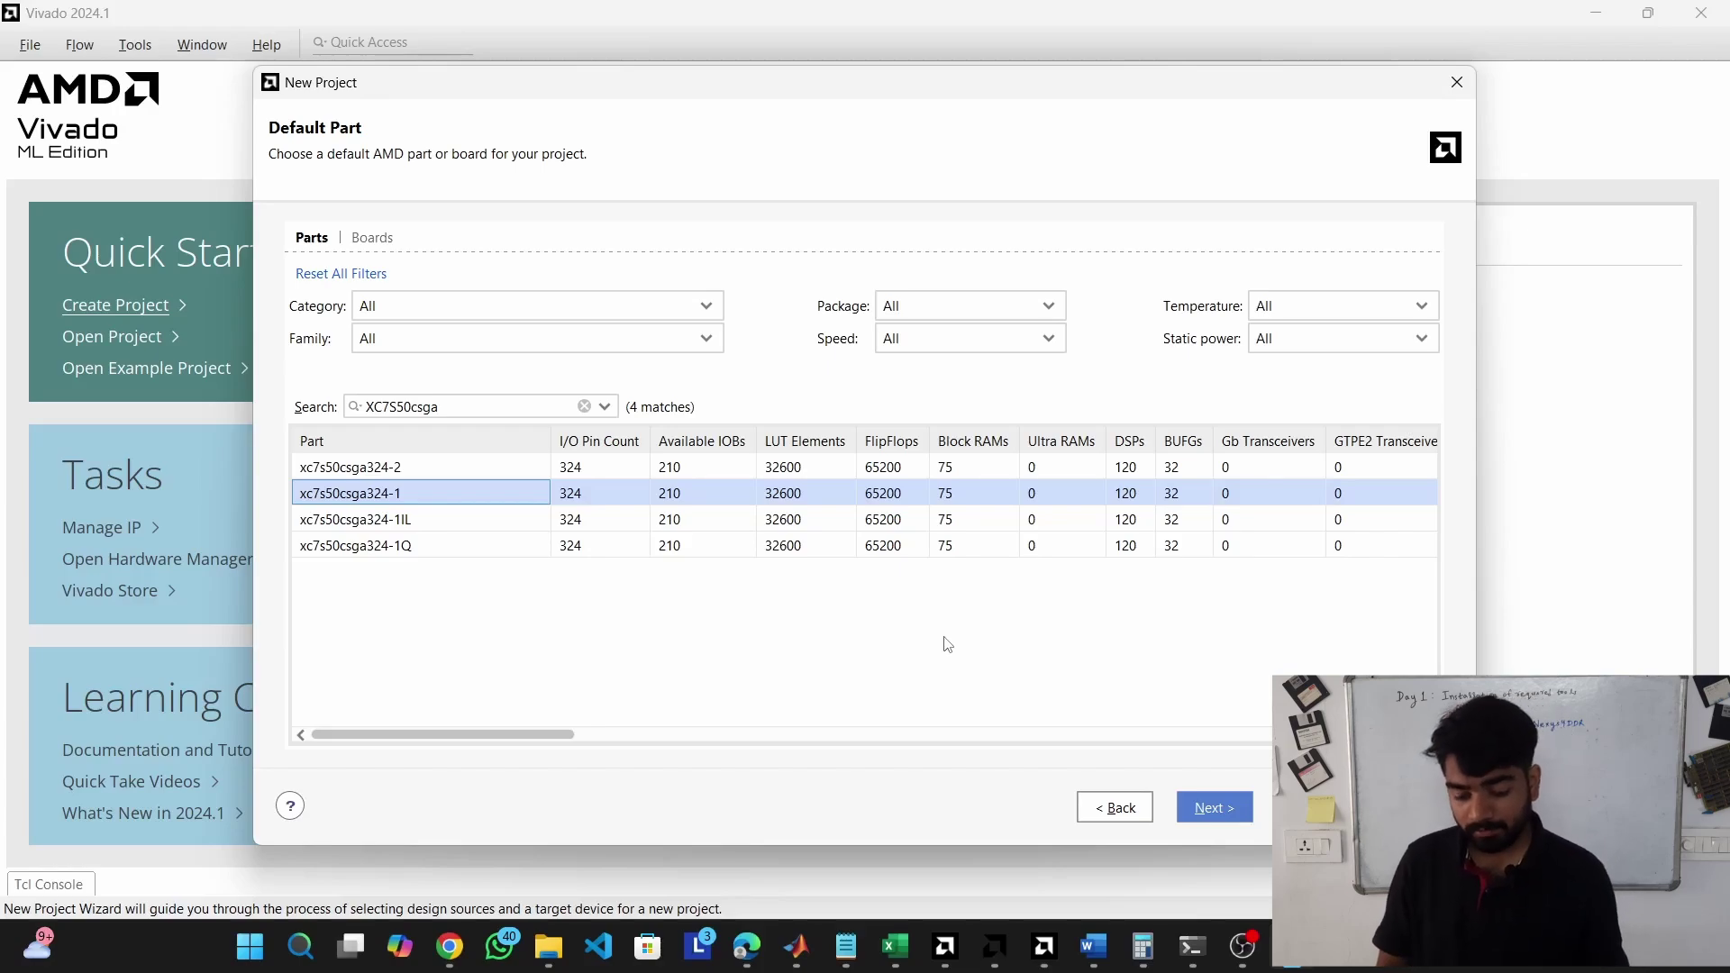
- Show the list of available boards for the project's default part
left_click(392, 240)
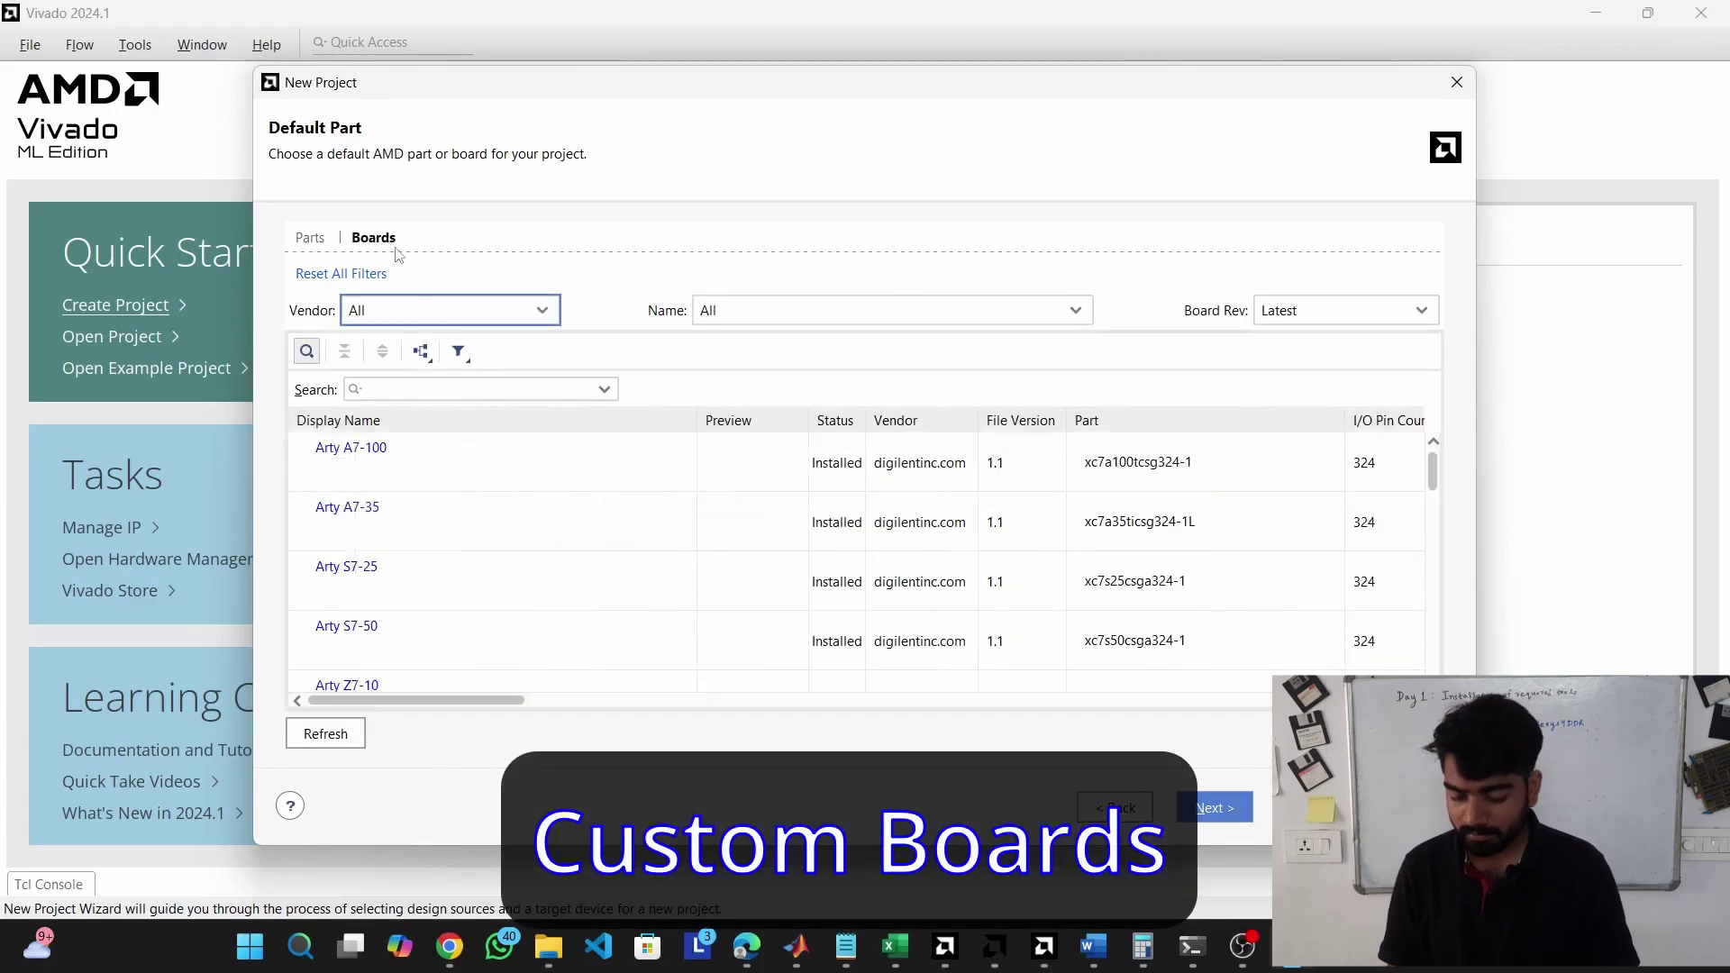
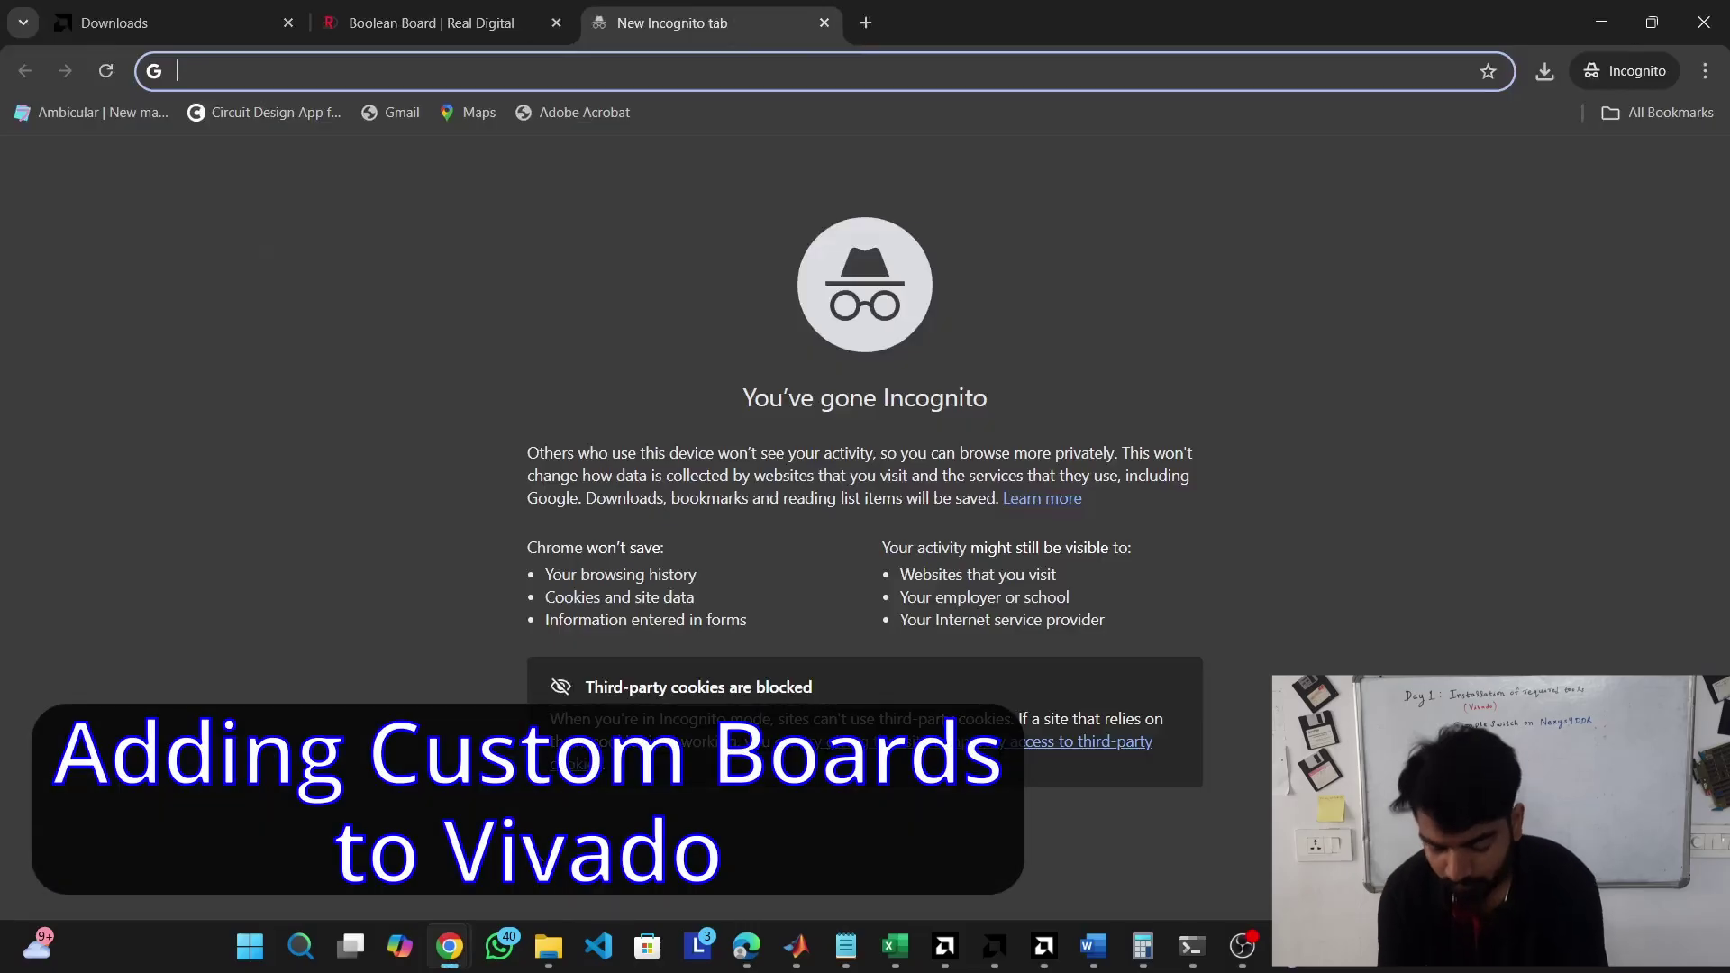
- Search the web for "download board files for digilent"
type("downl")
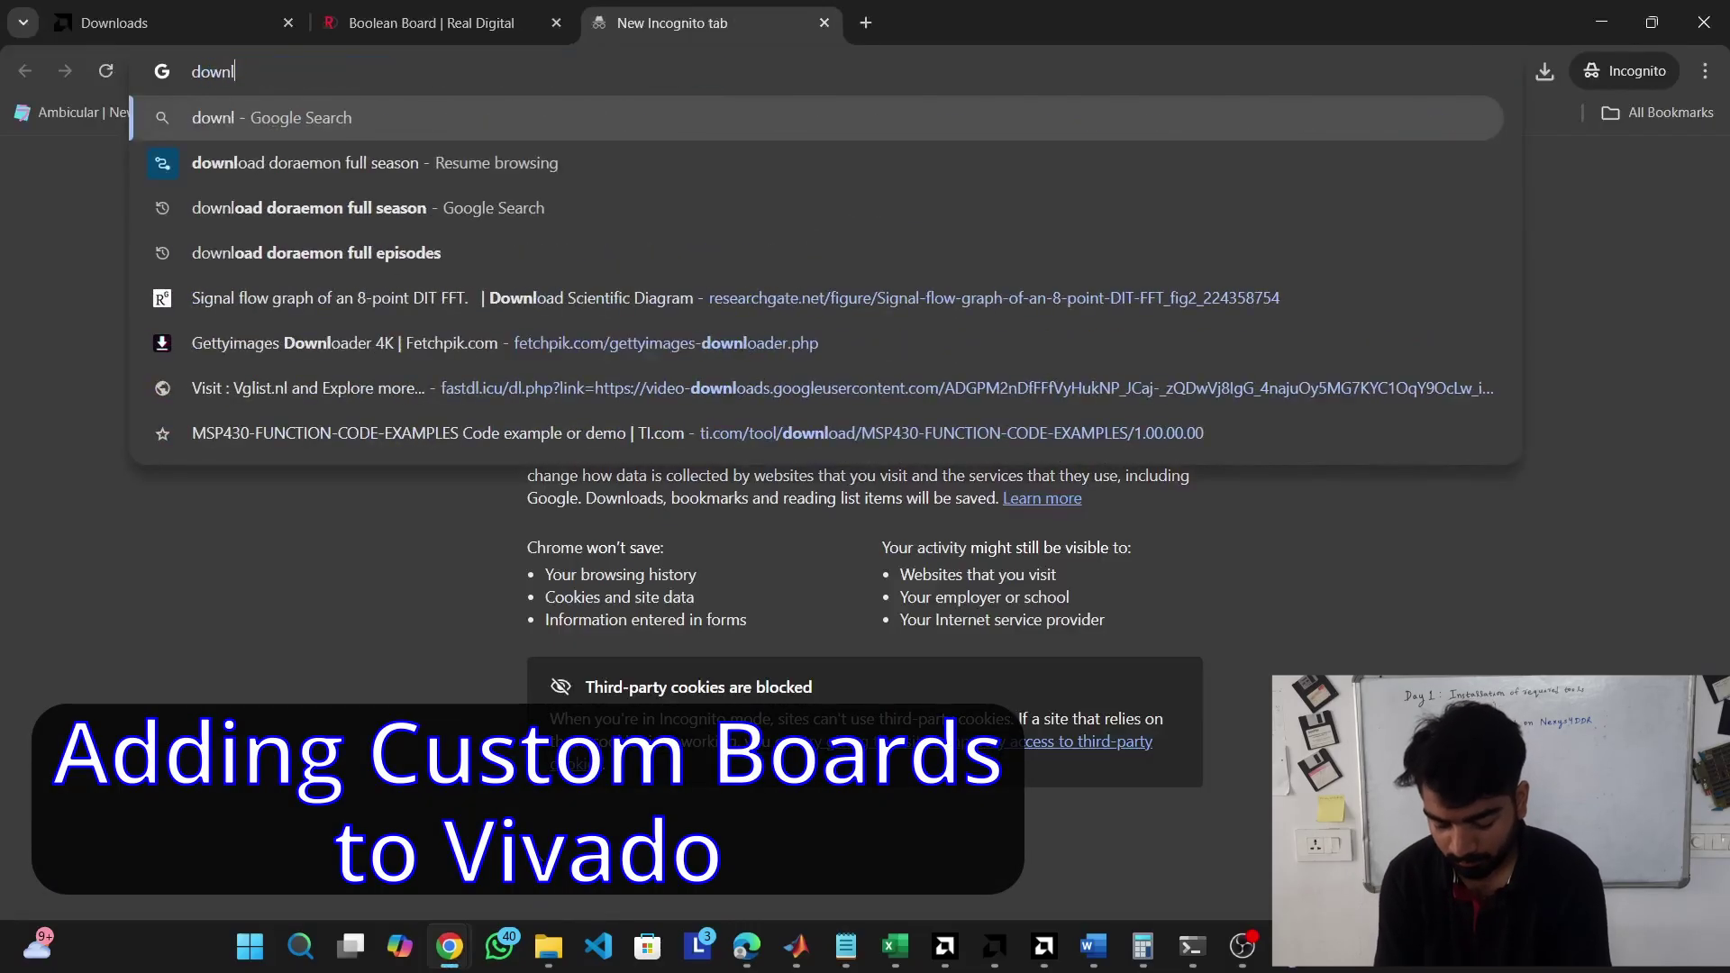
type("oad board ")
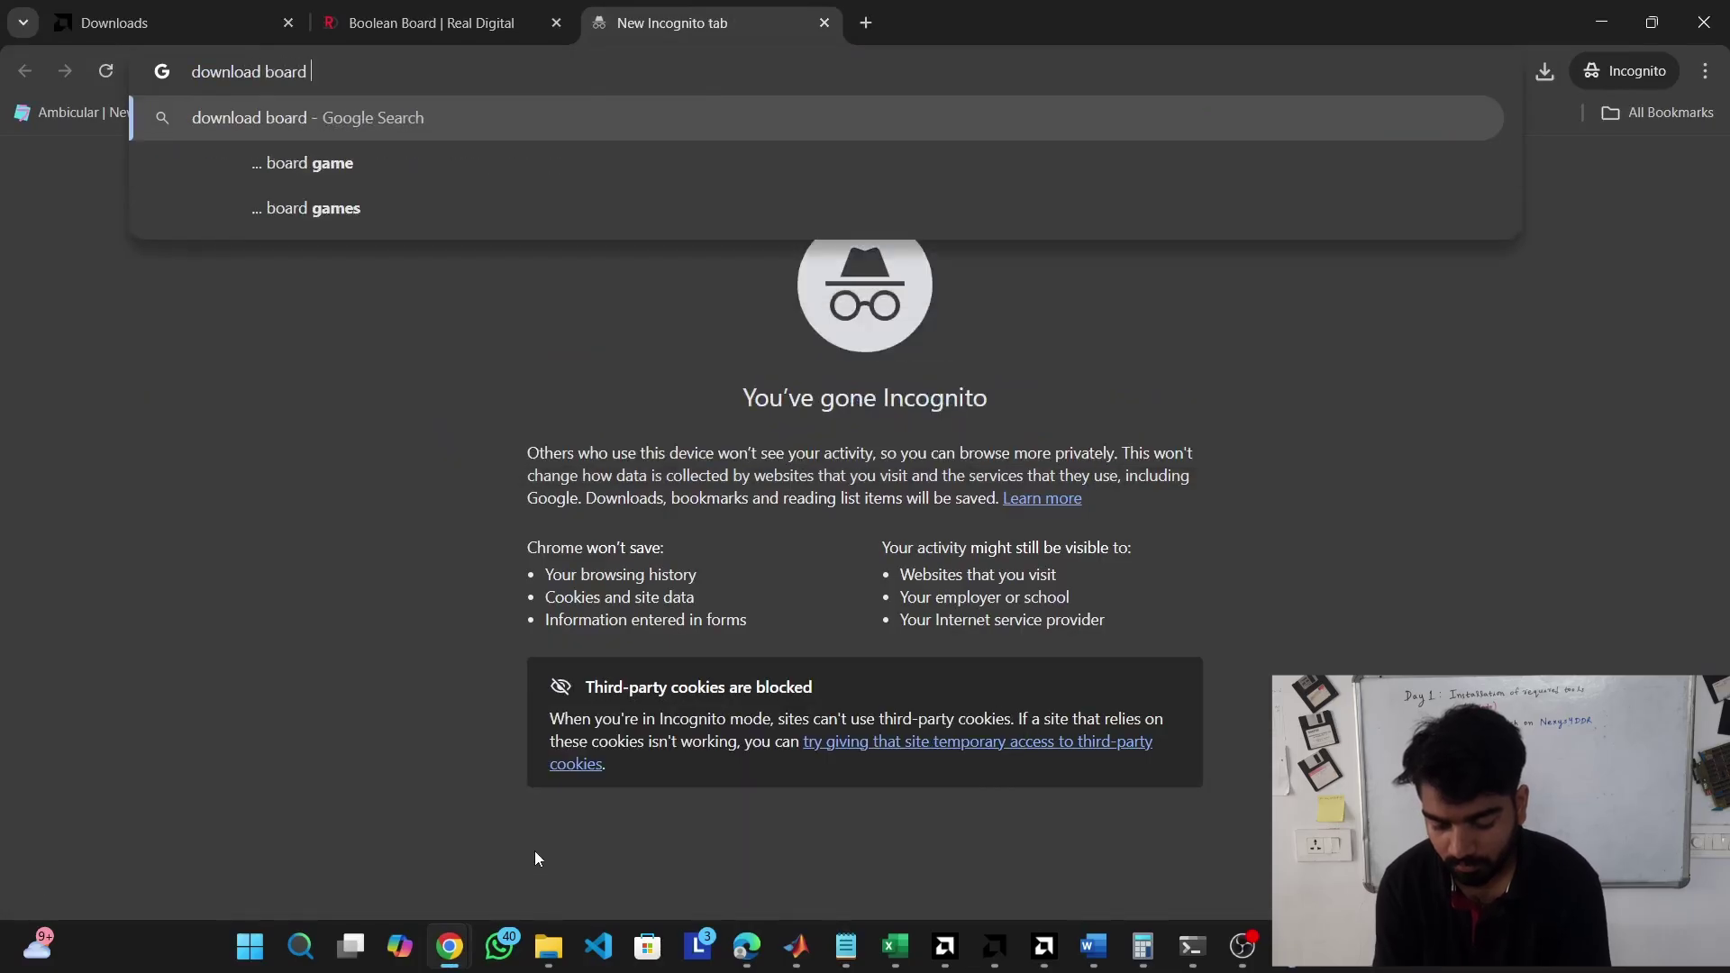
type("files for")
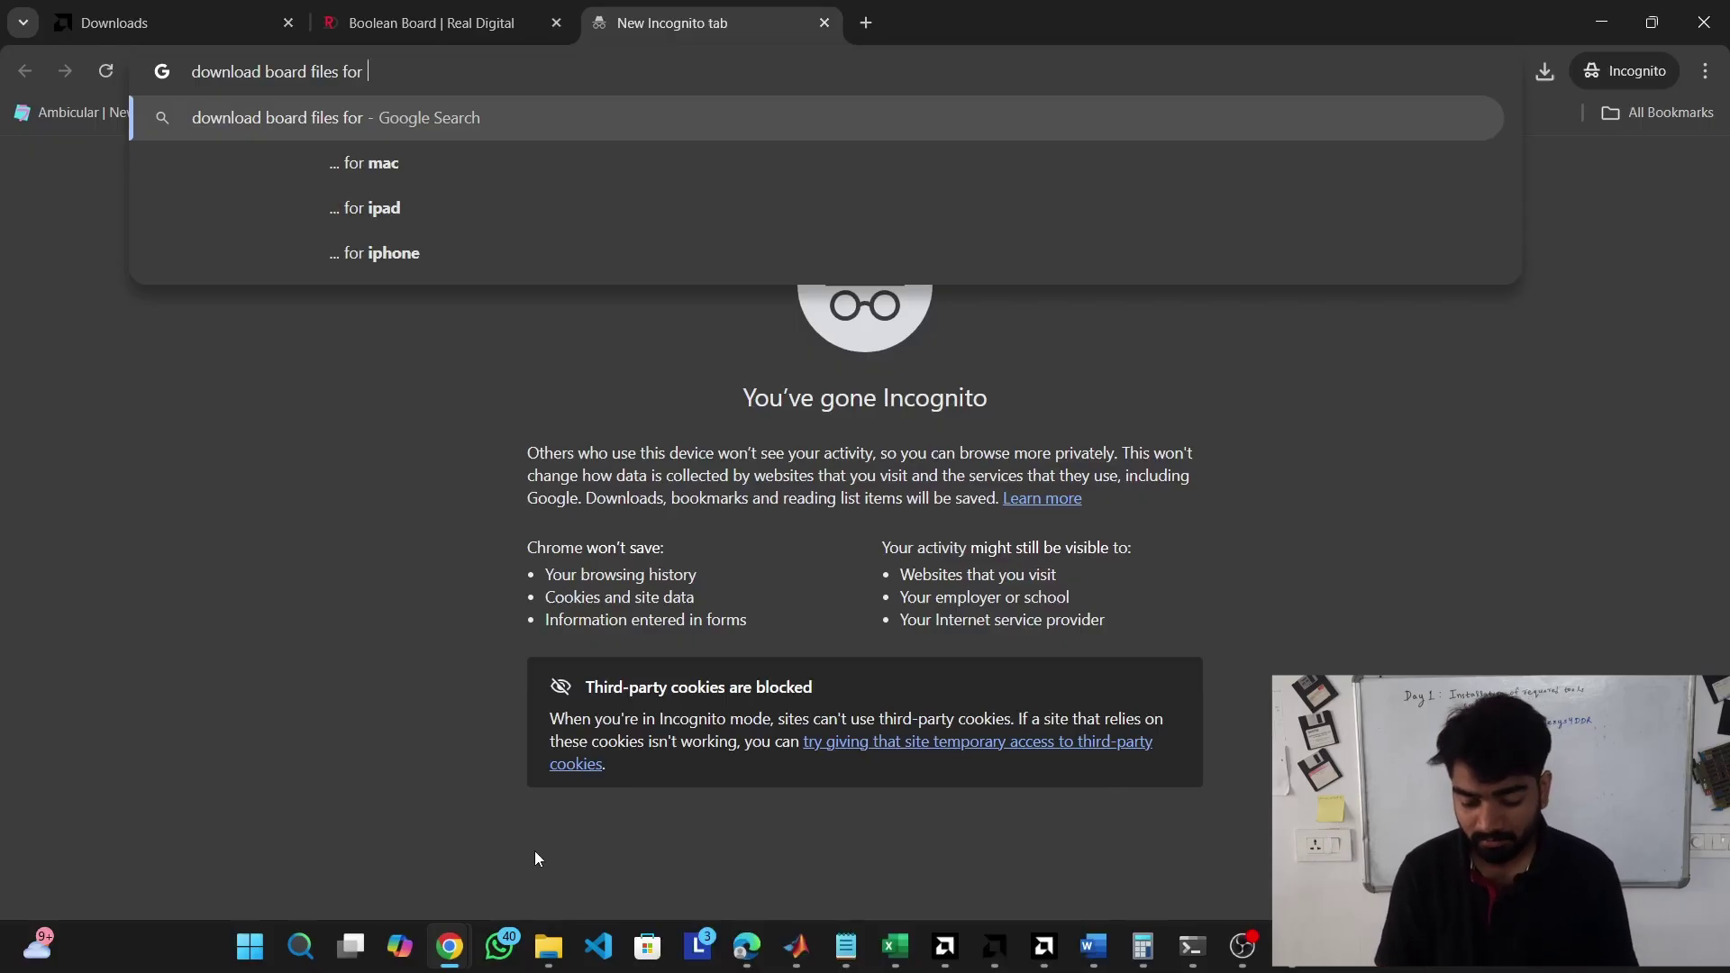
type("digilent")
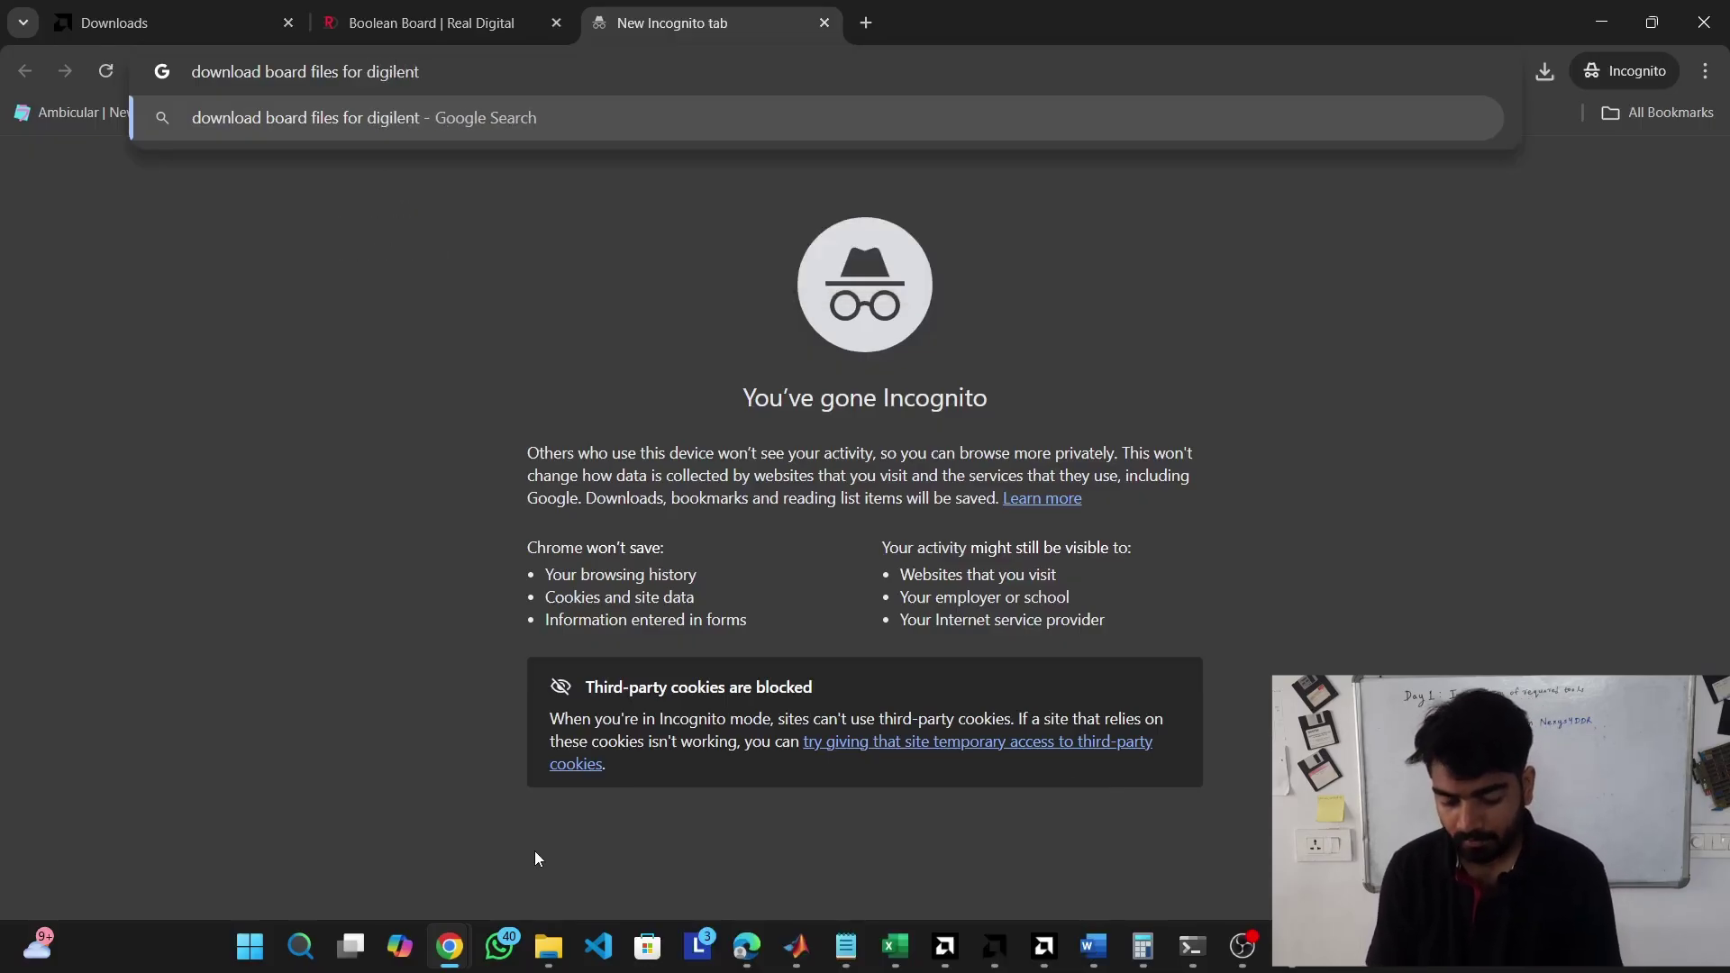
key("Return")
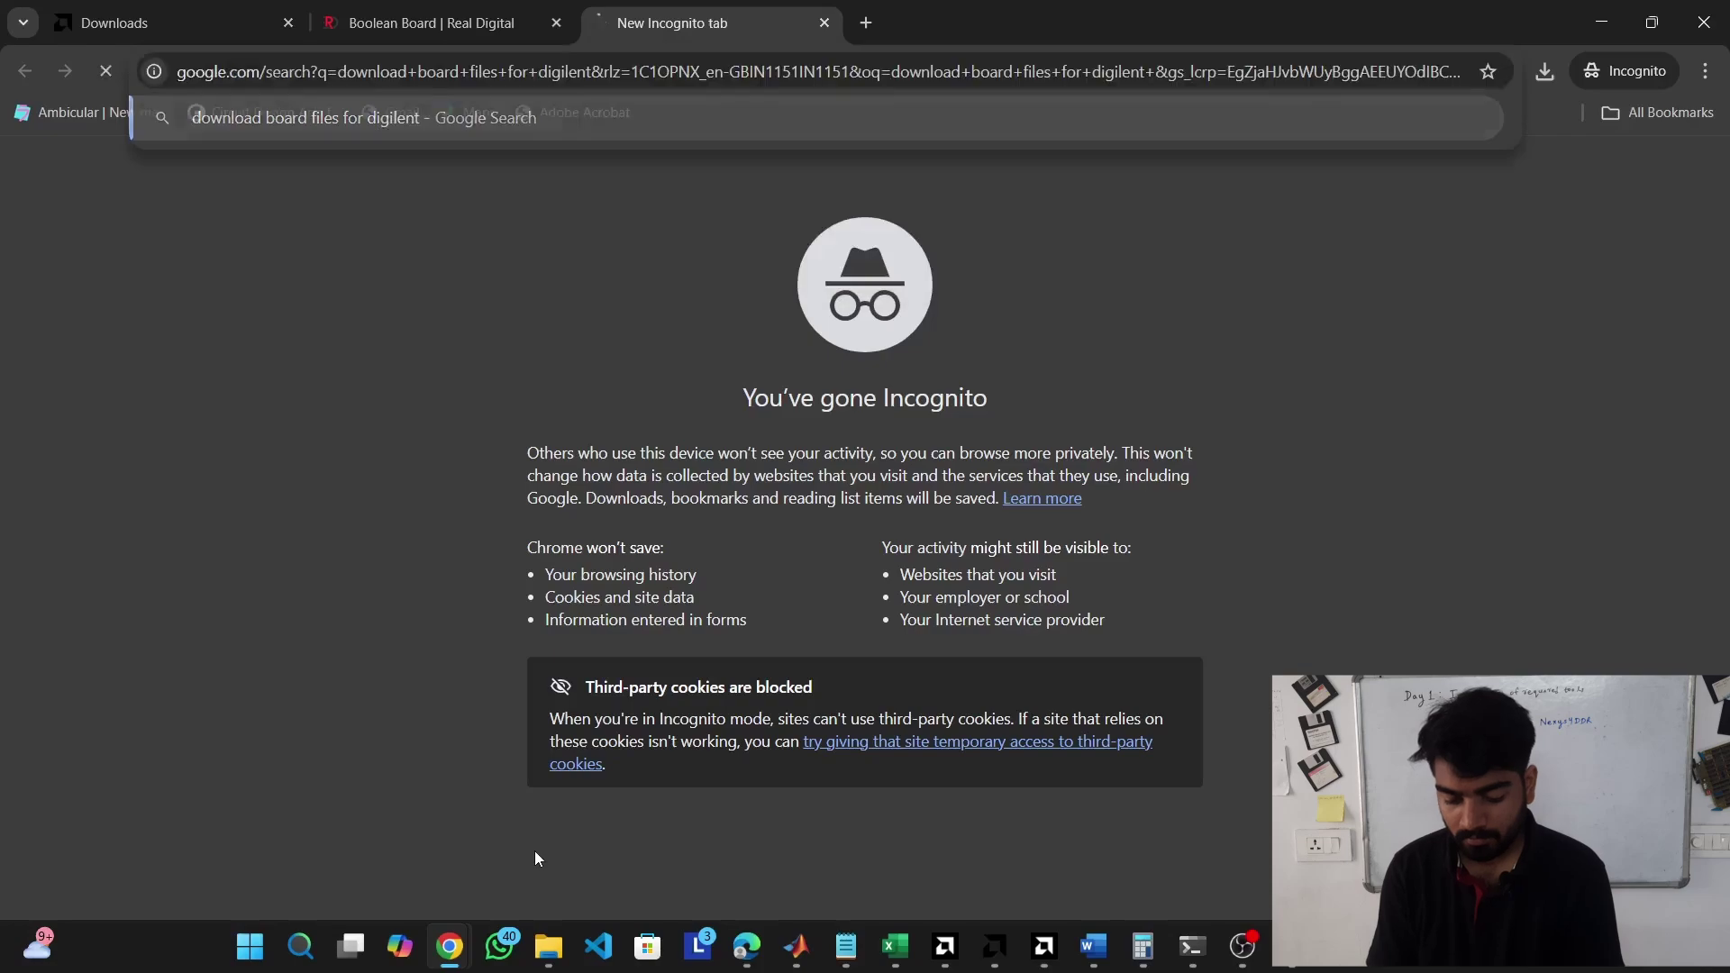
key("ctrl+t")
key("ctrl+shift+Tab")
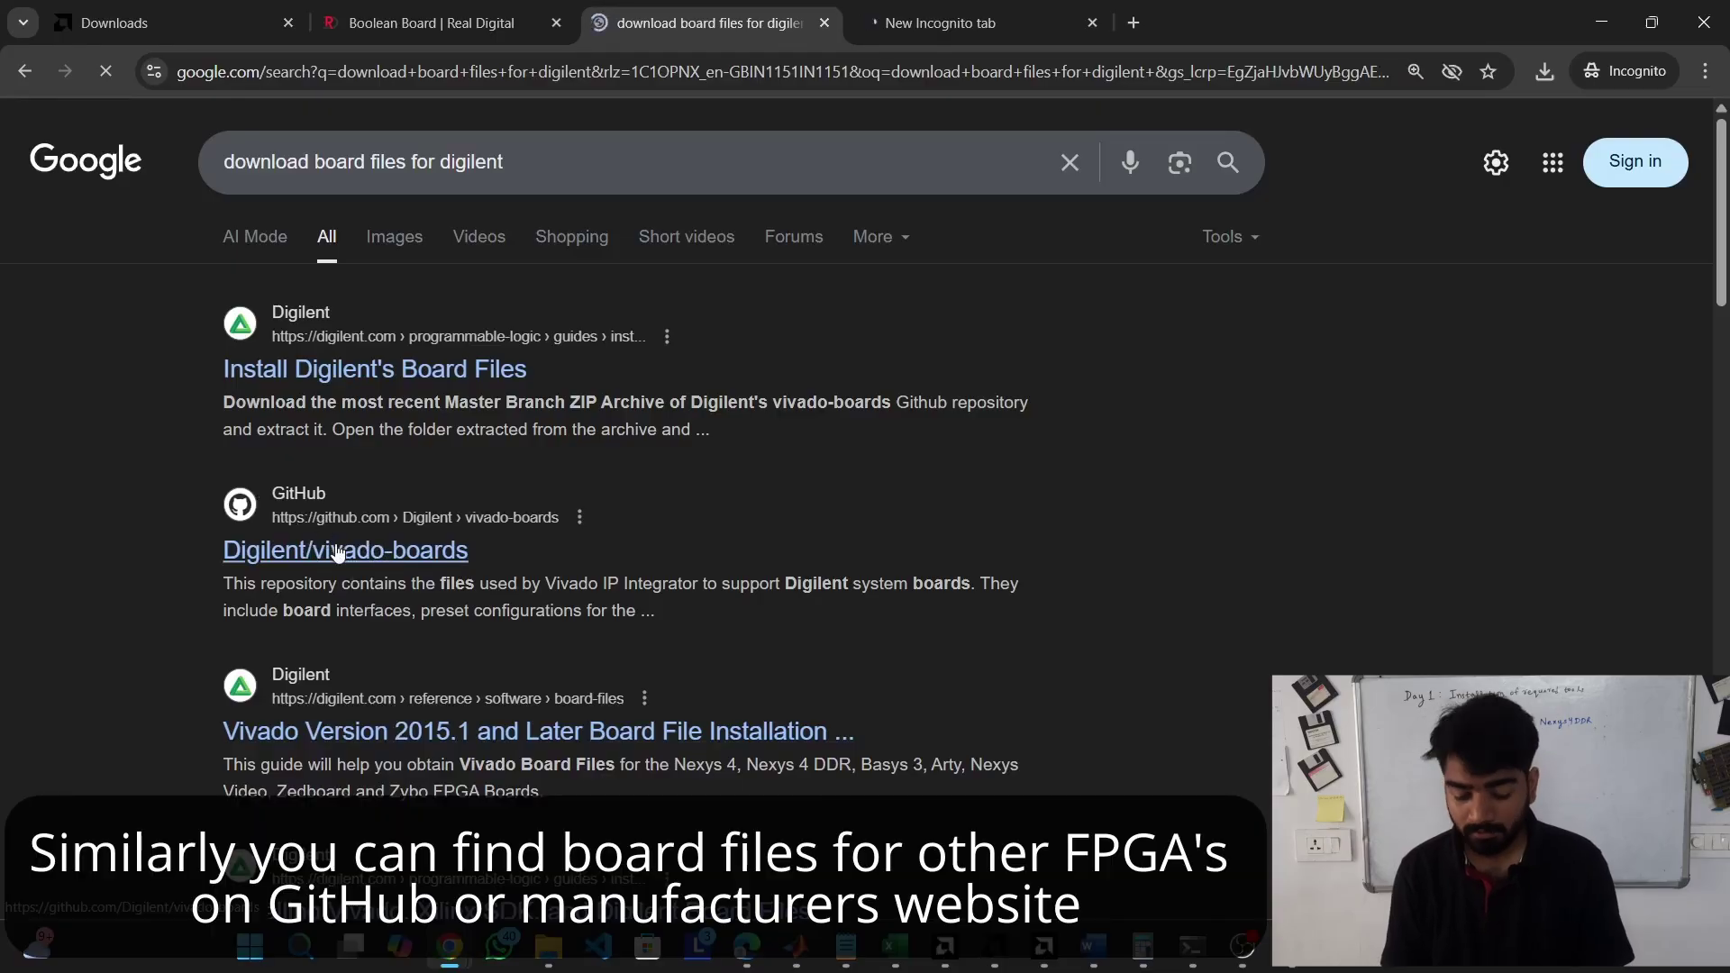
- Open the Digilent/vivado-boards GitHub repository and download it as a ZIP archive
left_click(323, 550)
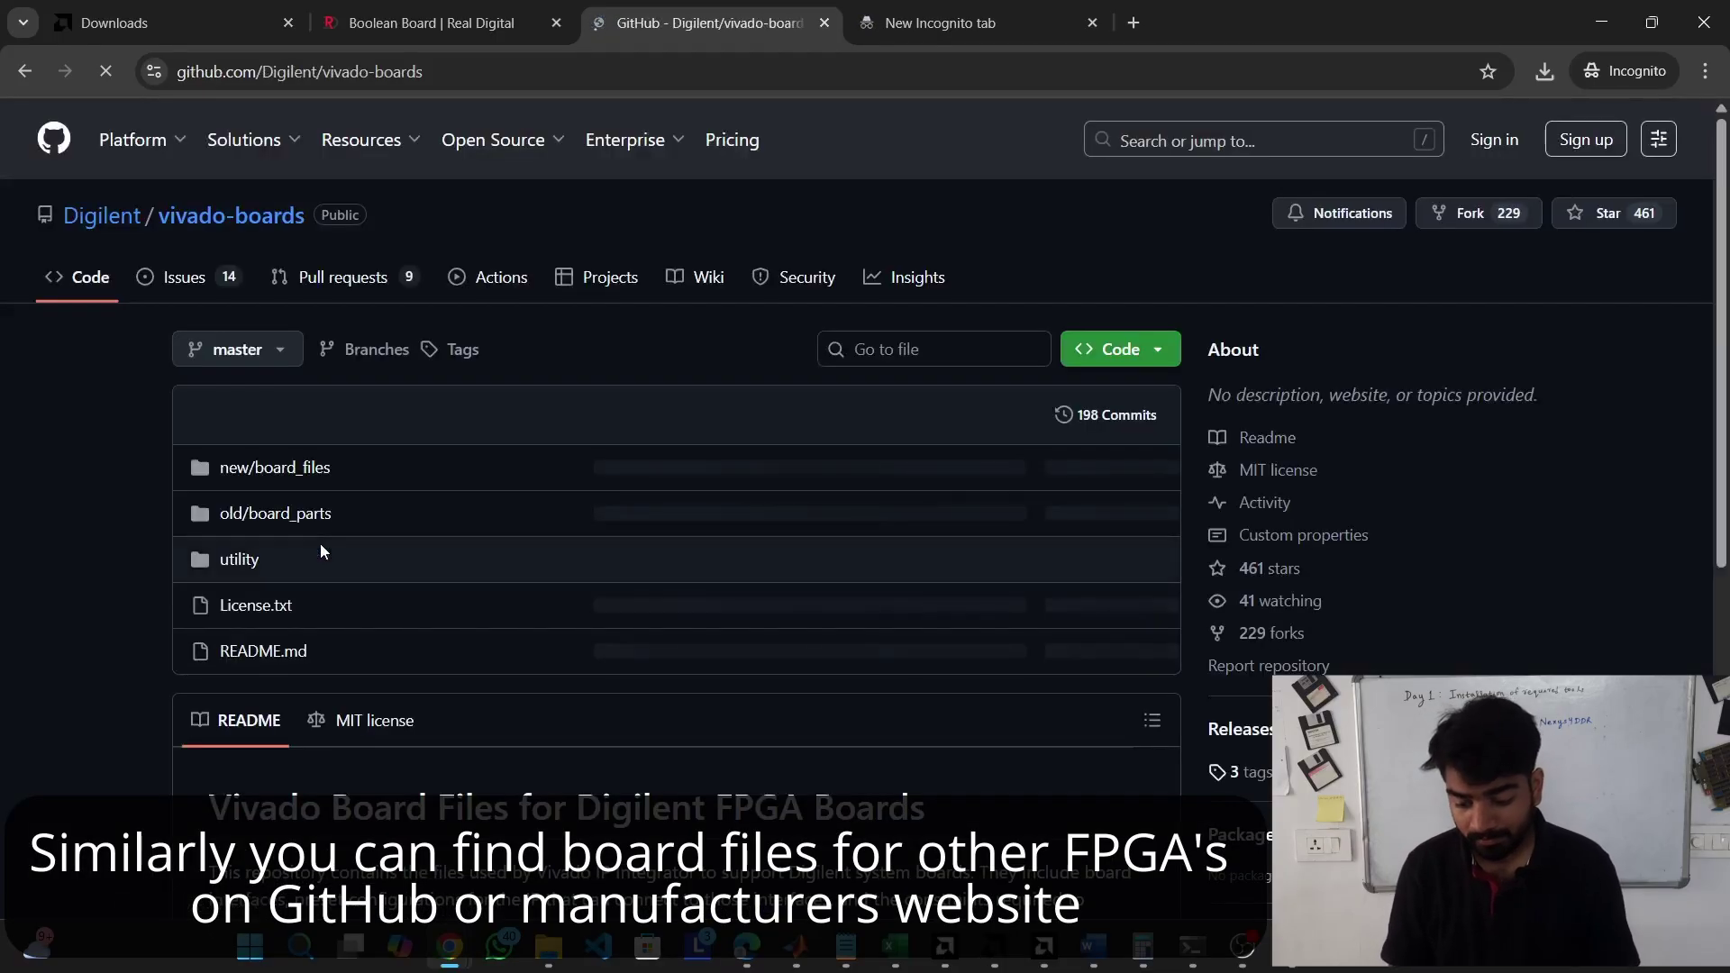
scroll(369, 568, "down", 1)
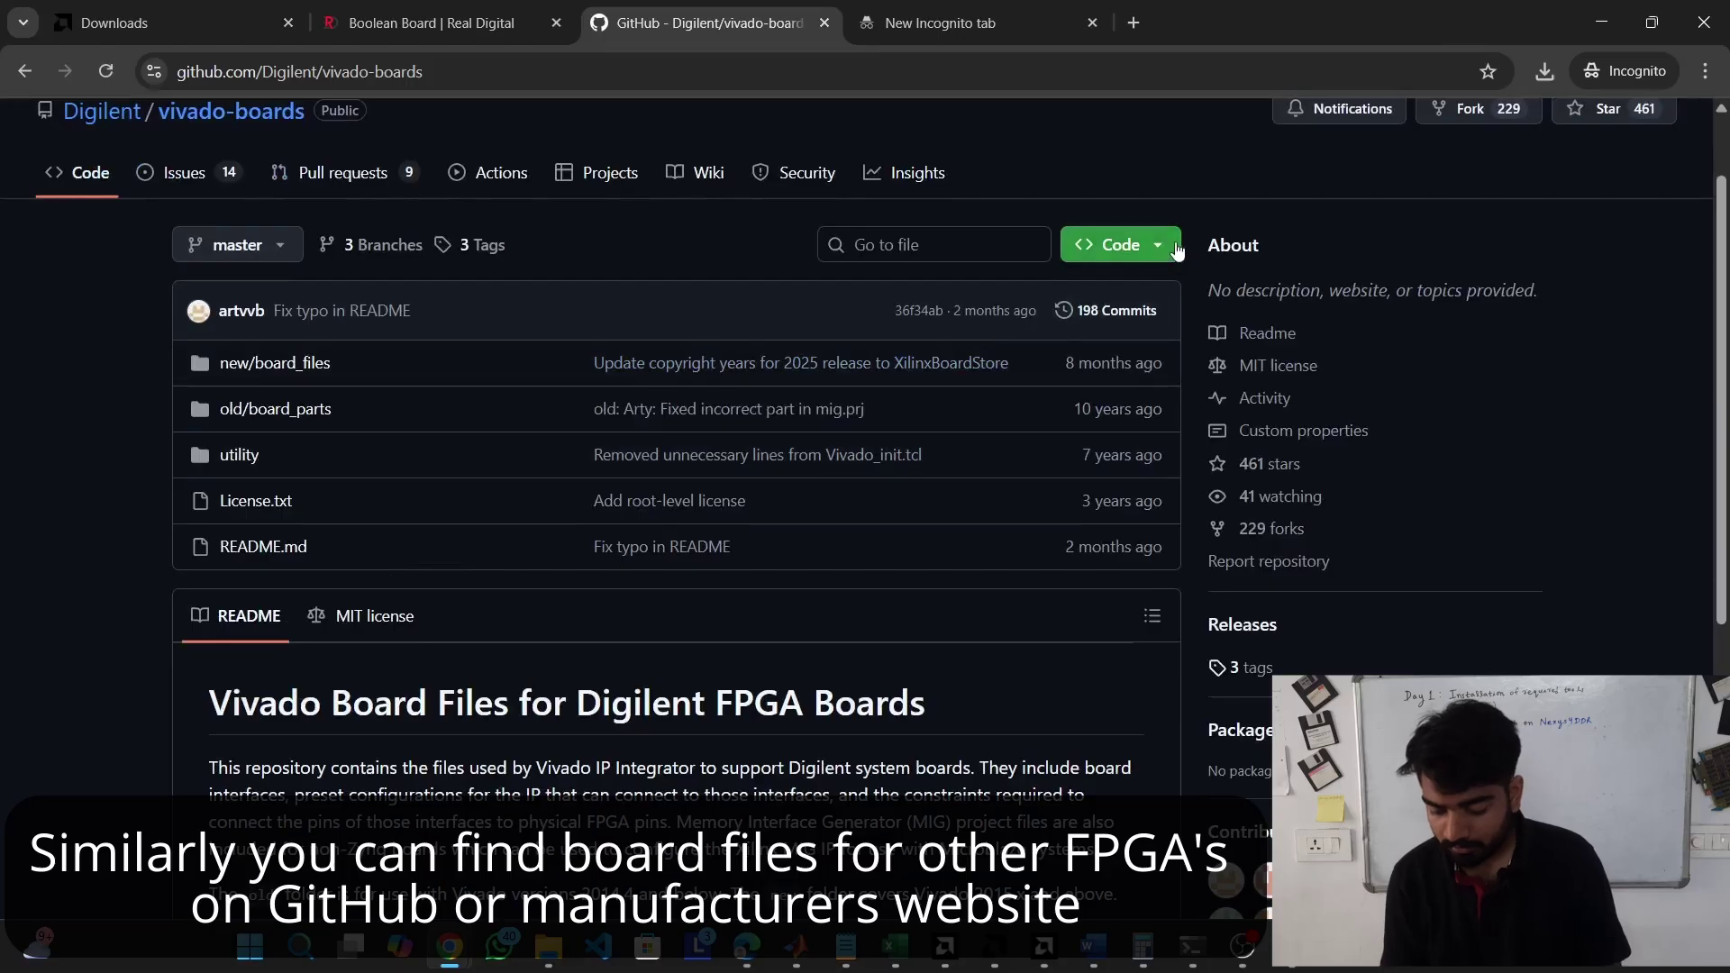
left_click(1120, 246)
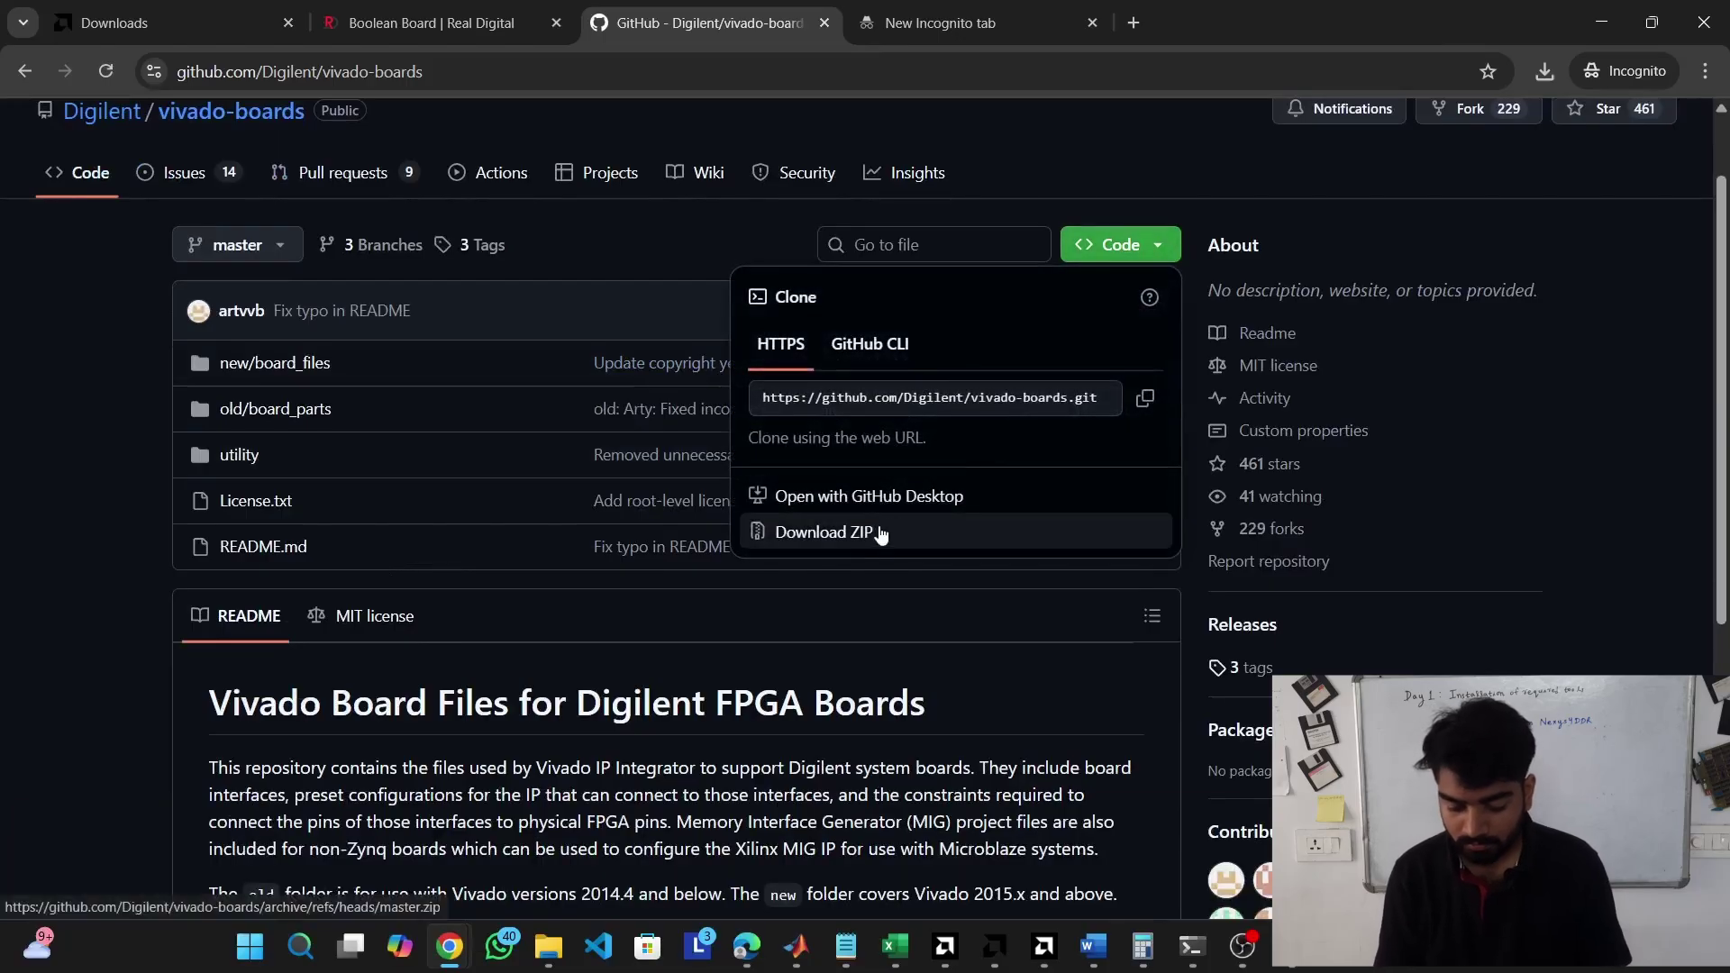
left_click(880, 533)
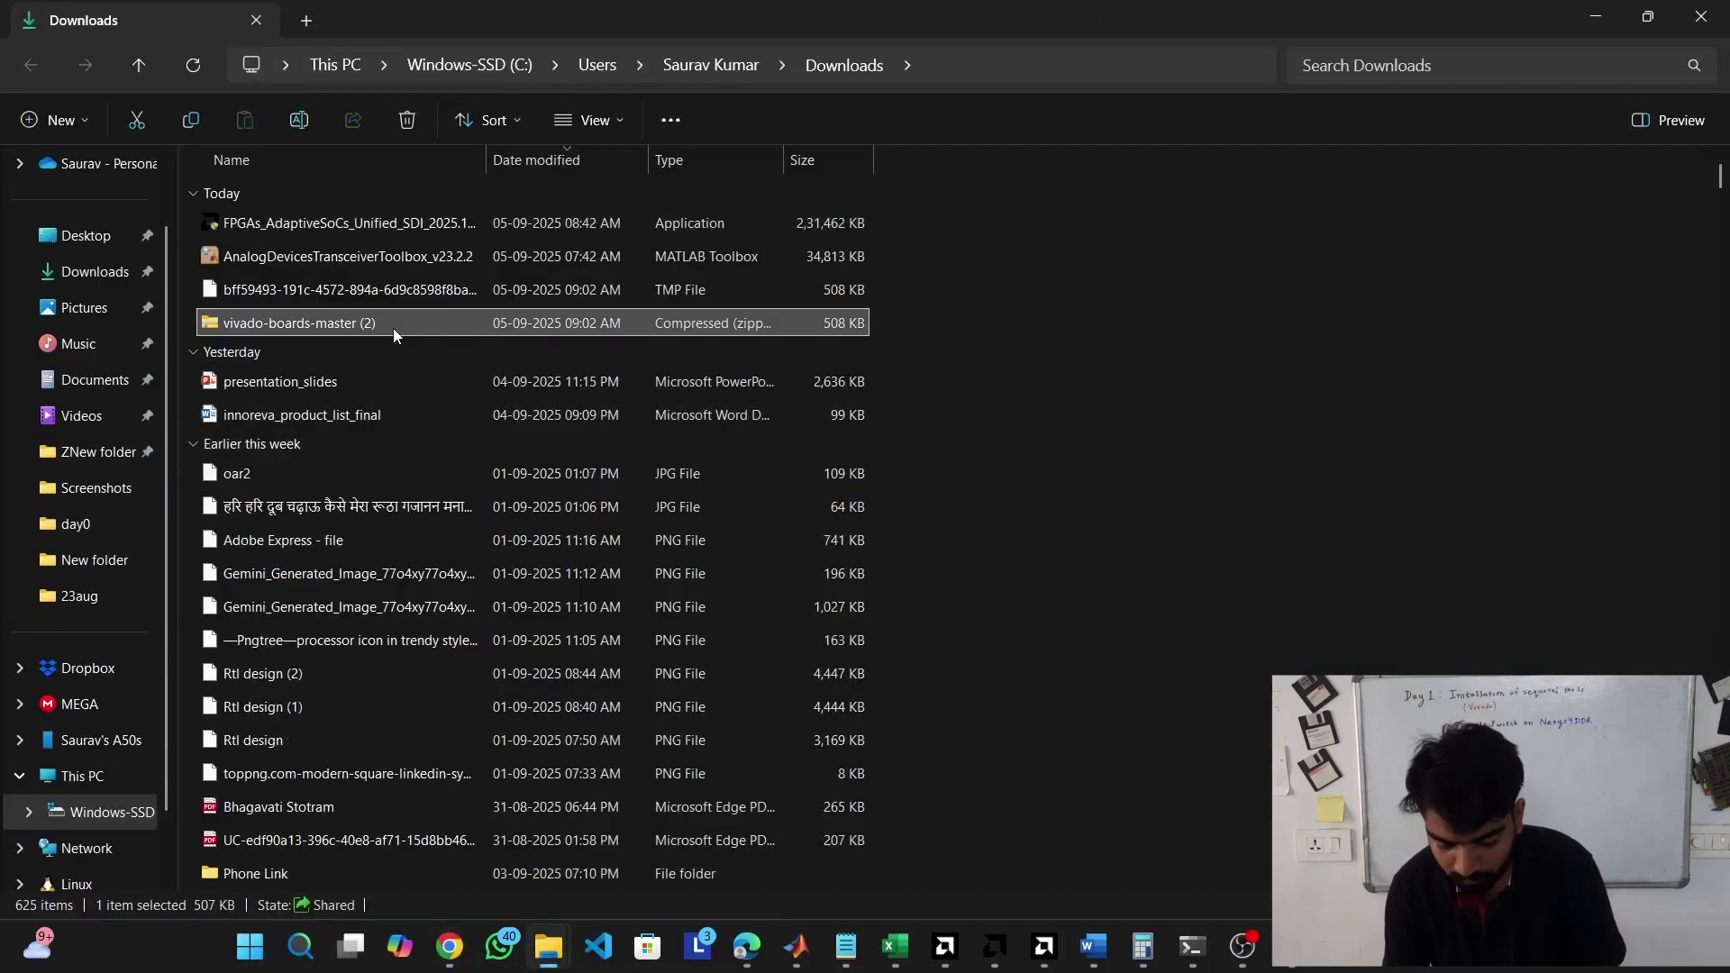
- In File Explorer, extract the vivado-boards-master (2) archive to its default folder in Downloads
right_click(393, 326)
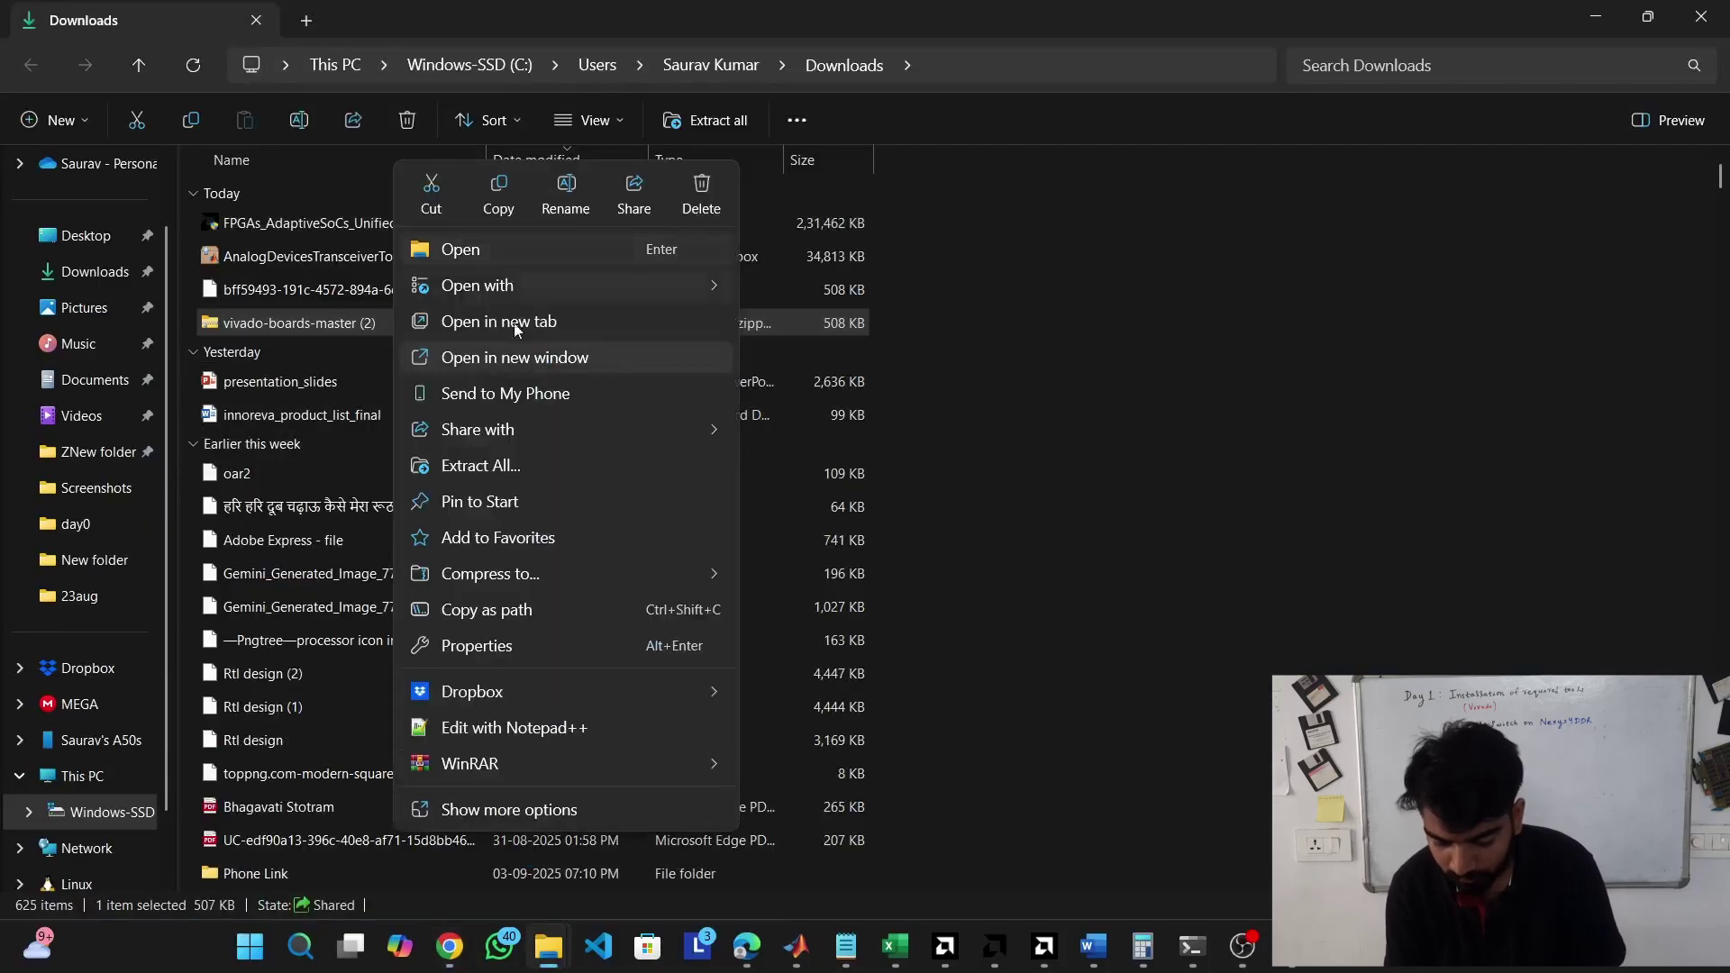
left_click(515, 464)
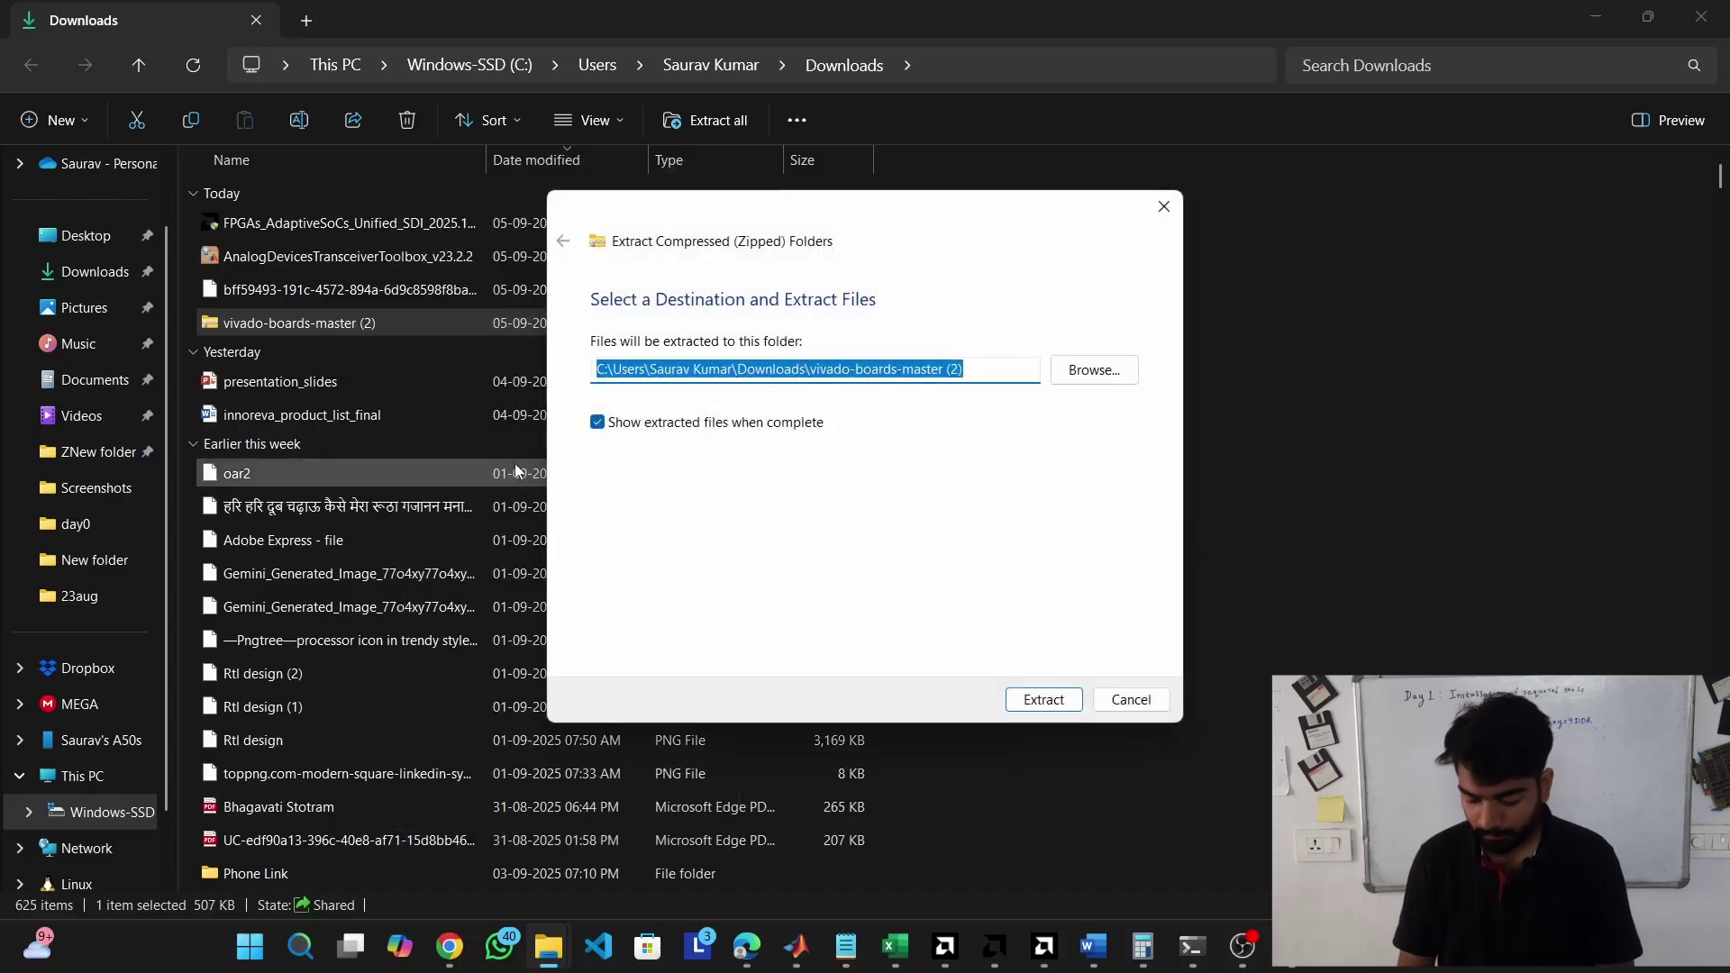
key("Return")
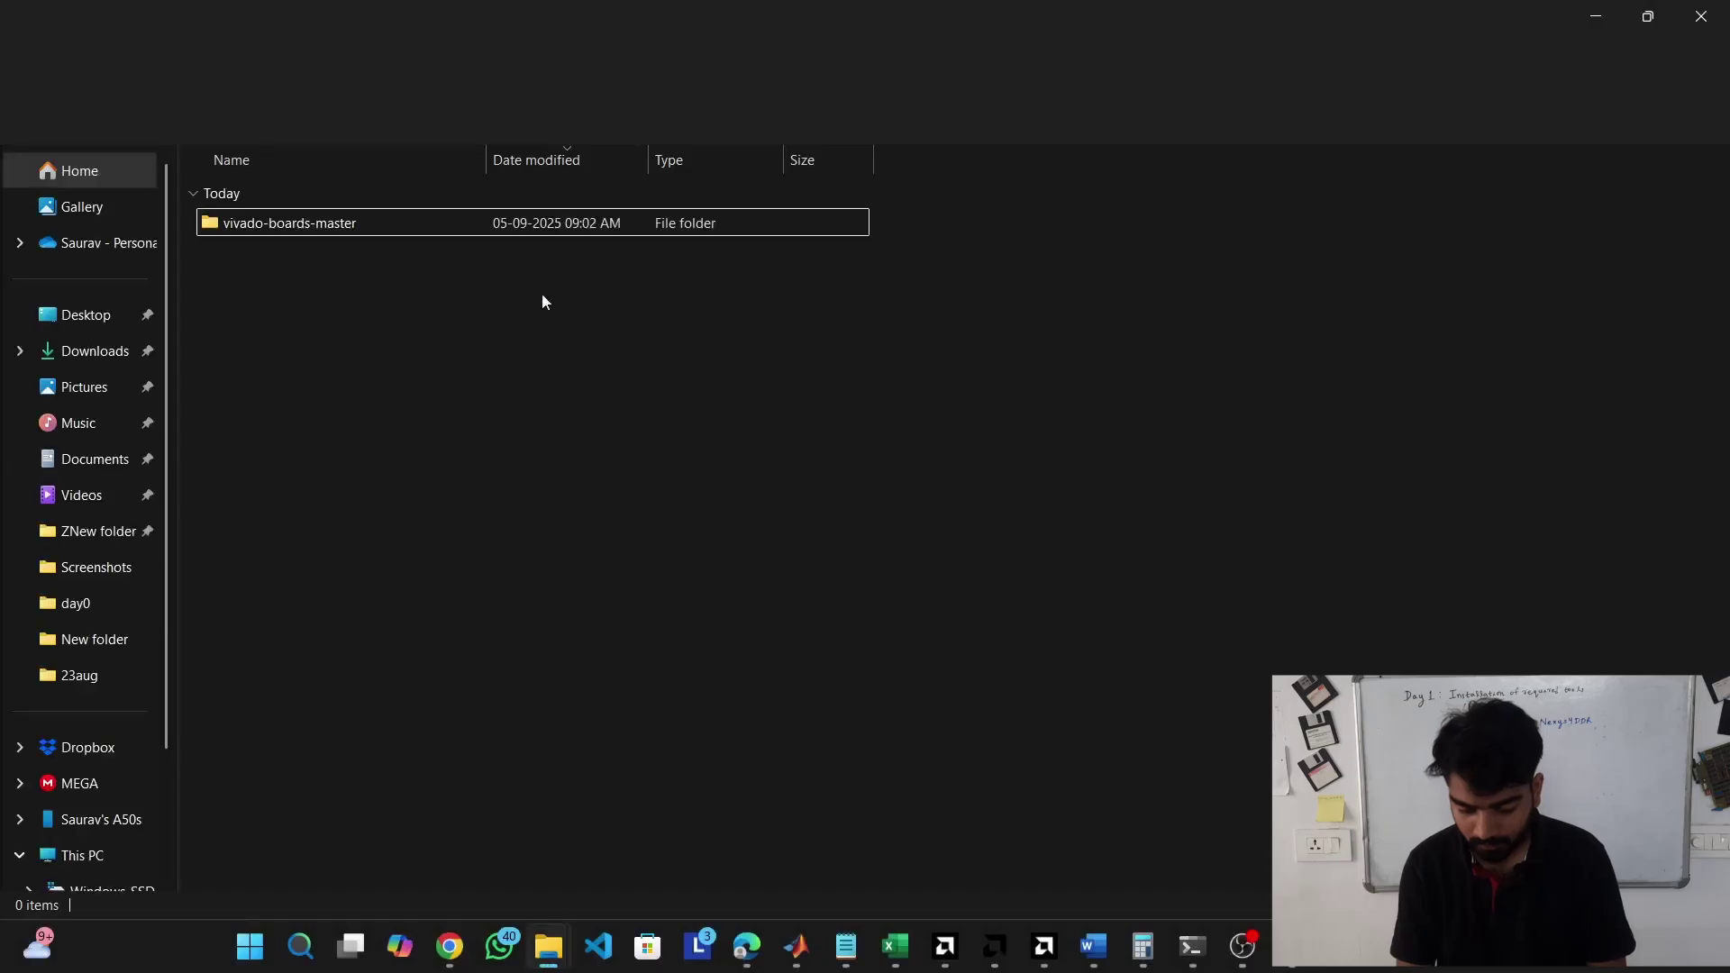
- Copy the board_files folder from the new folder inside the extracted vivado-boards-master
double_click(422, 229)
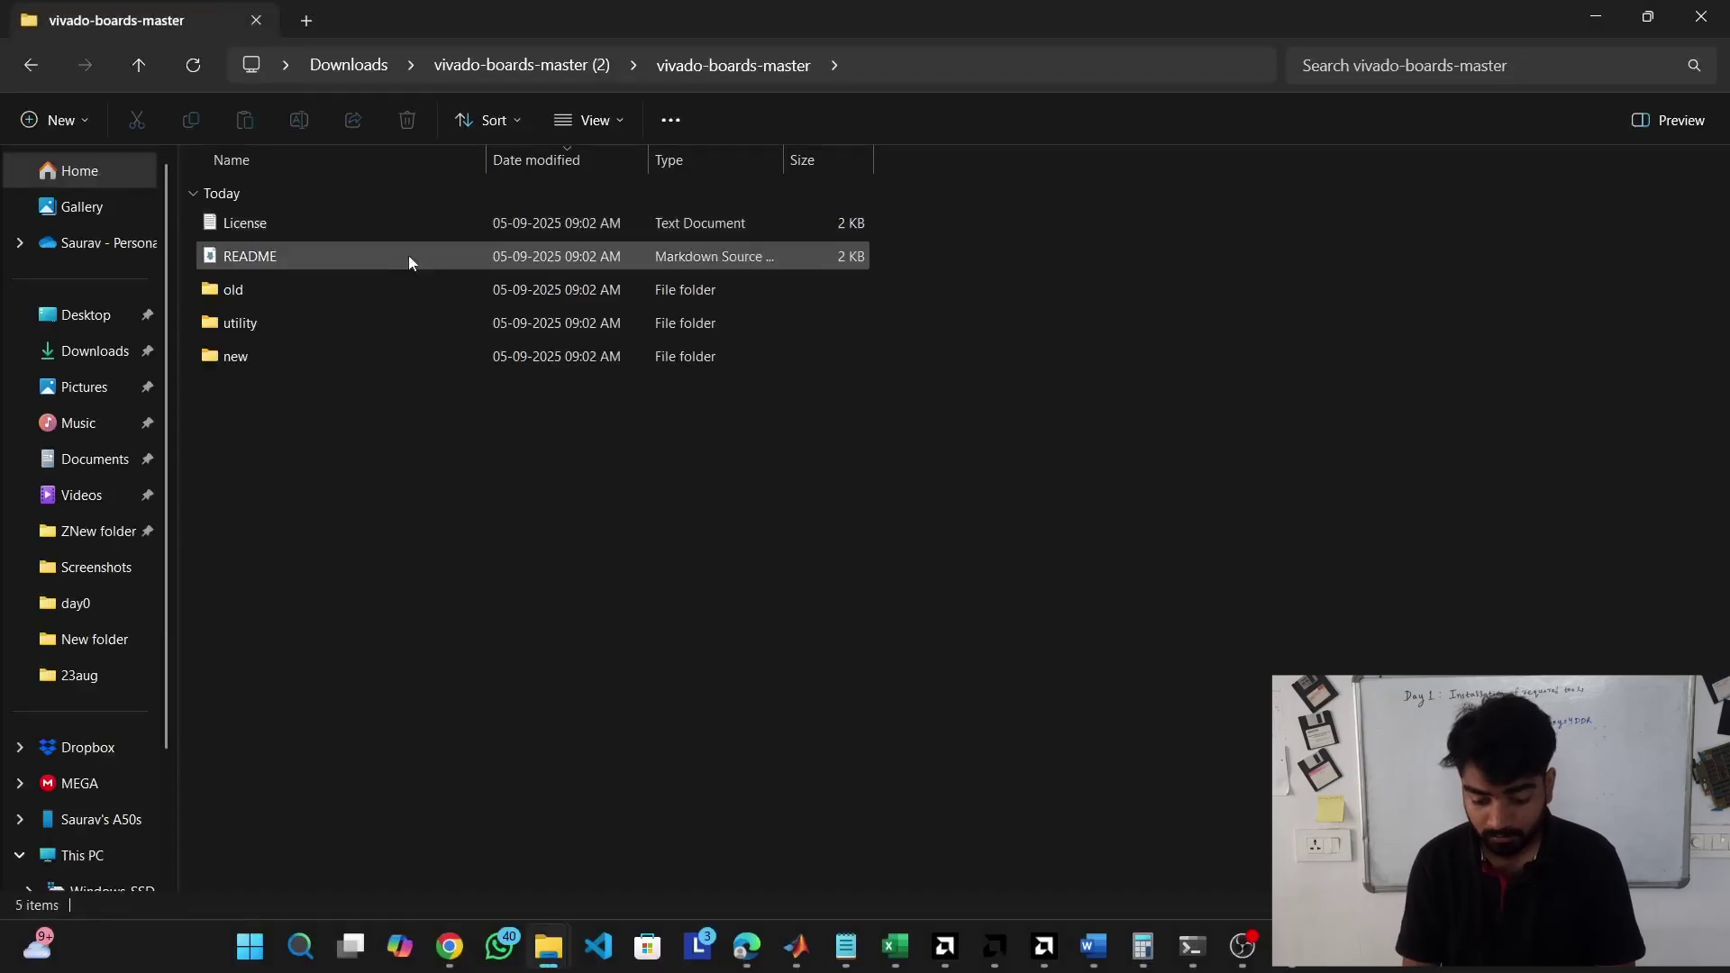
left_click(340, 350)
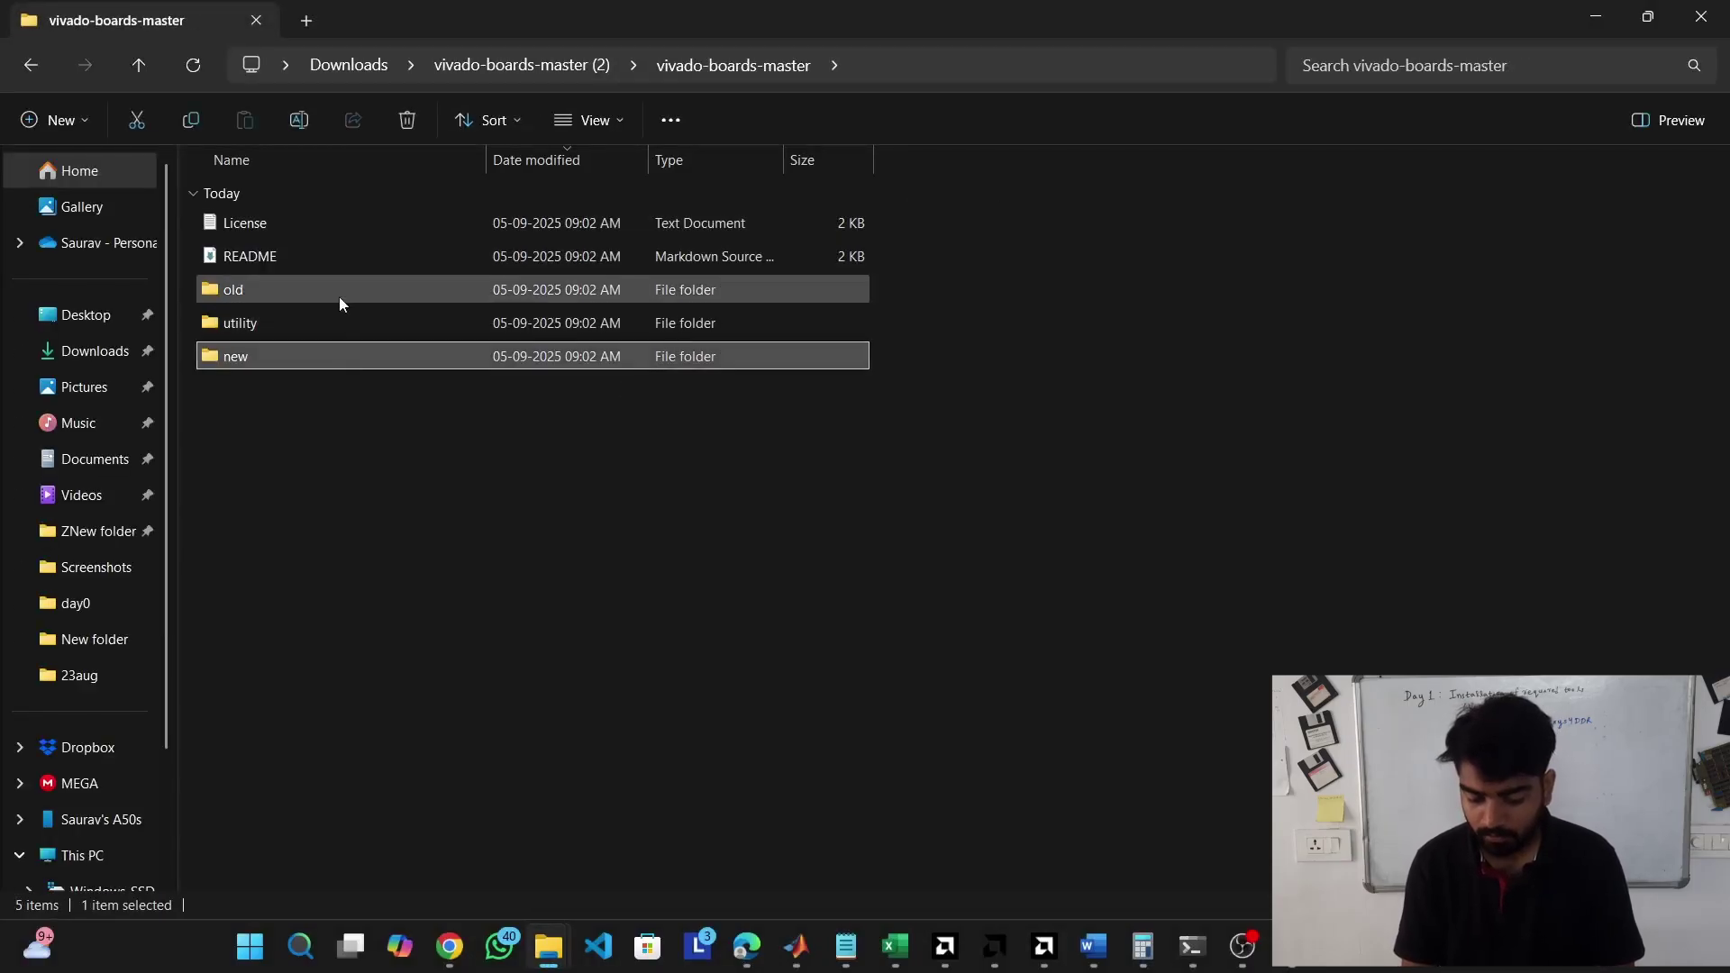
double_click(307, 357)
left_click(295, 220)
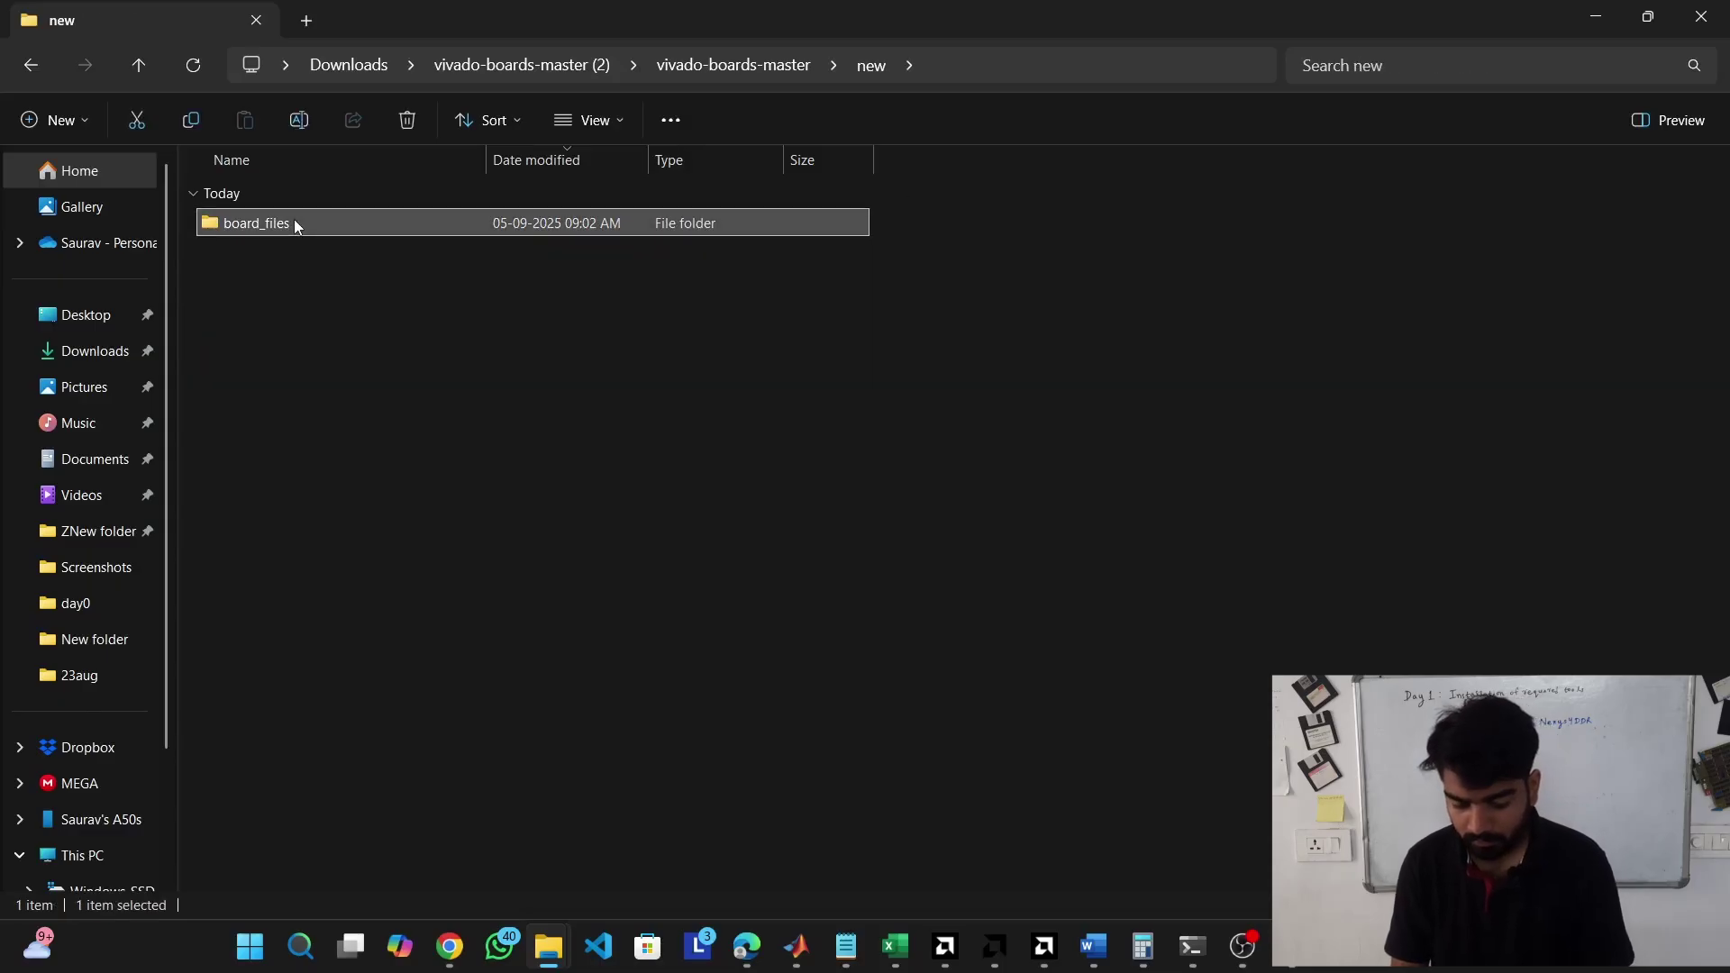
right_click(294, 222)
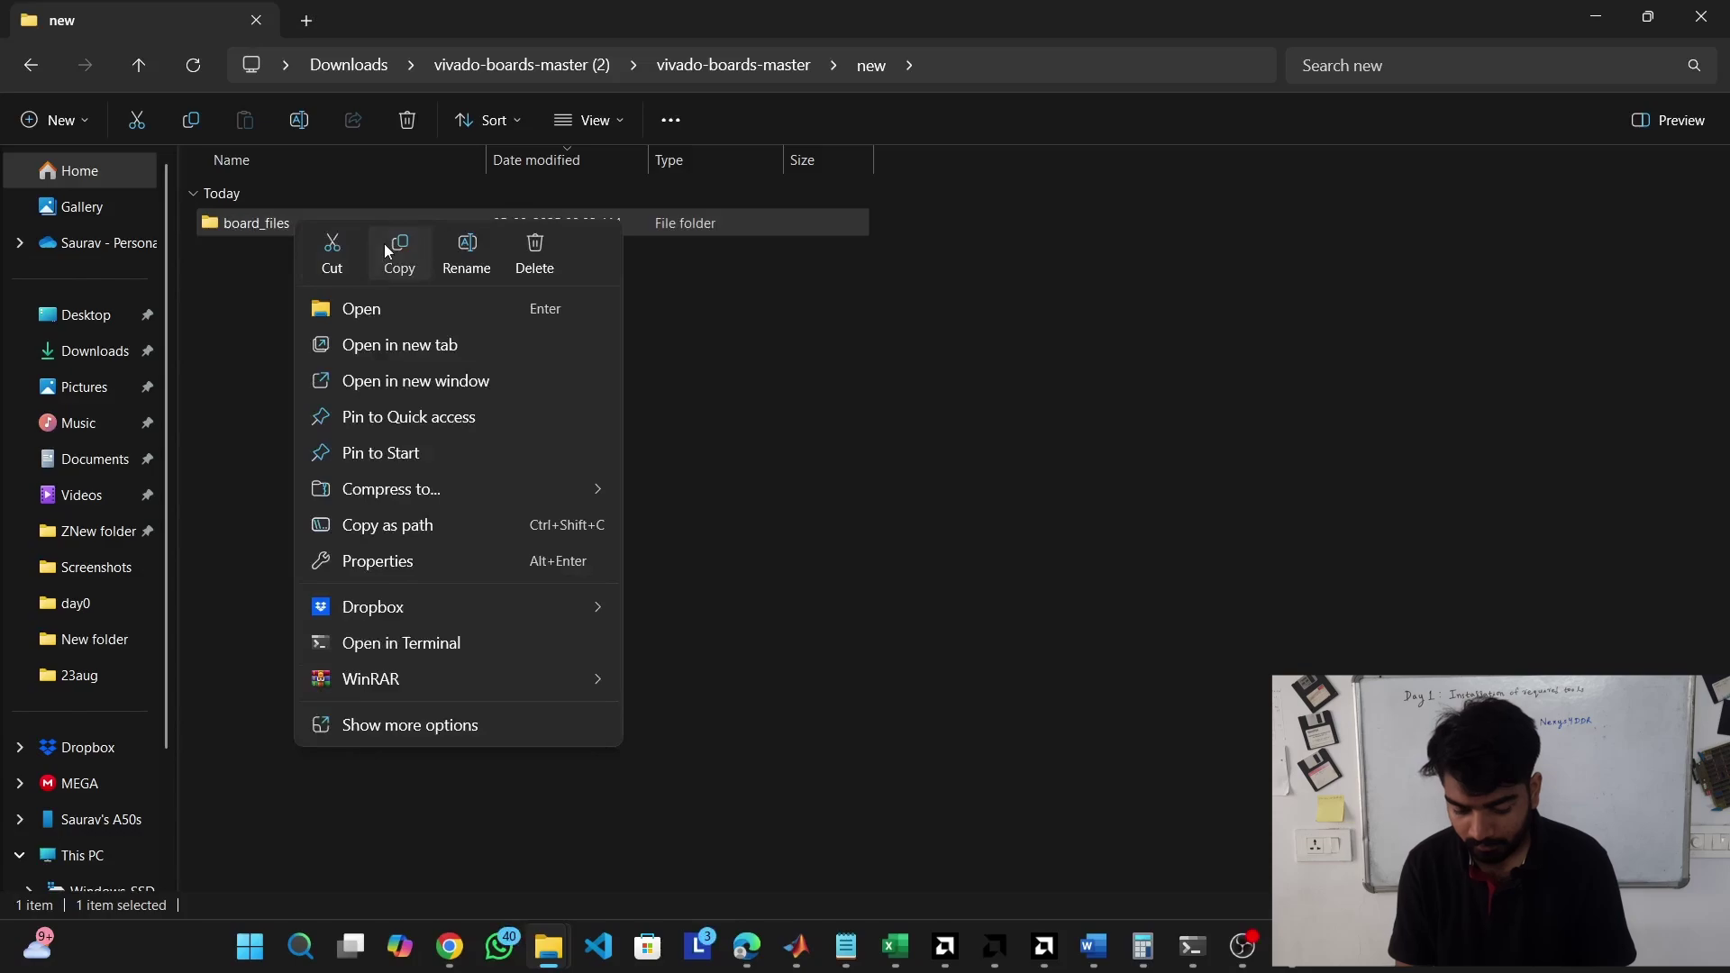
left_click(385, 245)
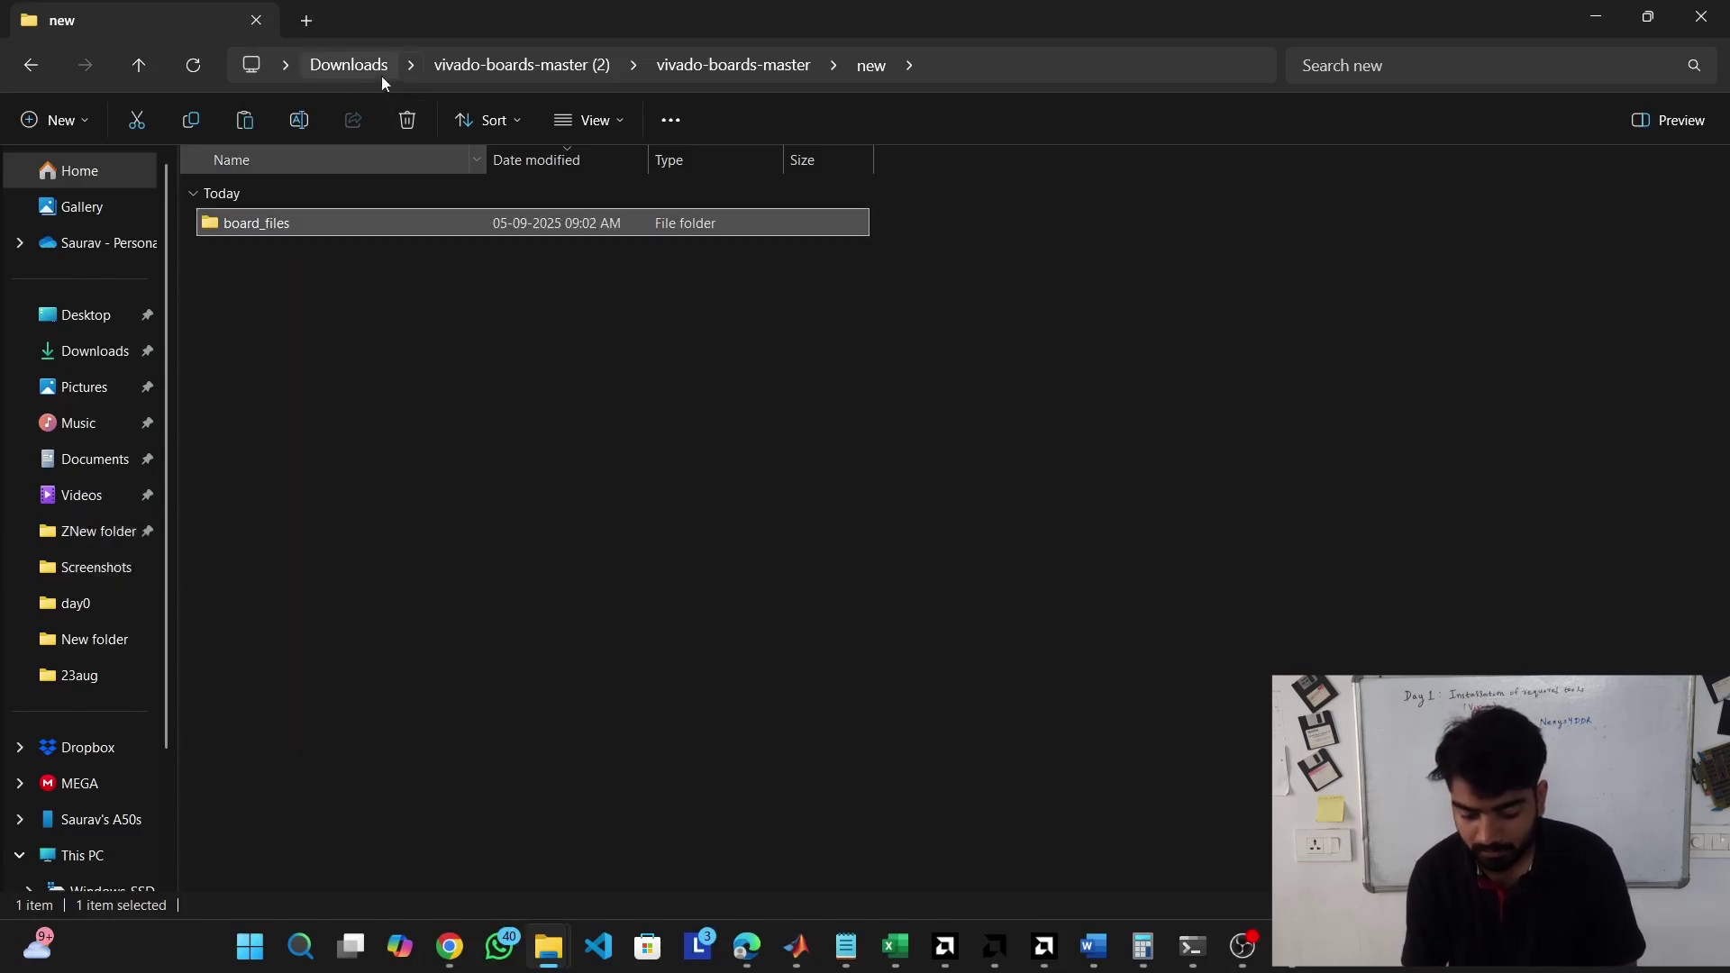
- Browse to C:\Xilinx\Vivado\2024.1\data\boards\board_files, examine the installed board folders, and close File Explorer
left_click(80, 855)
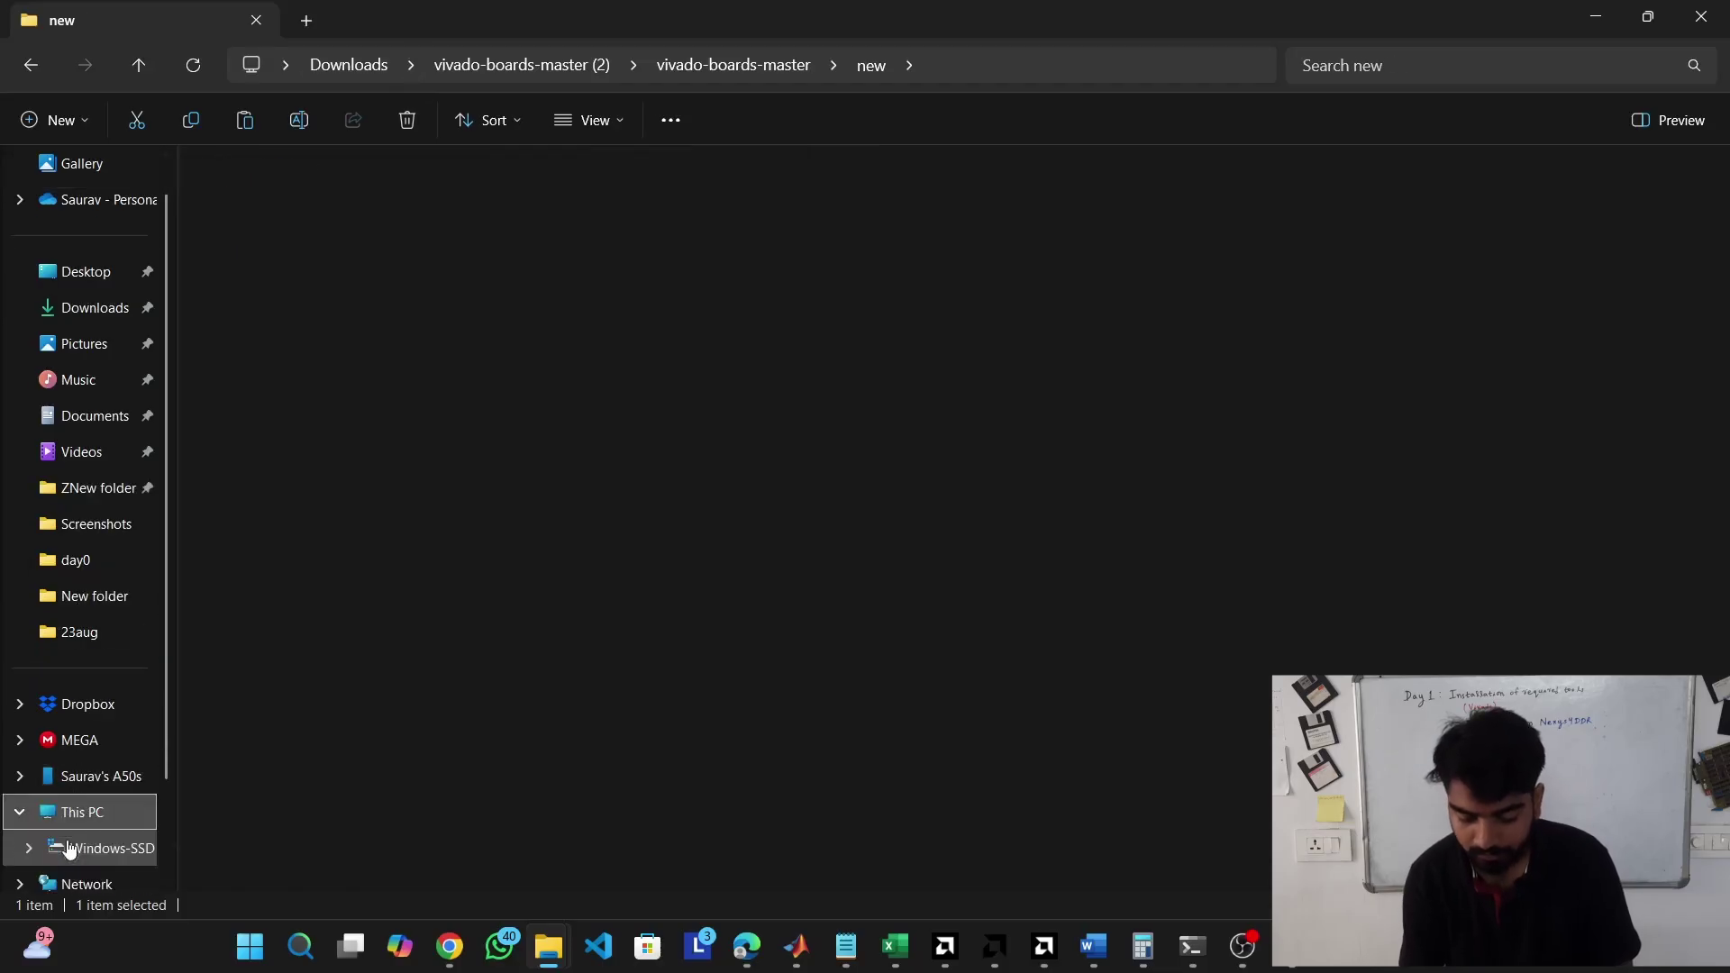
double_click(330, 235)
scroll(424, 634, "down", 7)
double_click(290, 548)
left_click(322, 393)
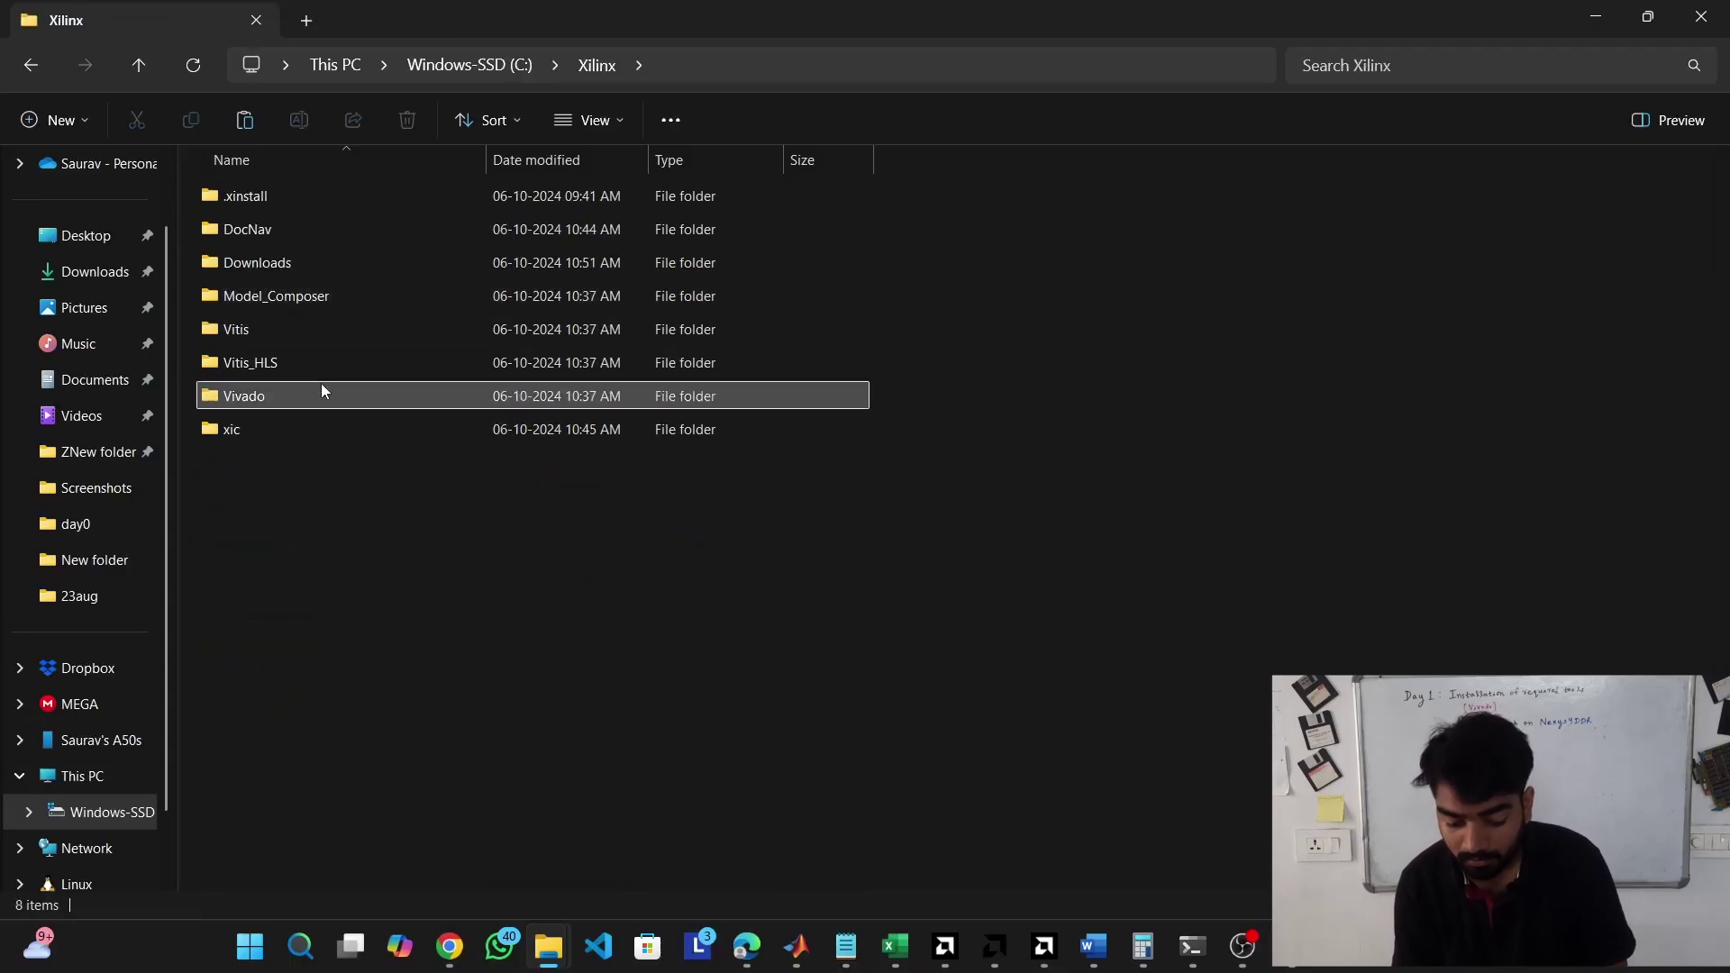
double_click(323, 391)
left_click(279, 197)
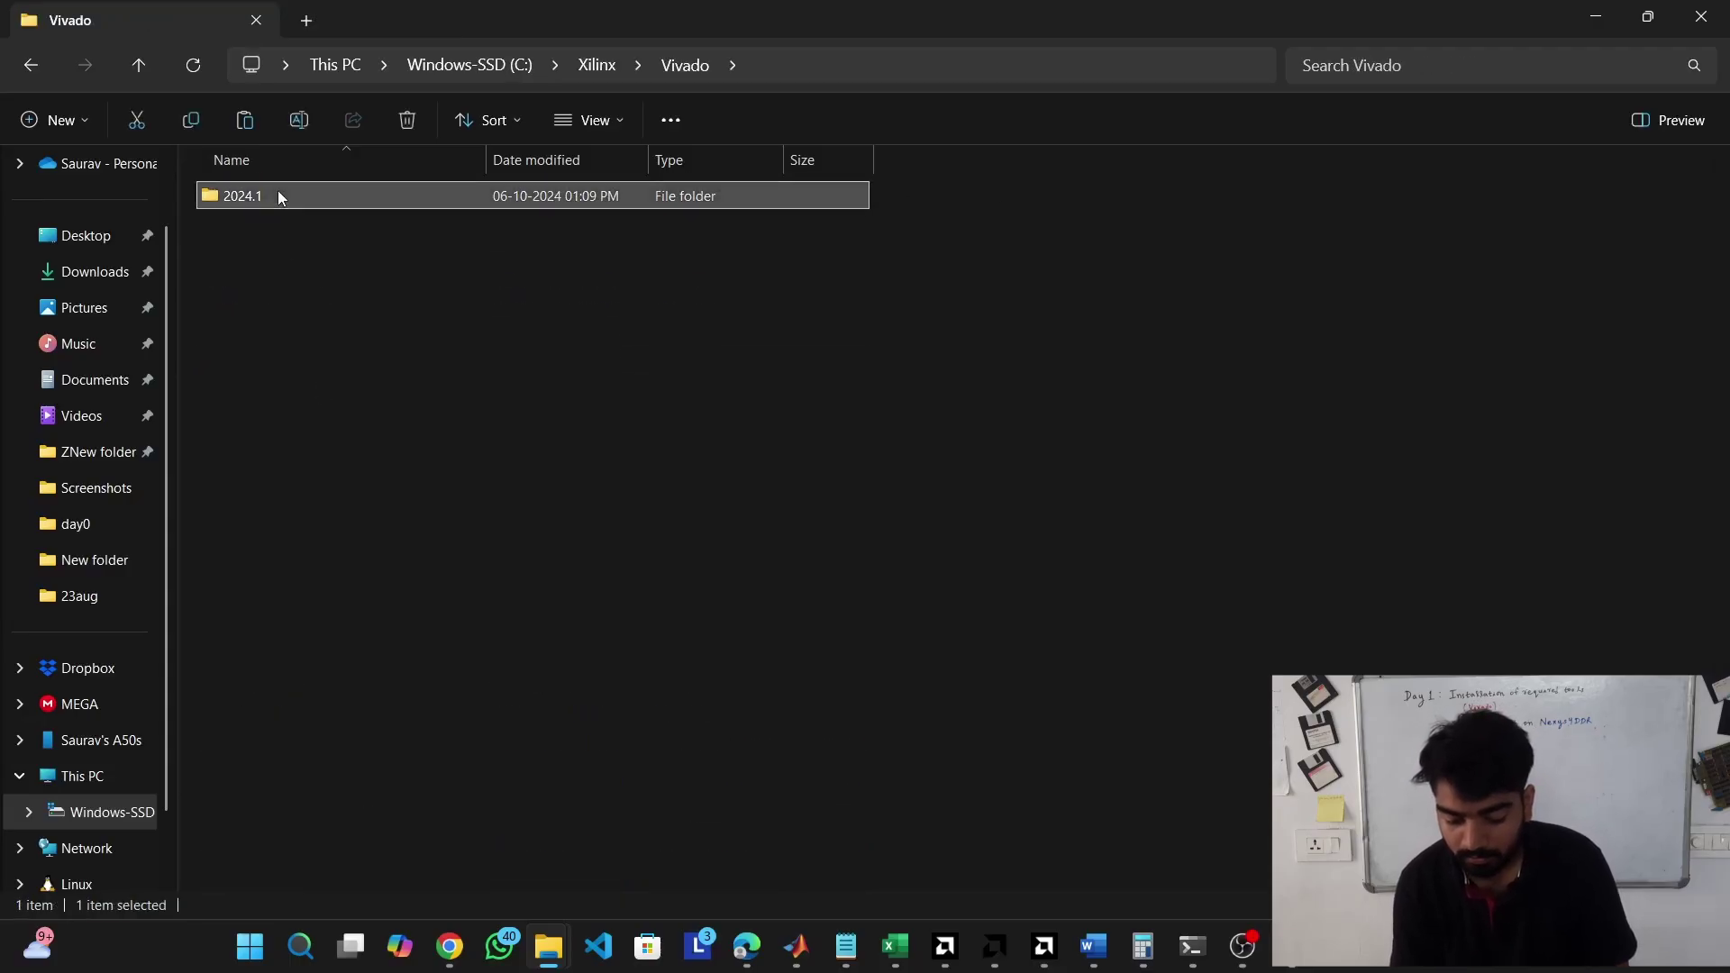
double_click(278, 196)
left_click(277, 235)
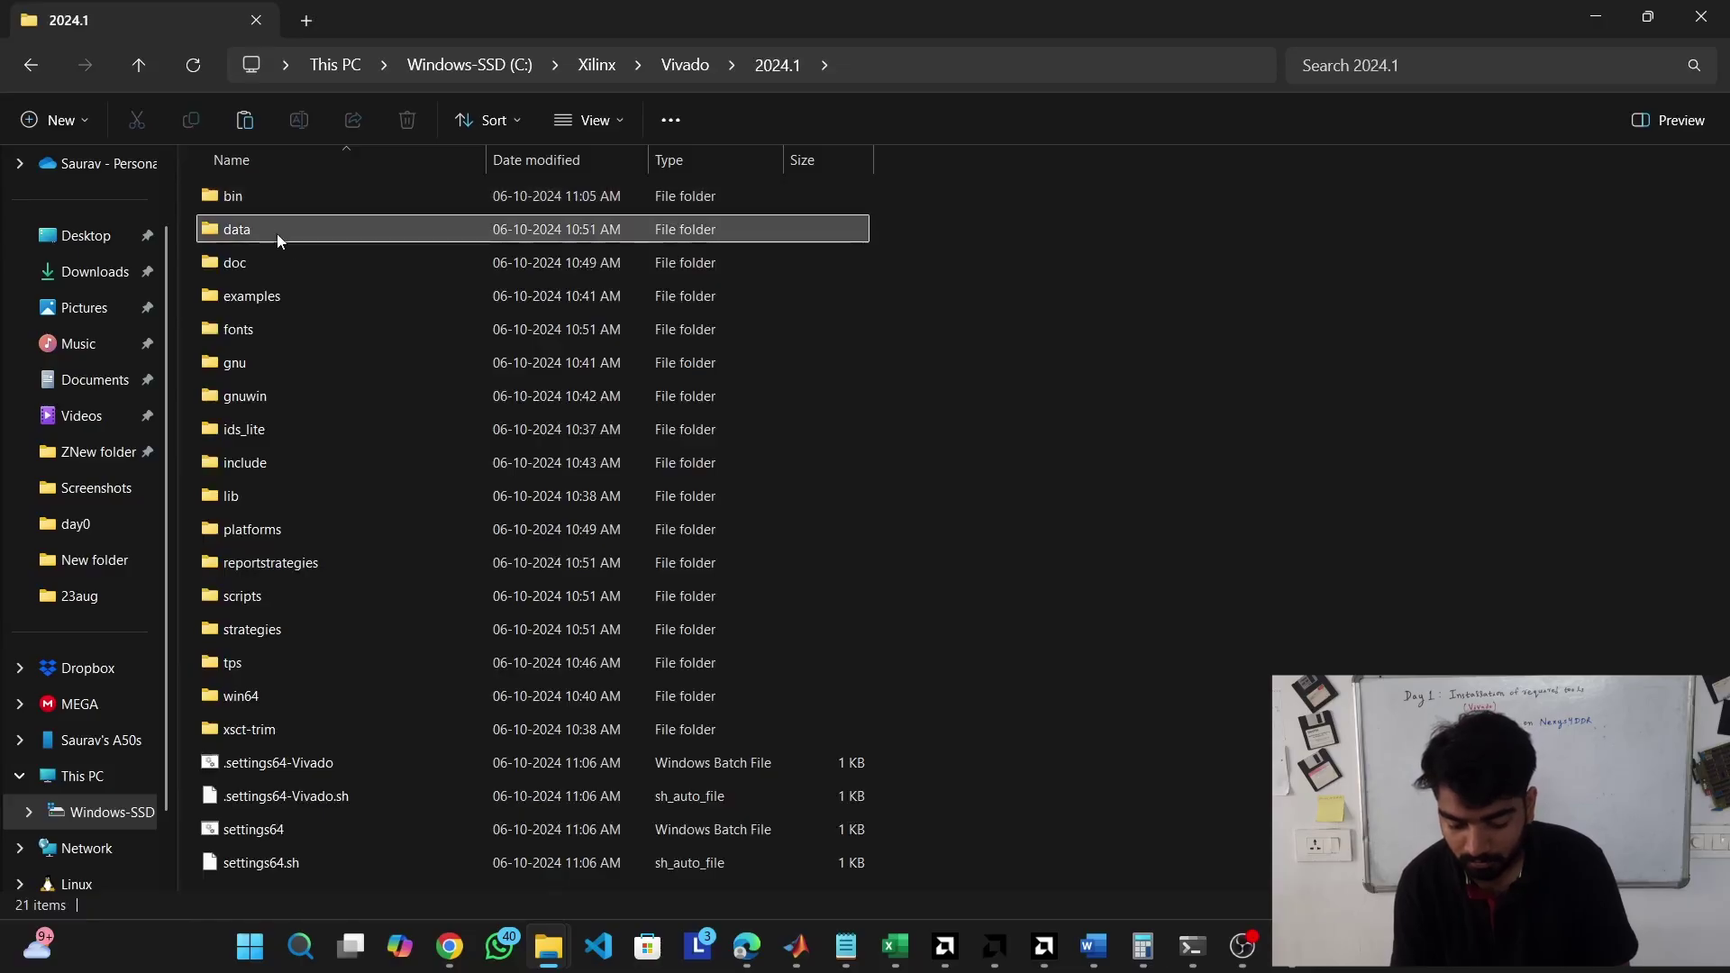
double_click(277, 234)
left_click(296, 292)
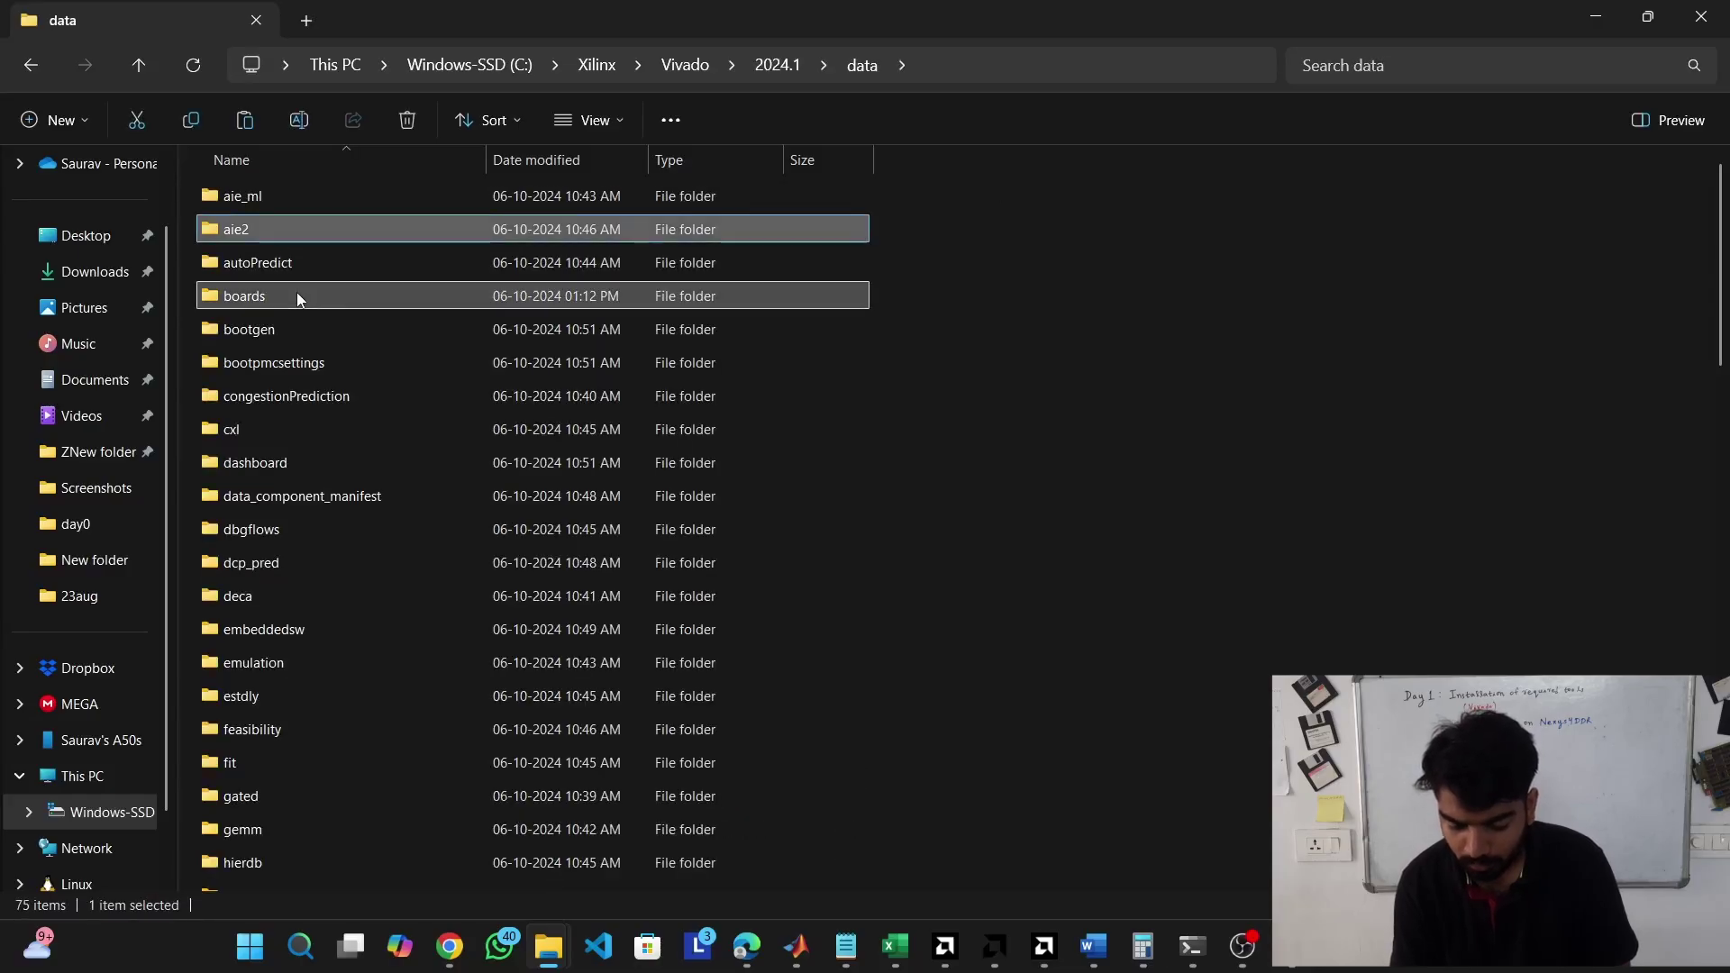
double_click(295, 292)
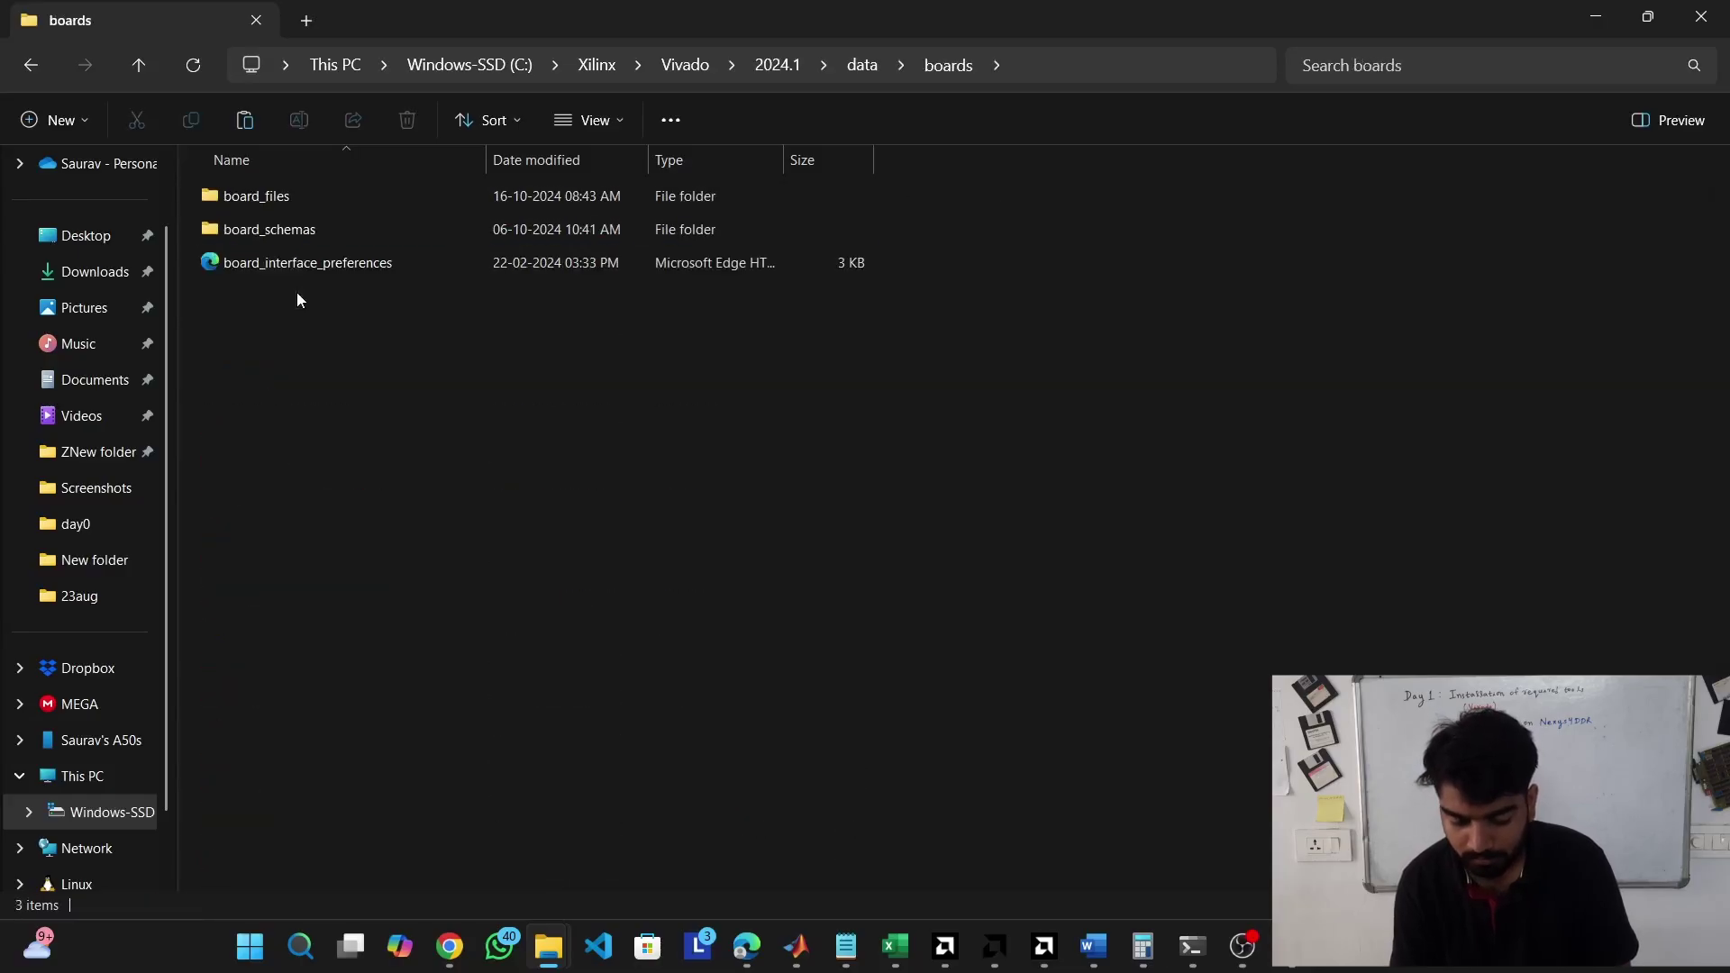
double_click(285, 198)
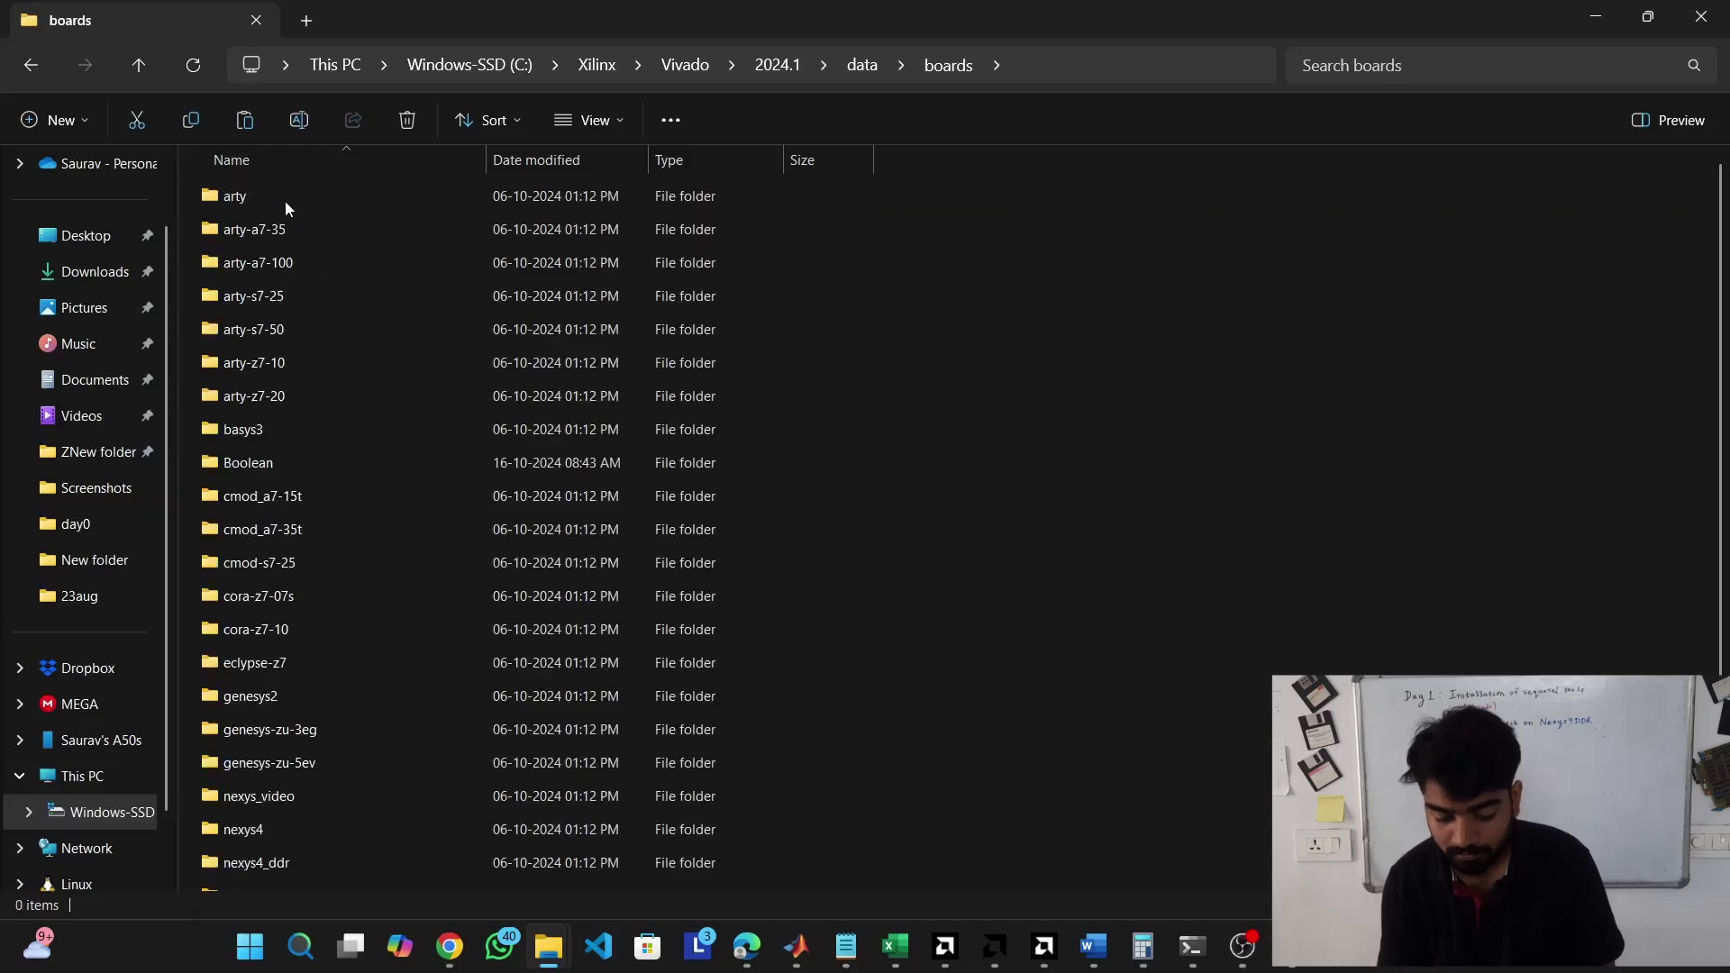
left_click(1701, 16)
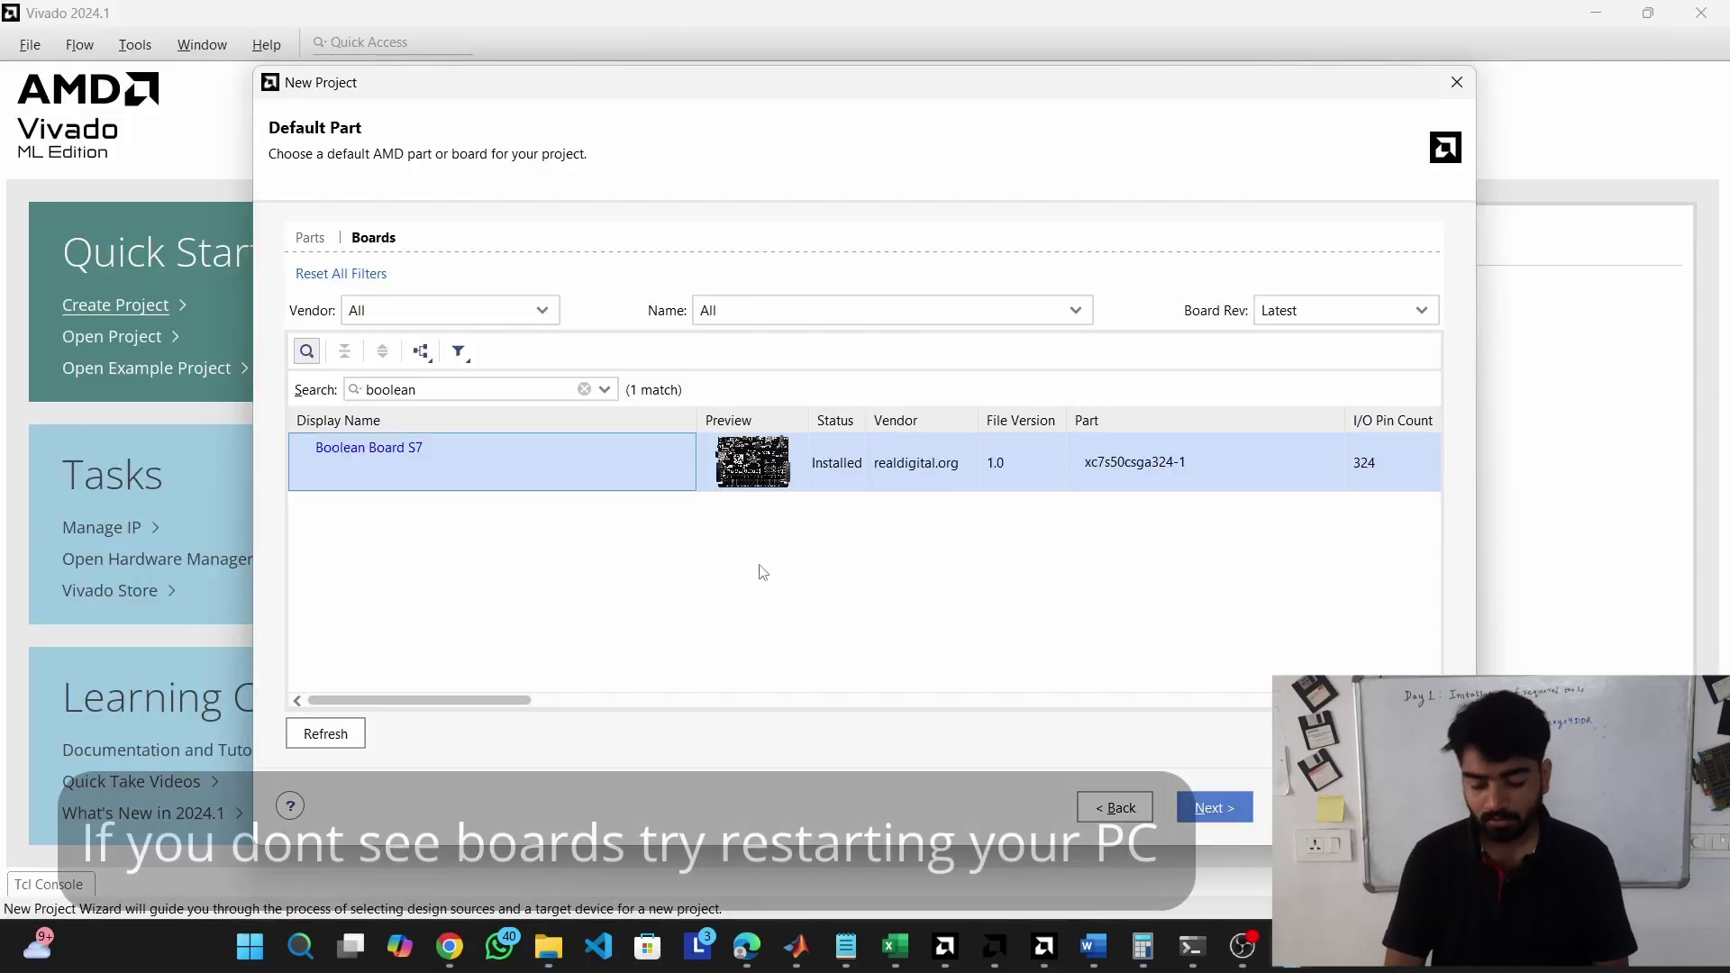
- In Vivado, filter the boards by nexys, select Nexys4 DDR as the default board, and create the project
left_click(584, 389)
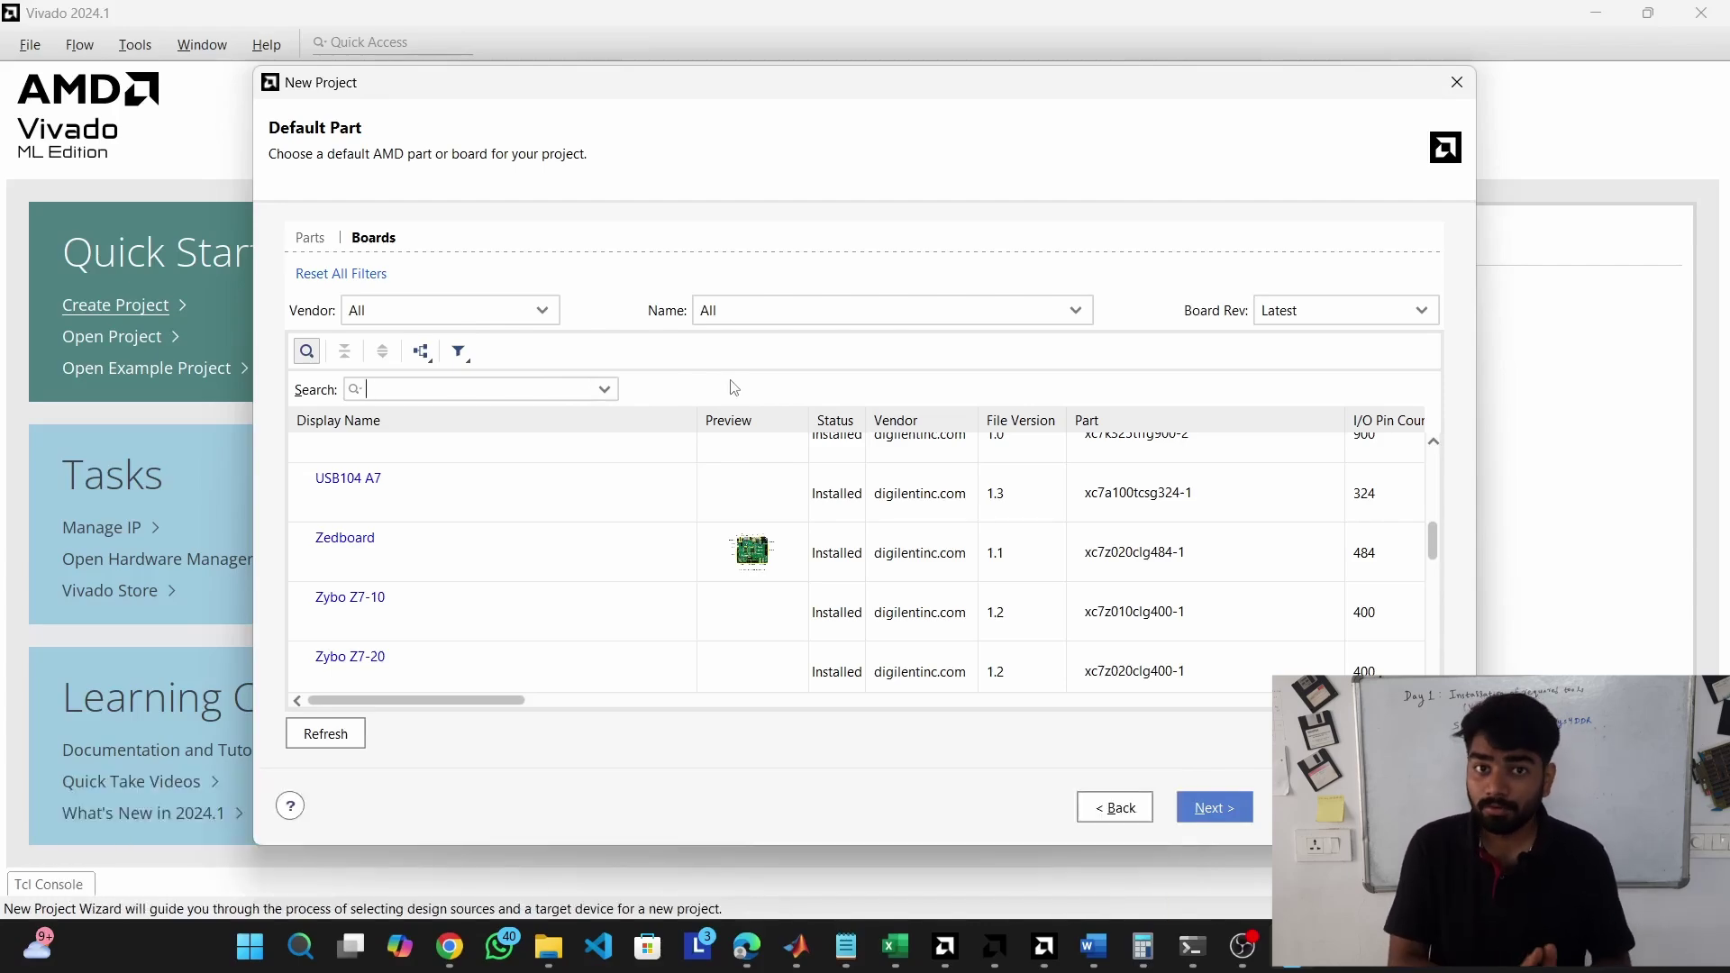
type("nexy")
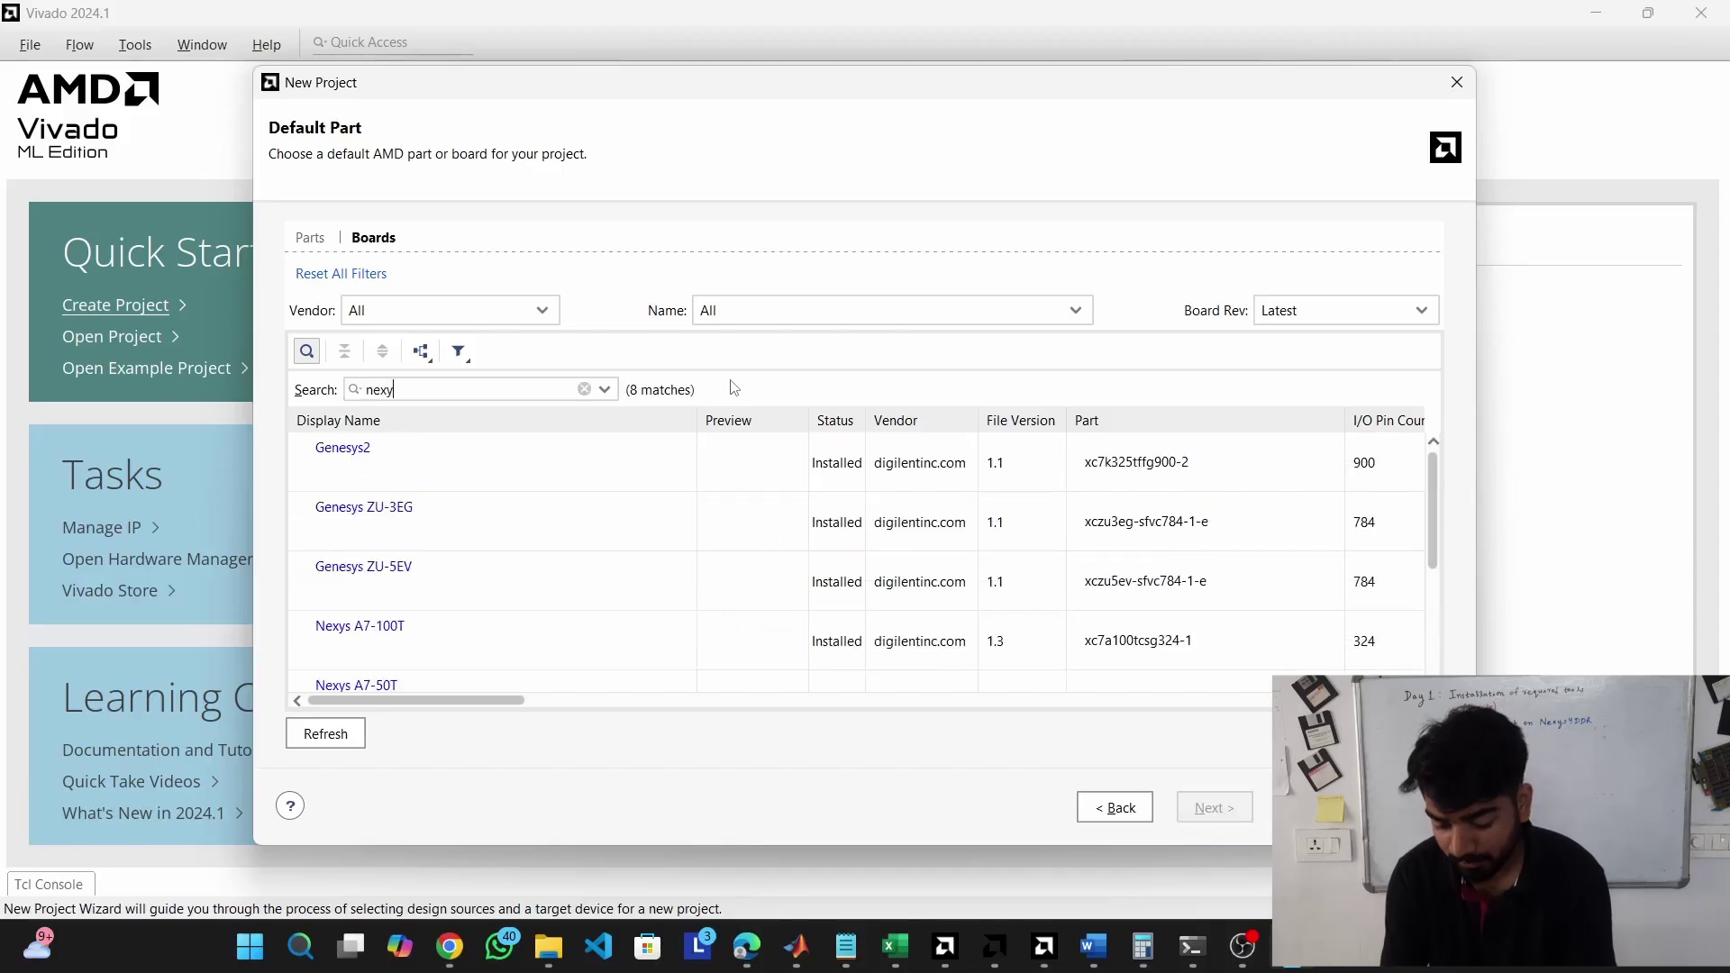
type("s")
left_click(492, 641)
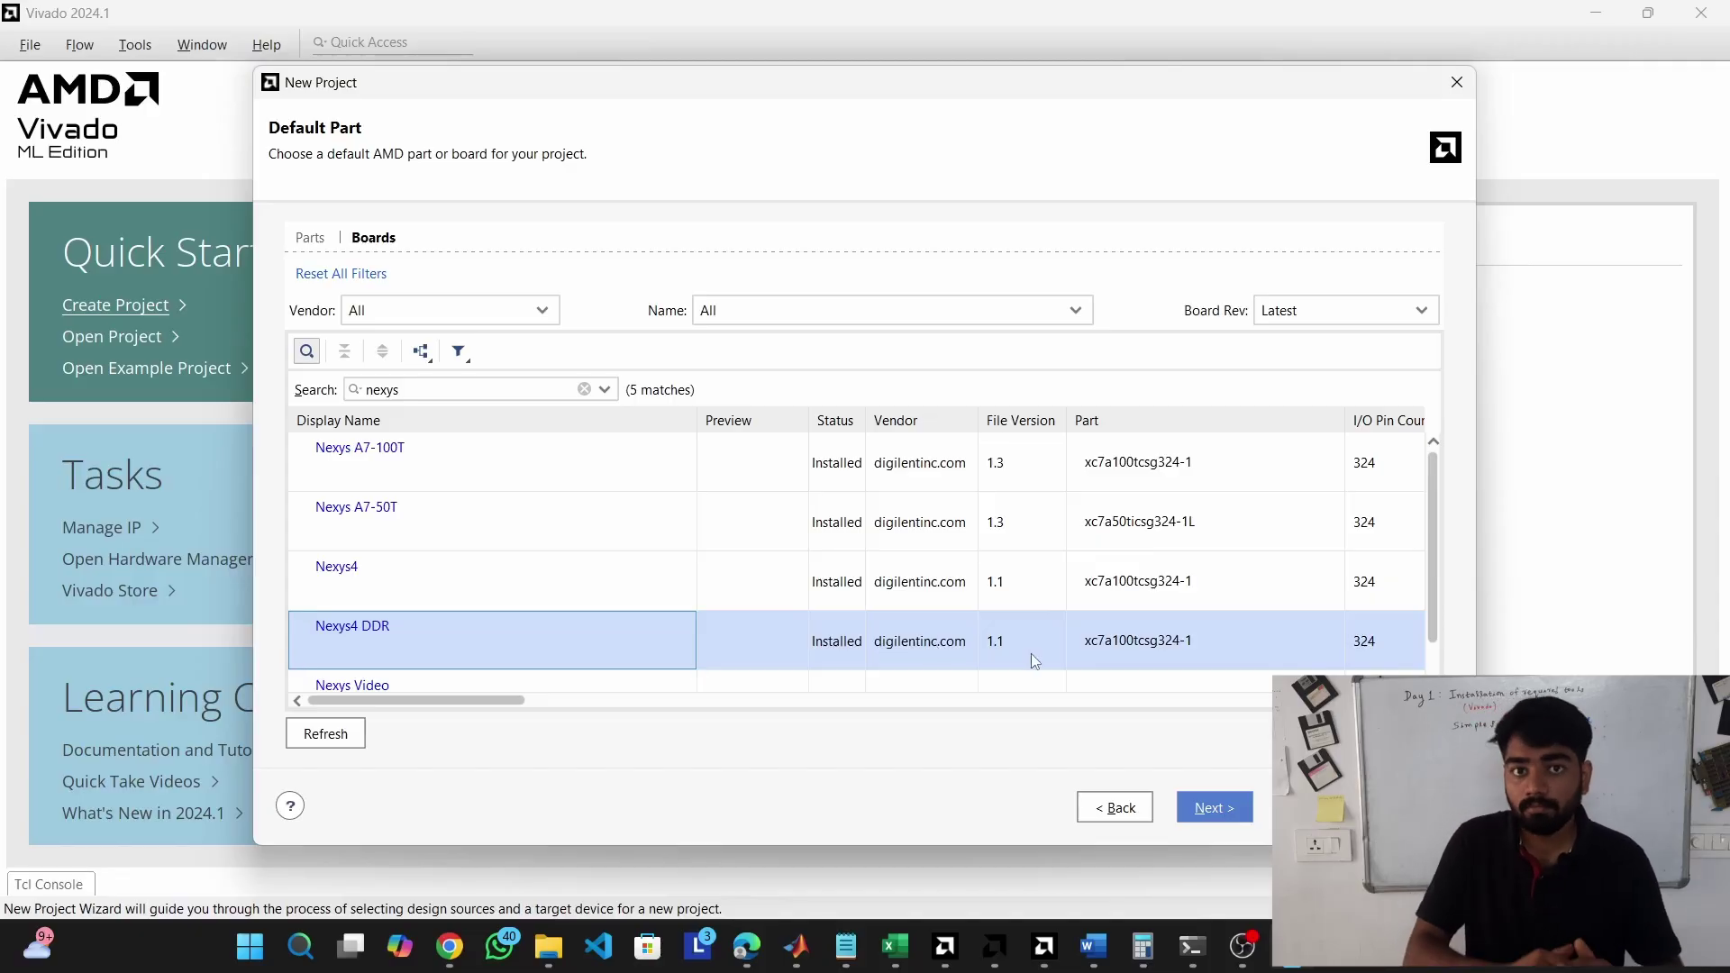
left_click(1216, 805)
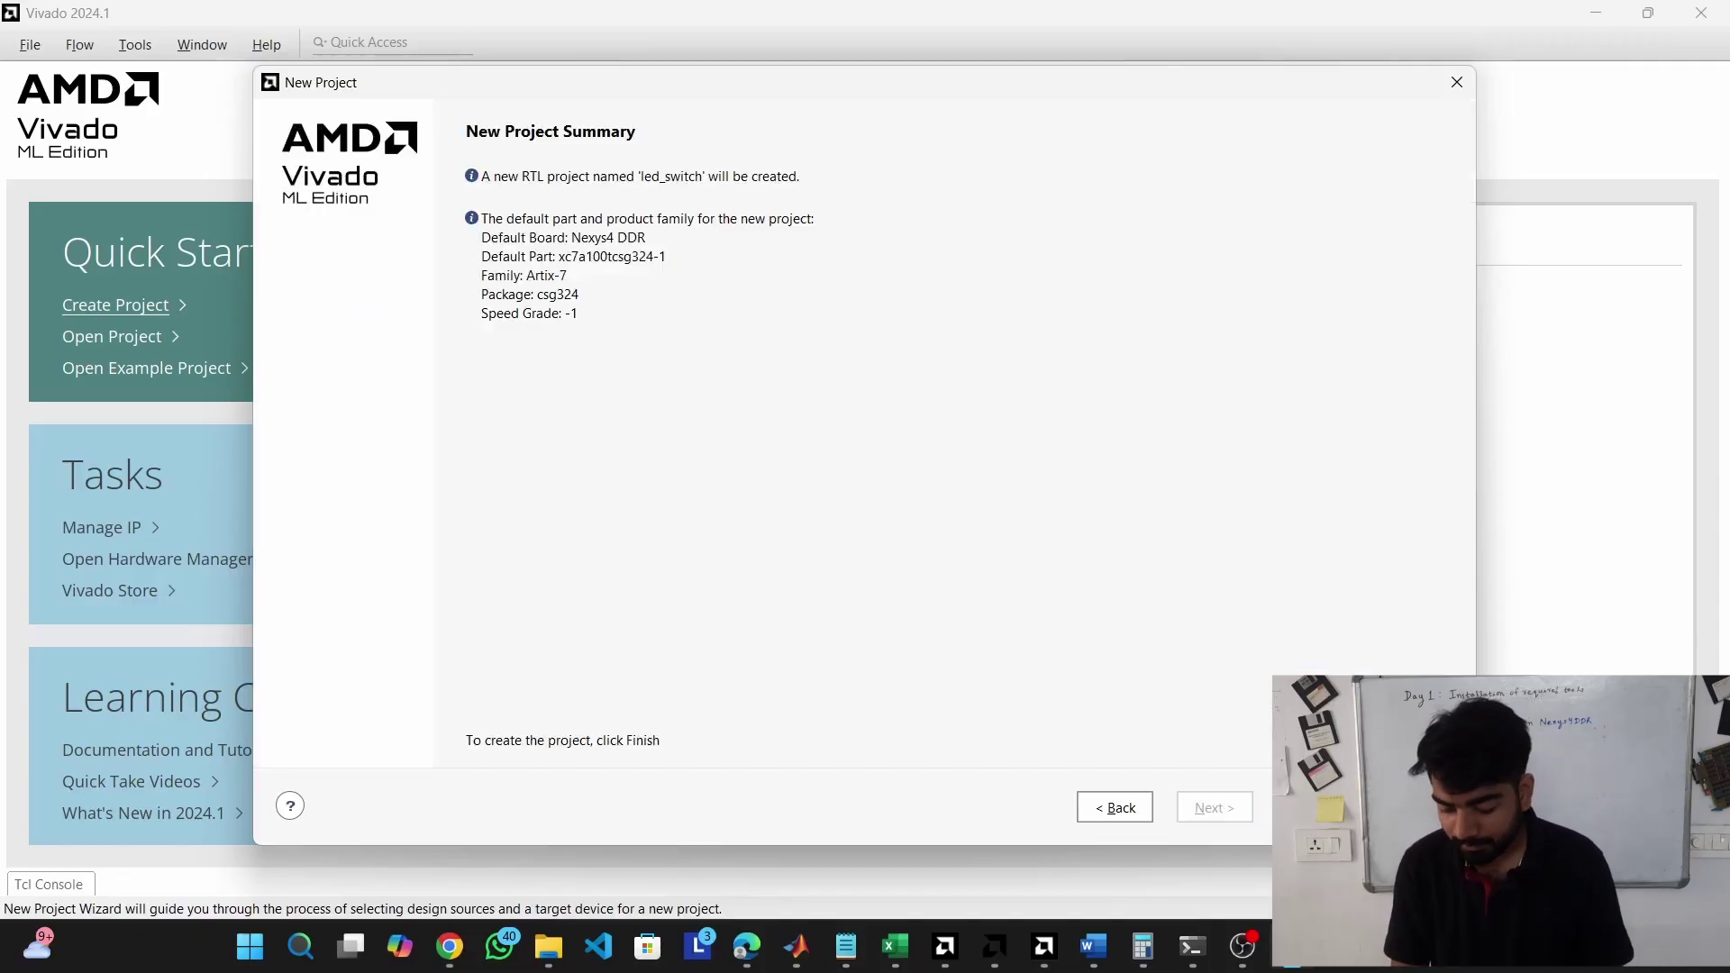
key("Return")
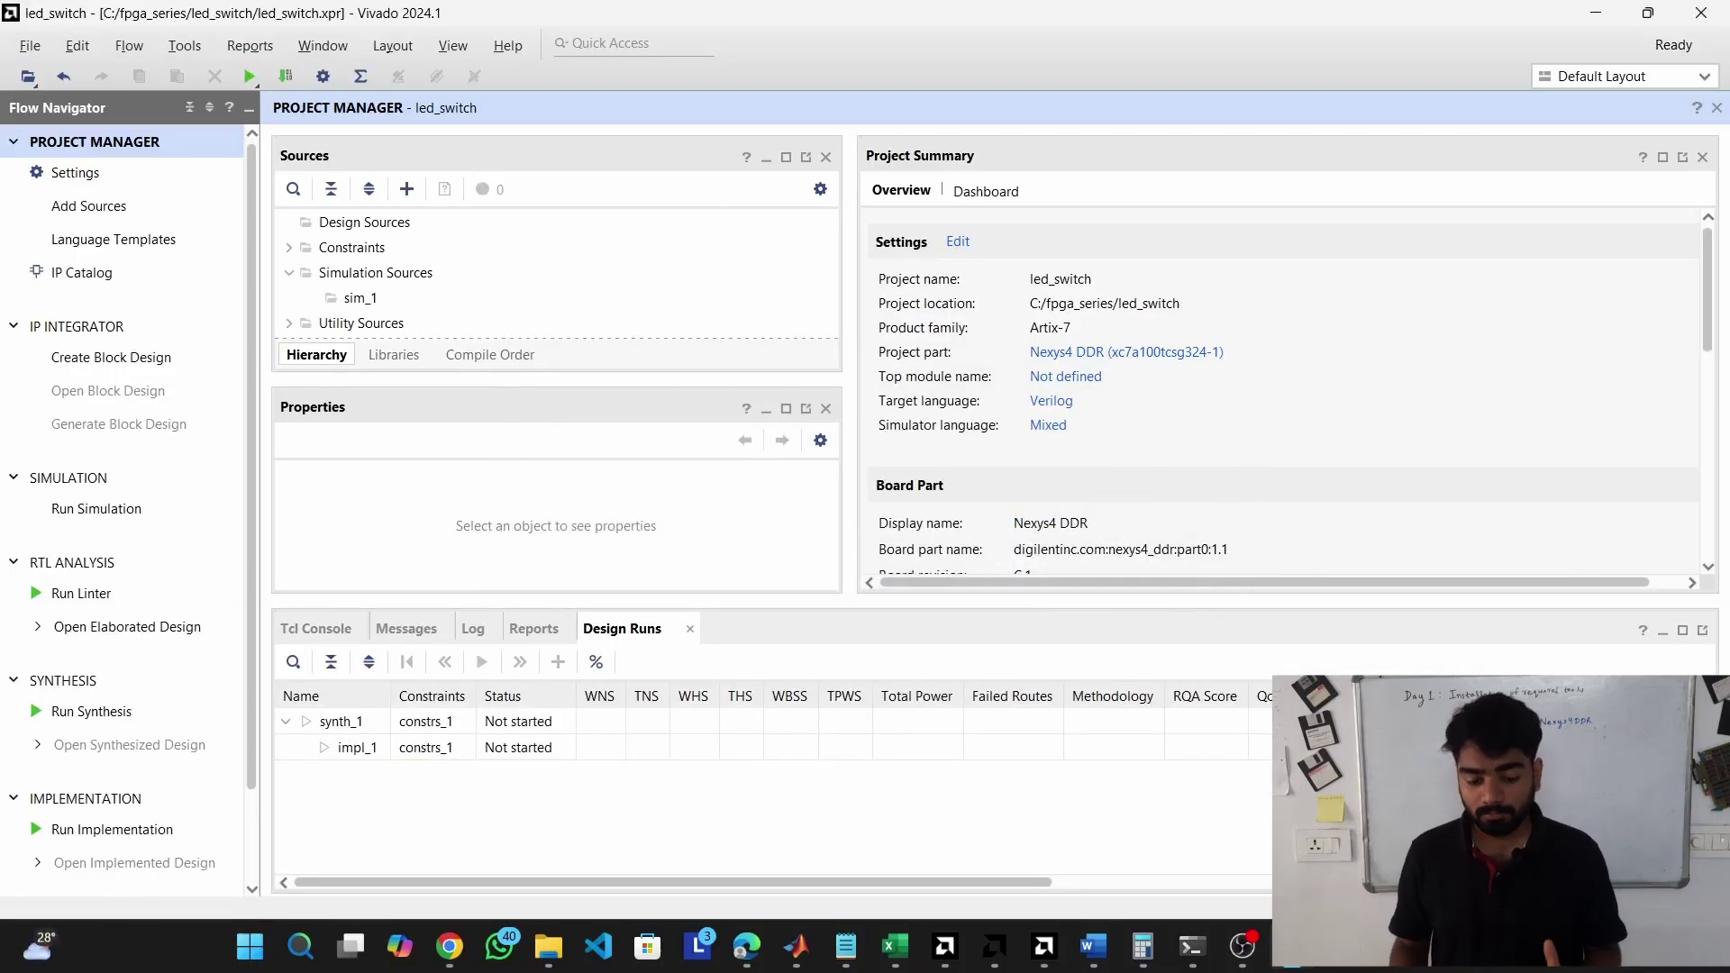
- Create a Verilog design source named switch_led, local to the project, and accept its module definition without any I/O ports
left_click(406, 190)
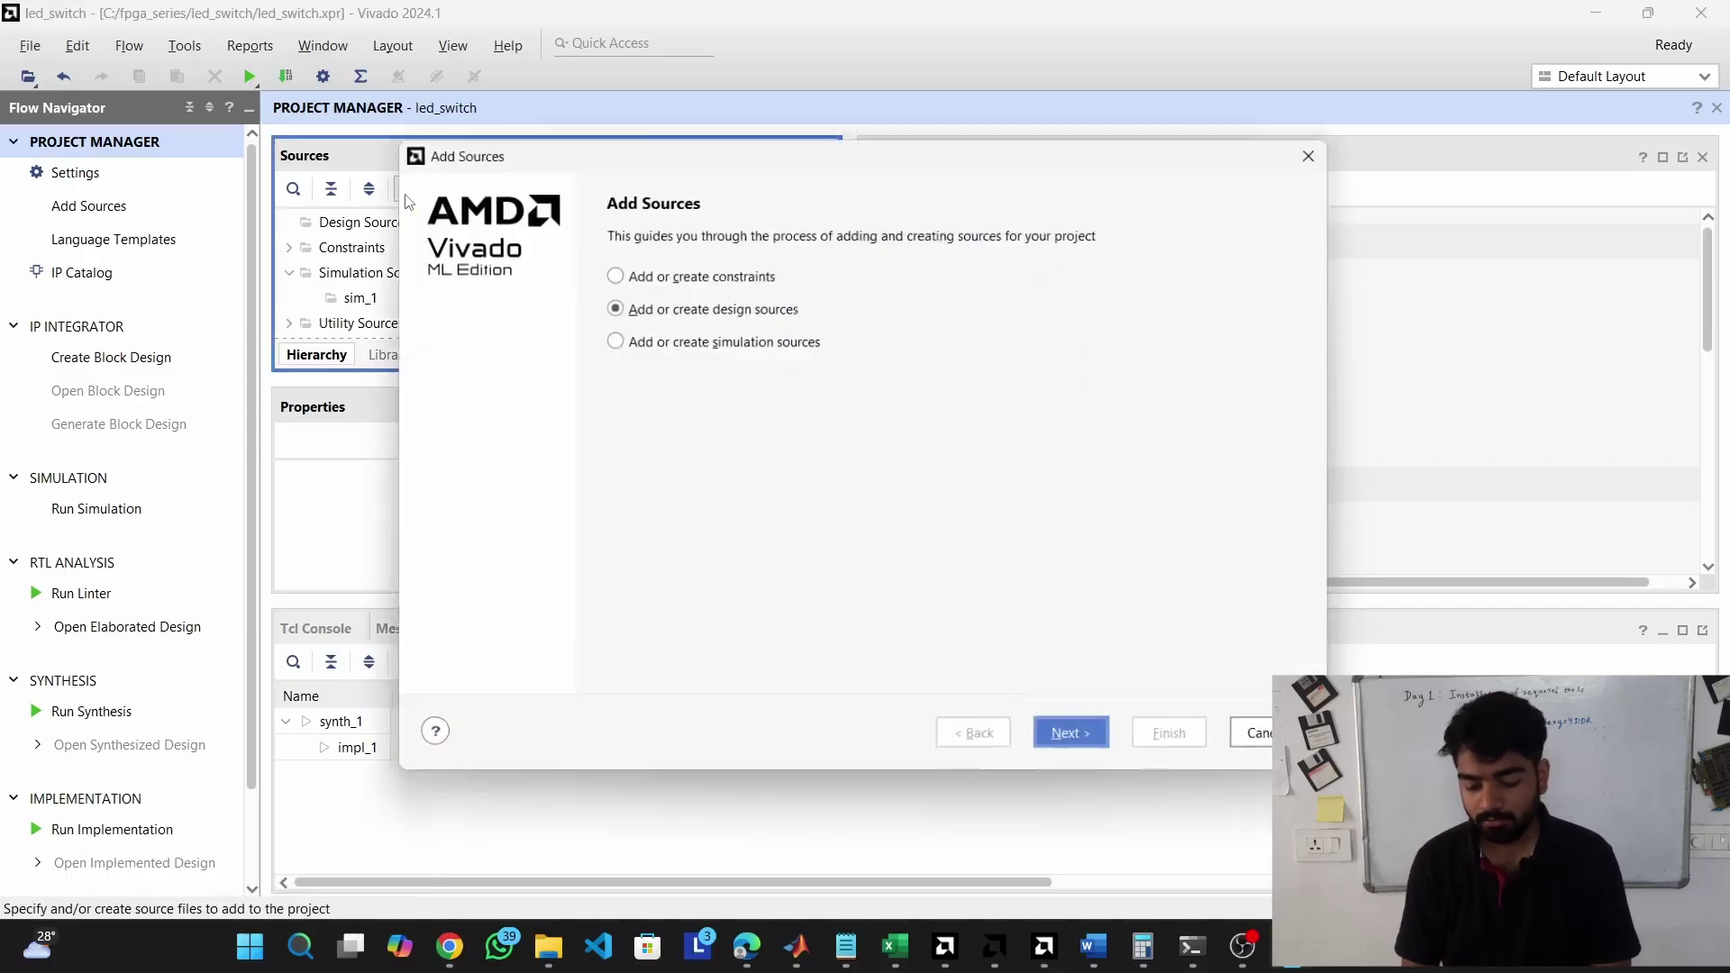
left_click(1076, 739)
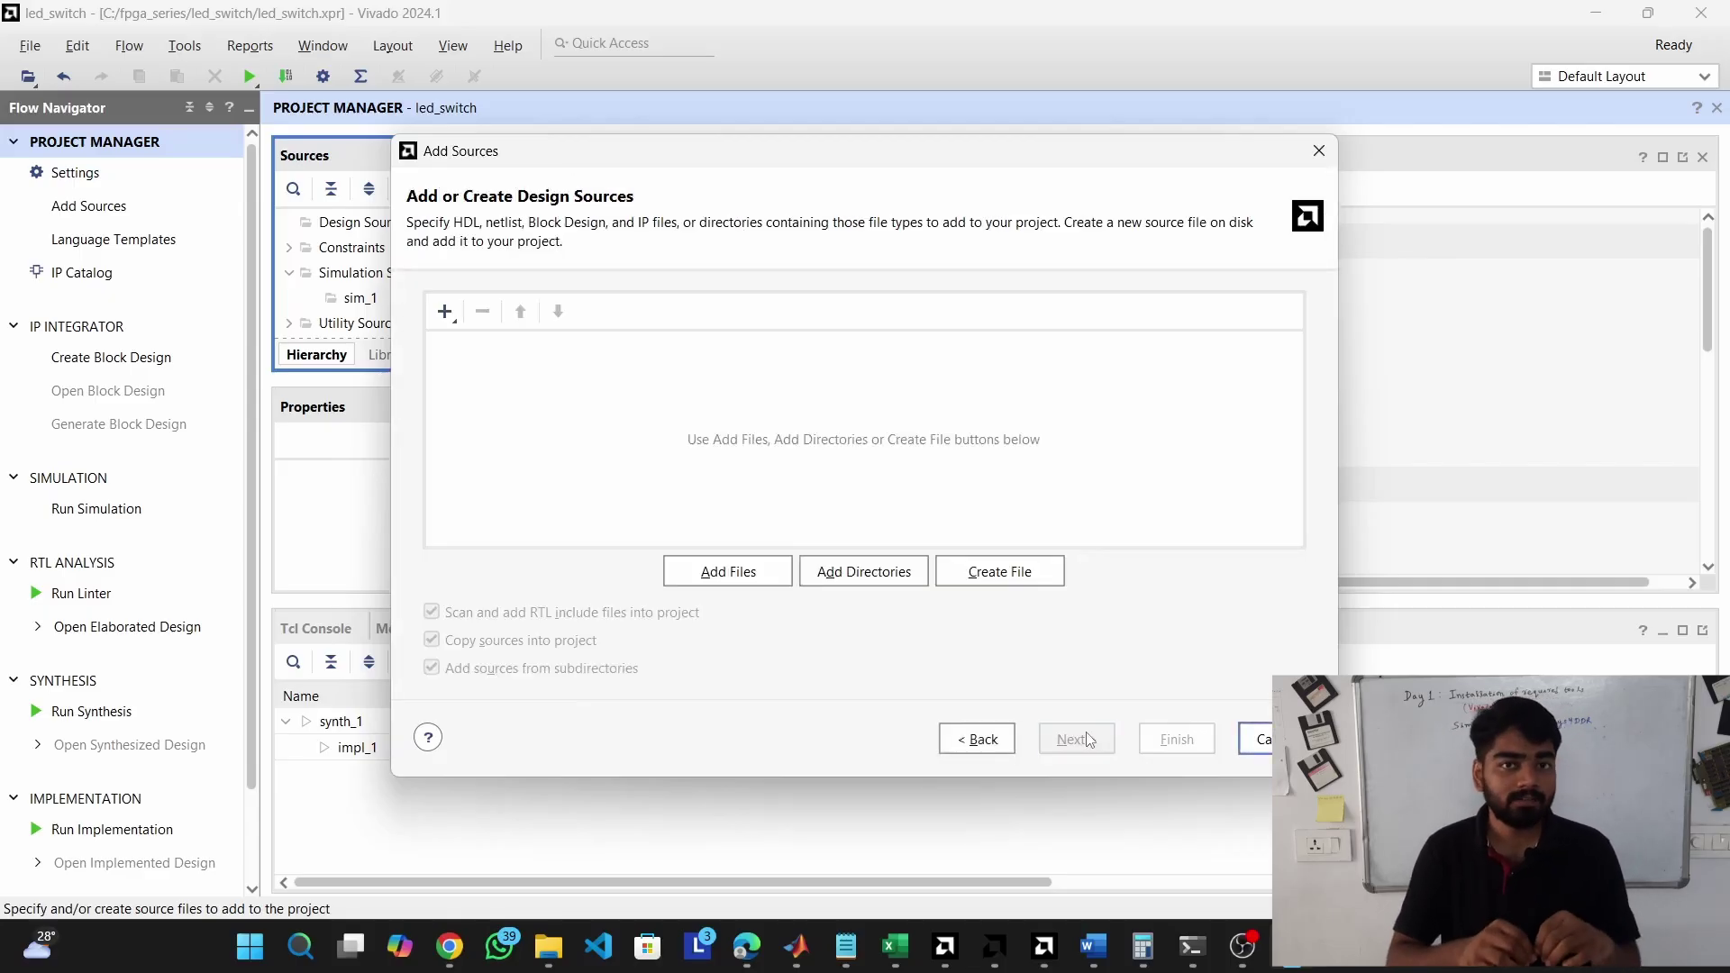
left_click(993, 577)
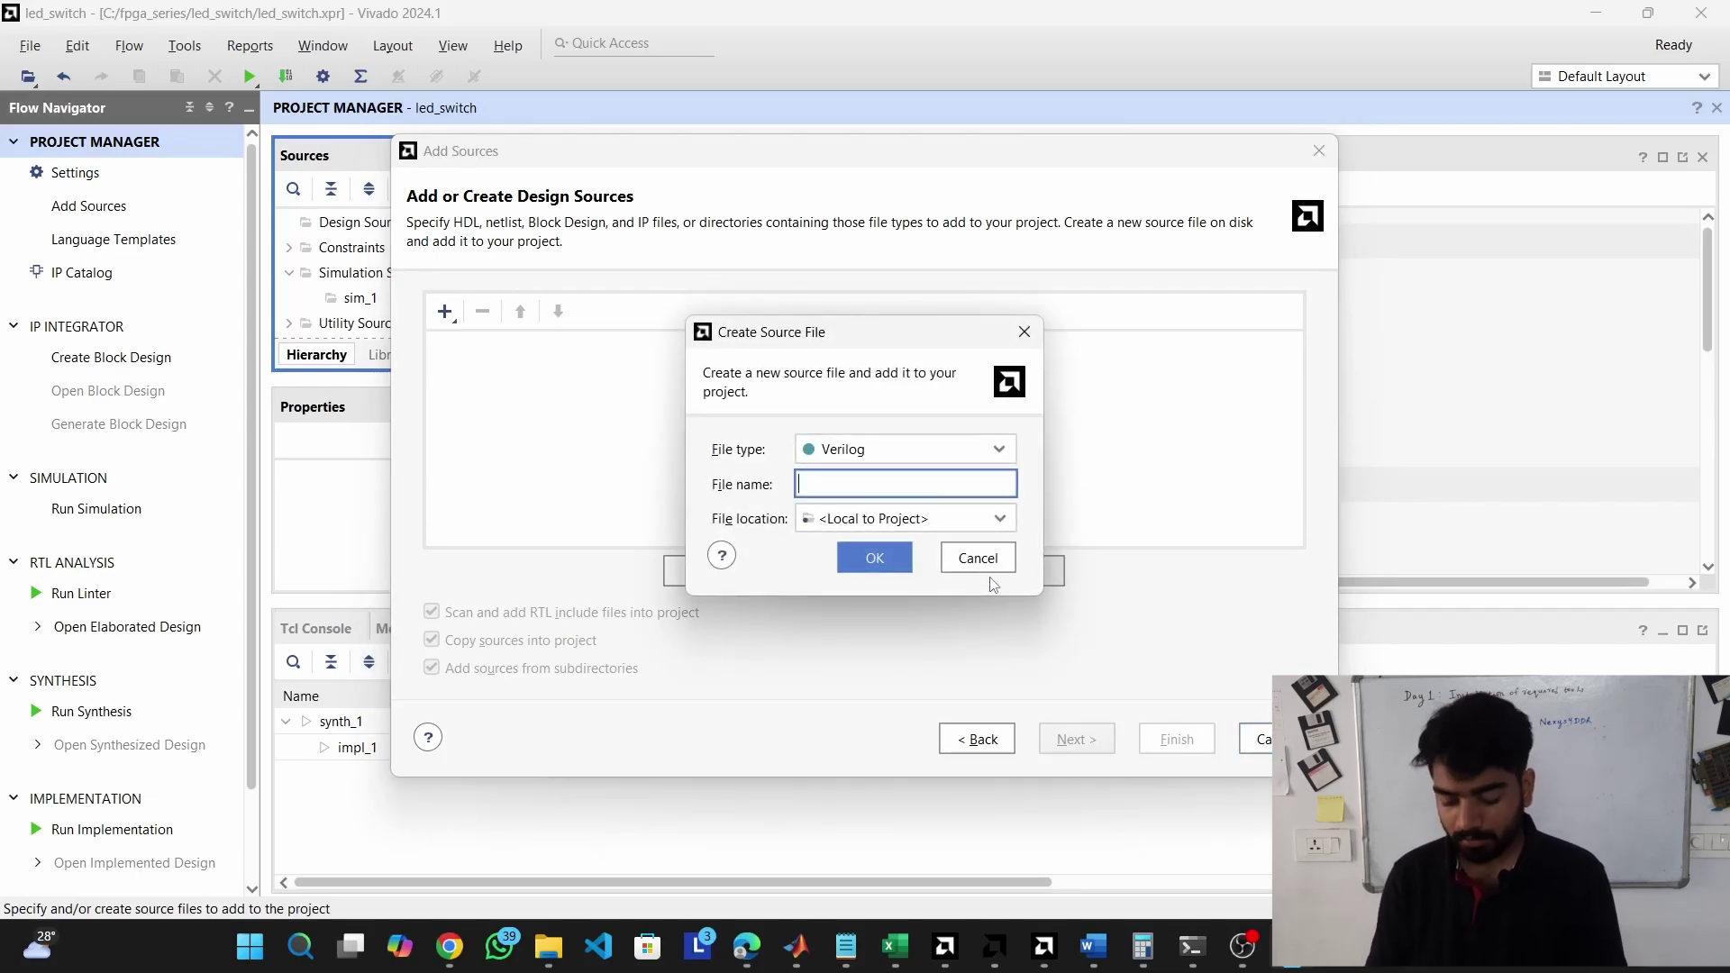
type("switch_led")
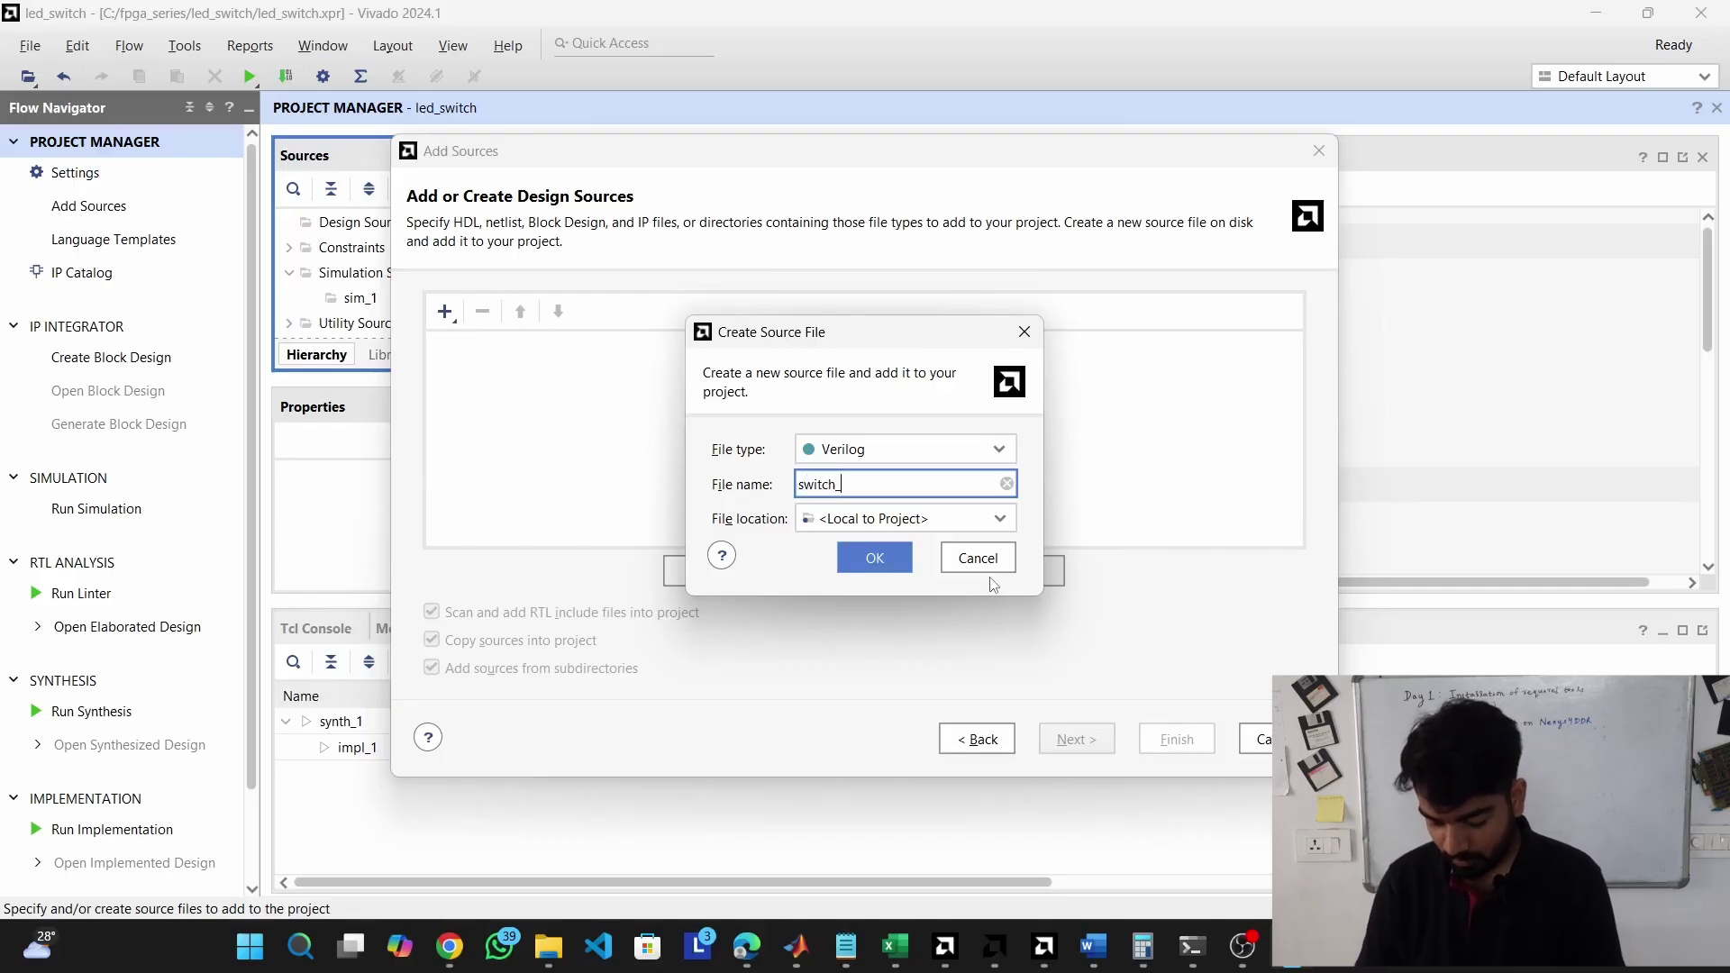
left_click(878, 558)
left_click(1173, 739)
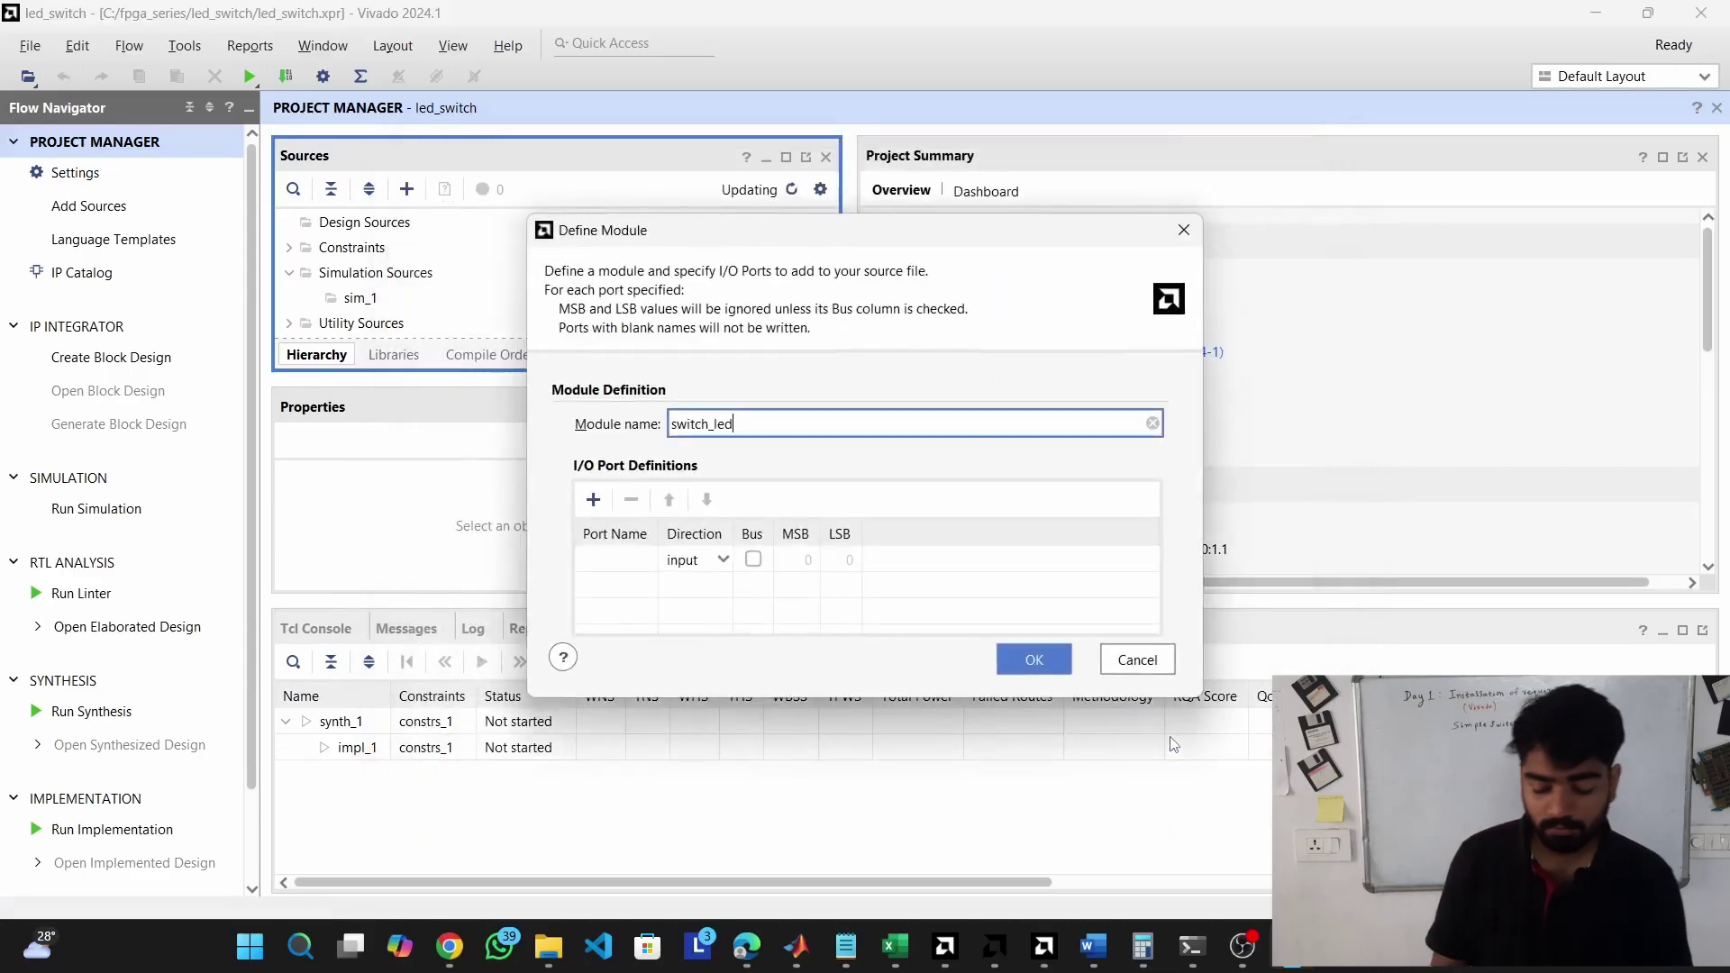
left_click(1034, 658)
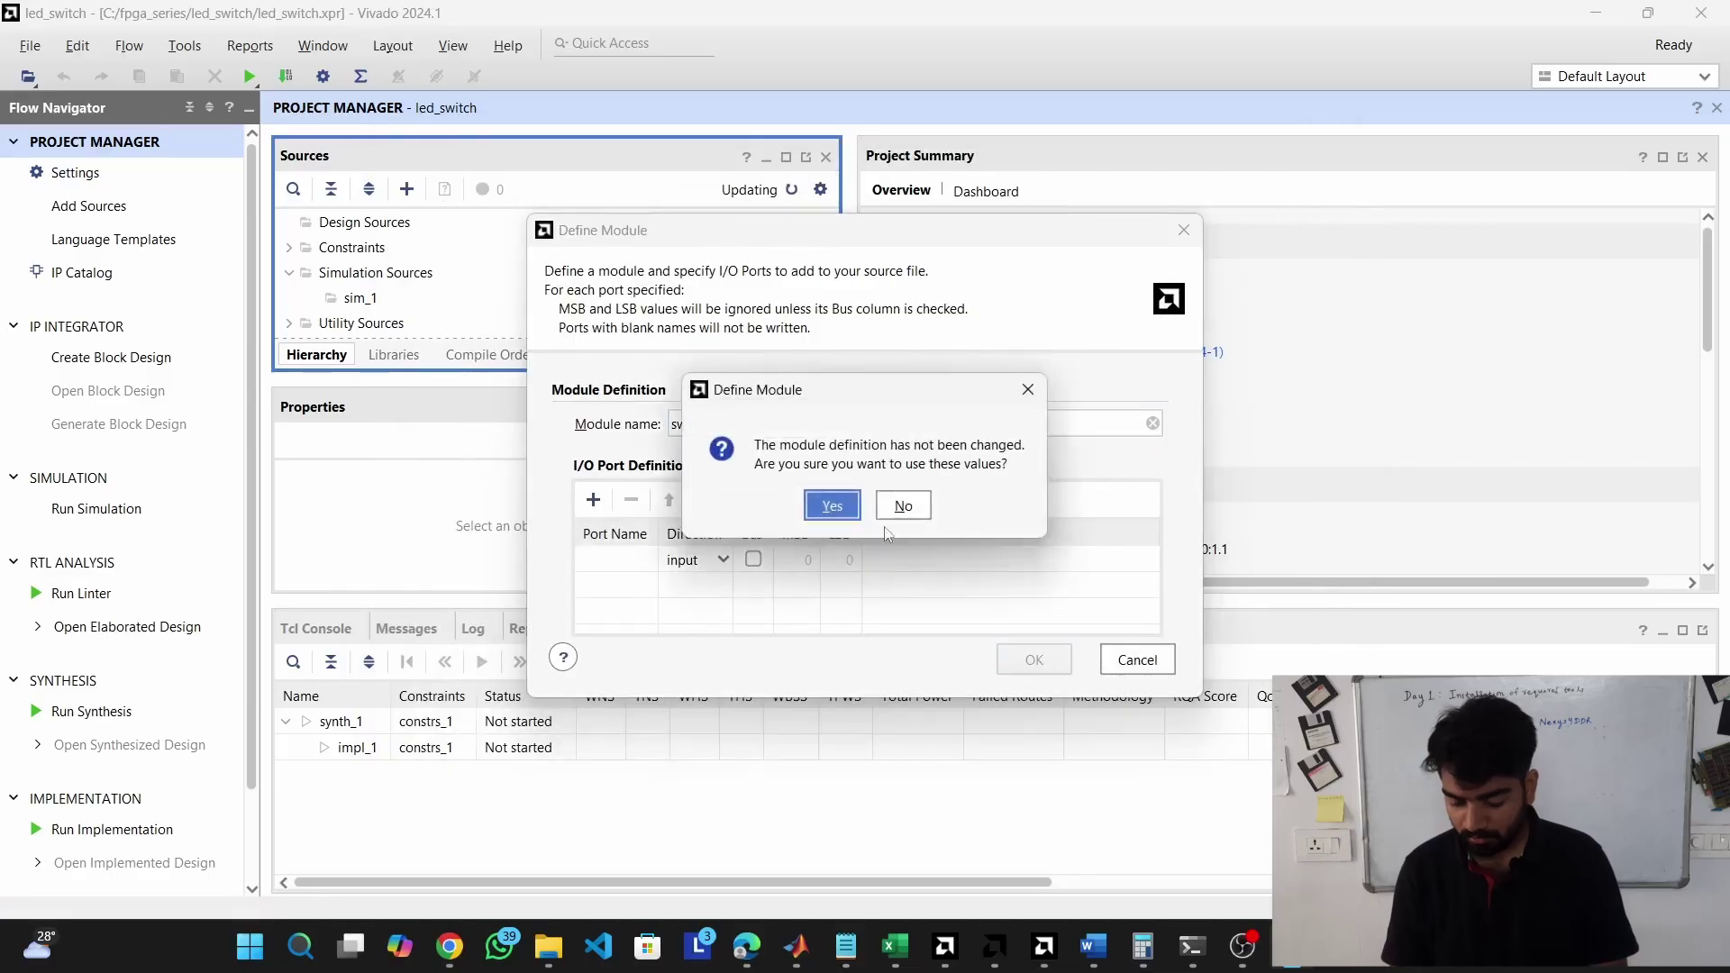
left_click(831, 505)
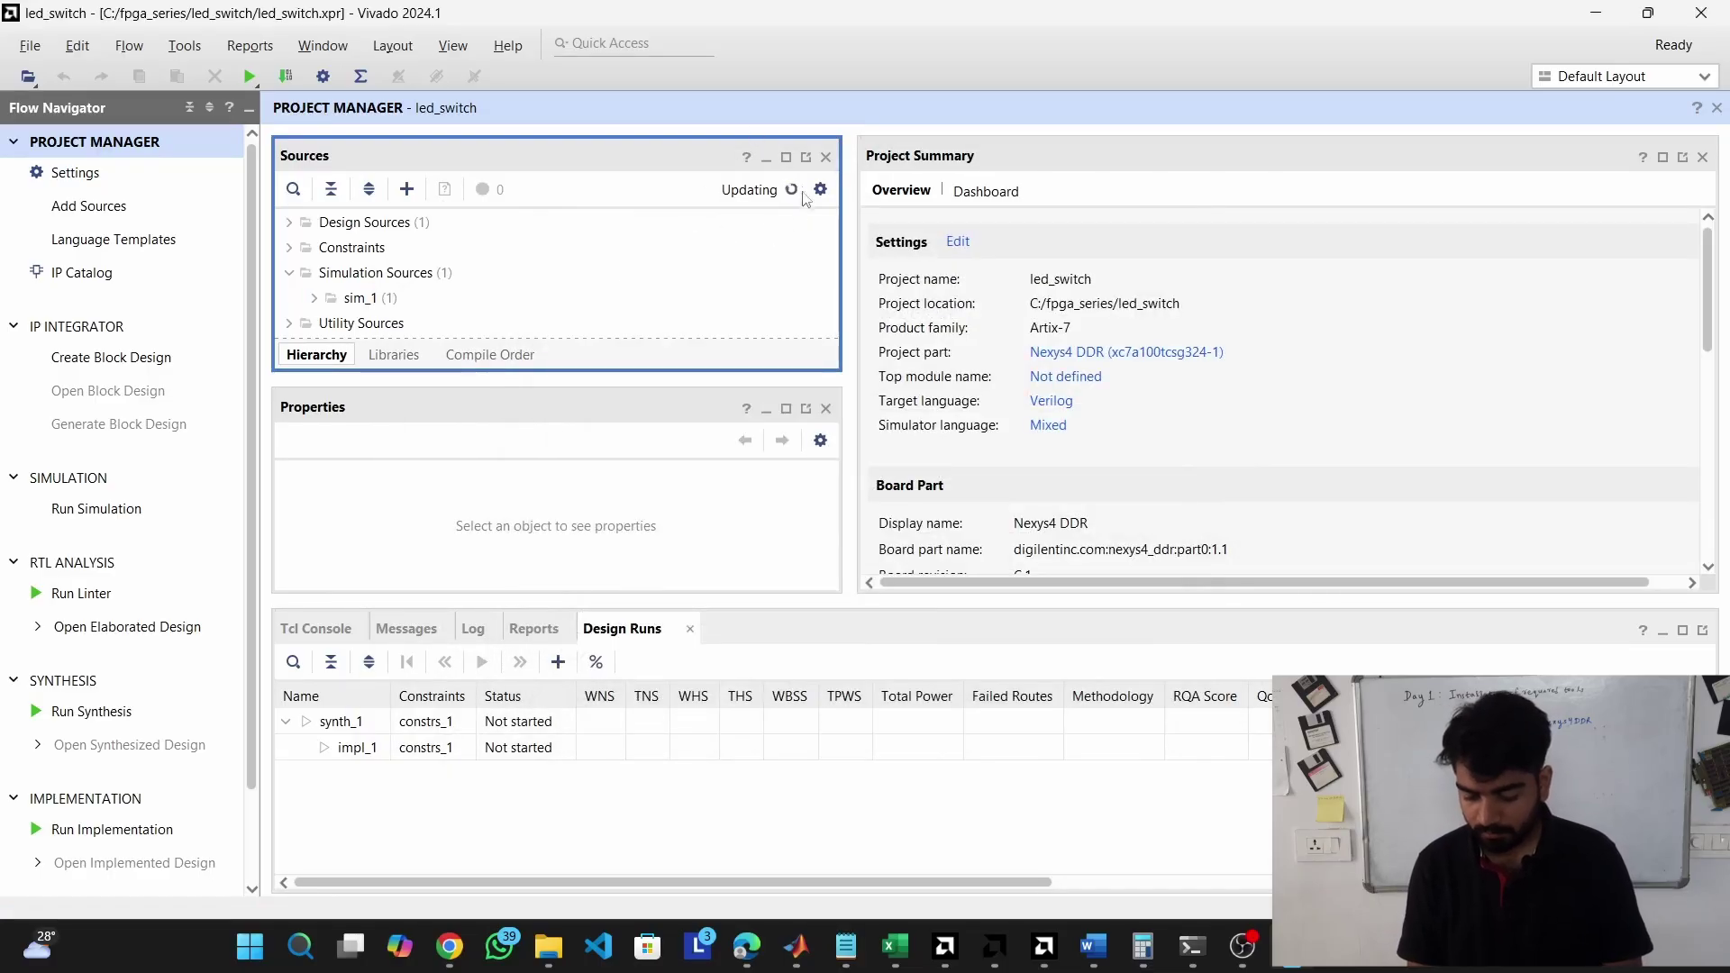
- Open switch_led.v from the design sources, maximize its editor, and place the cursor after the module's opening parenthesis on line 23
double_click(367, 225)
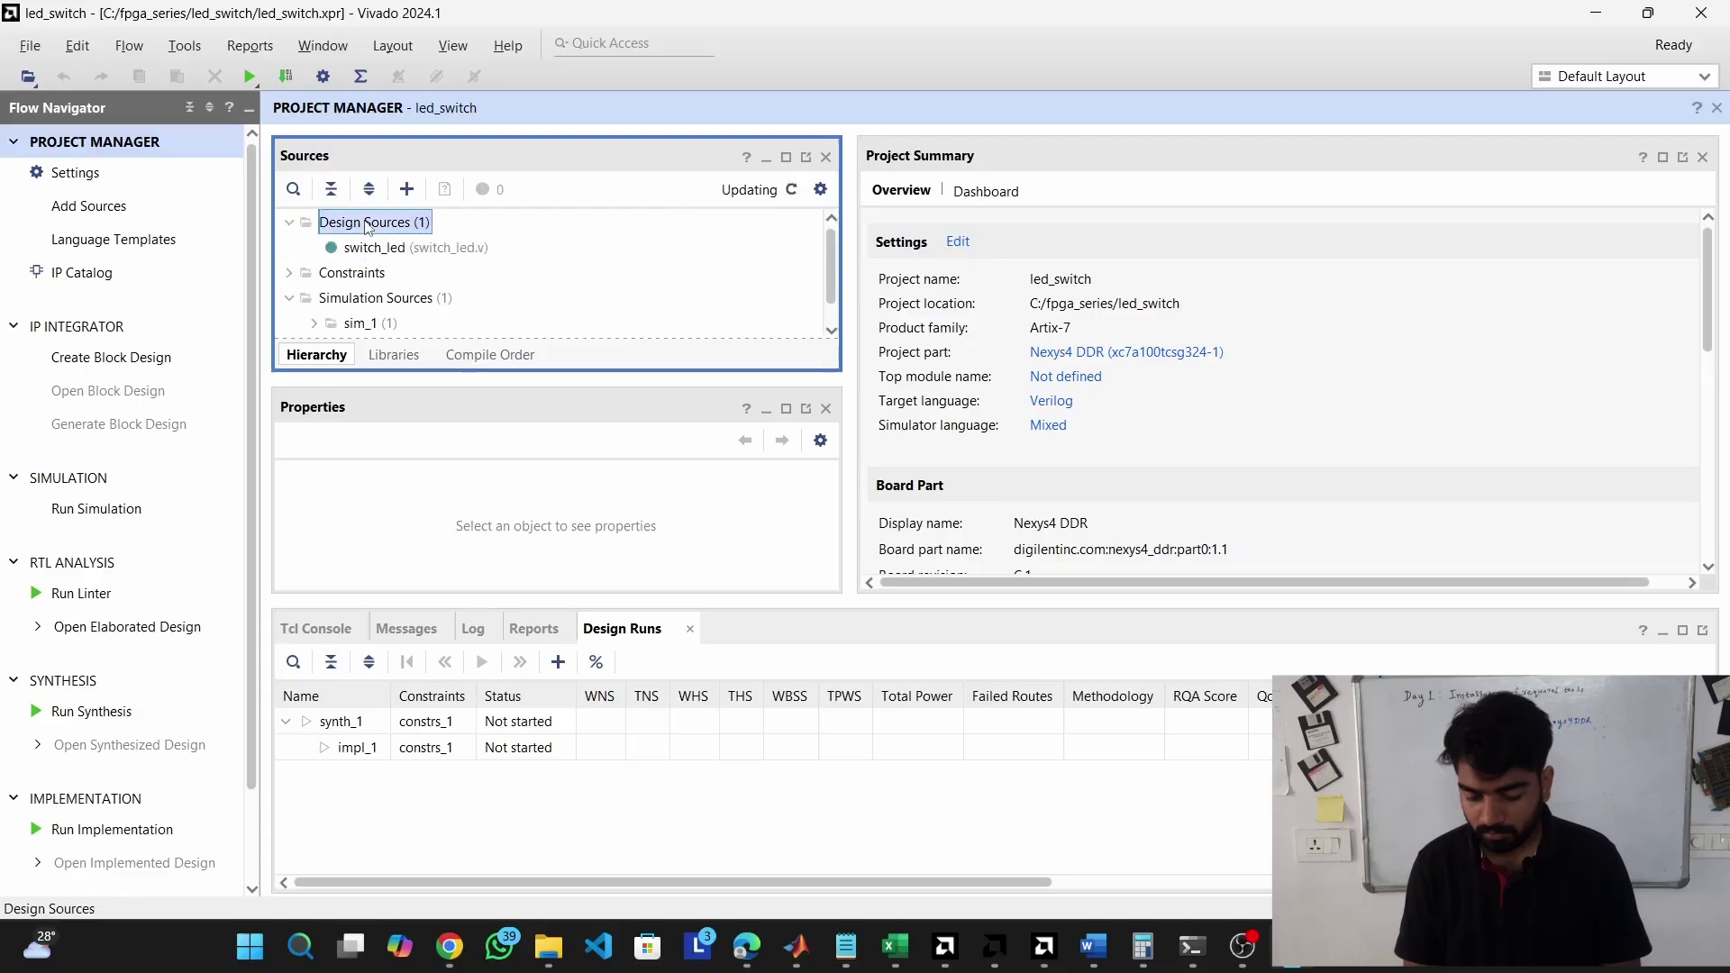
left_click(374, 250)
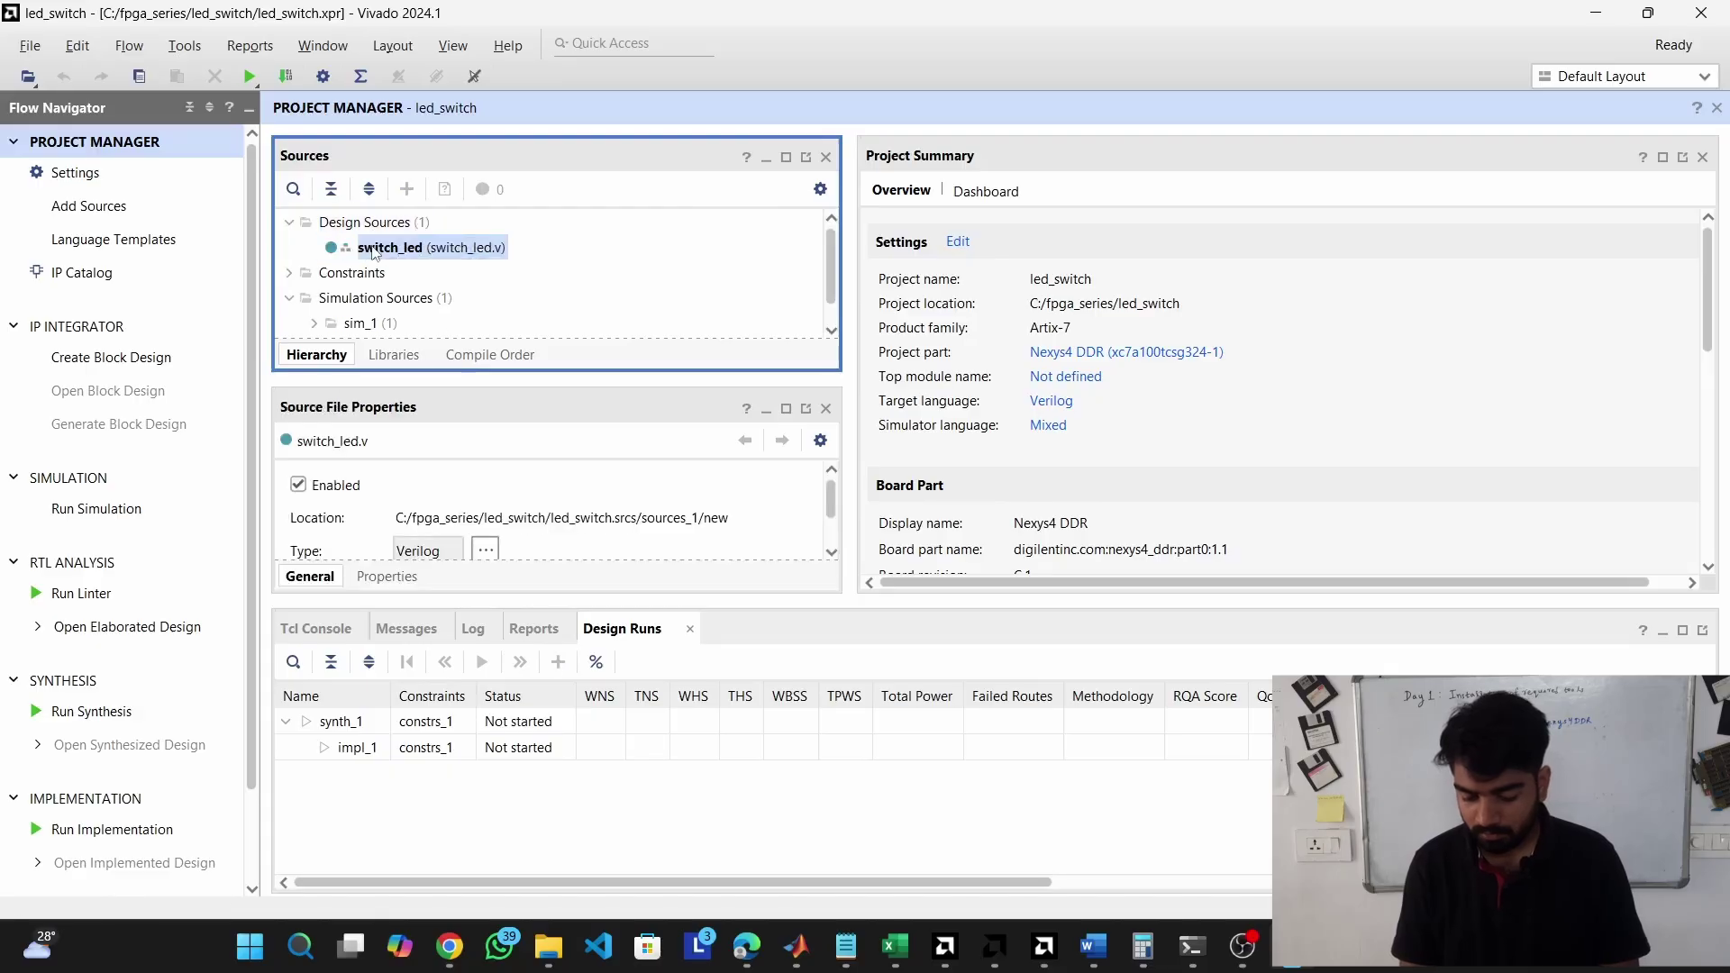
double_click(389, 247)
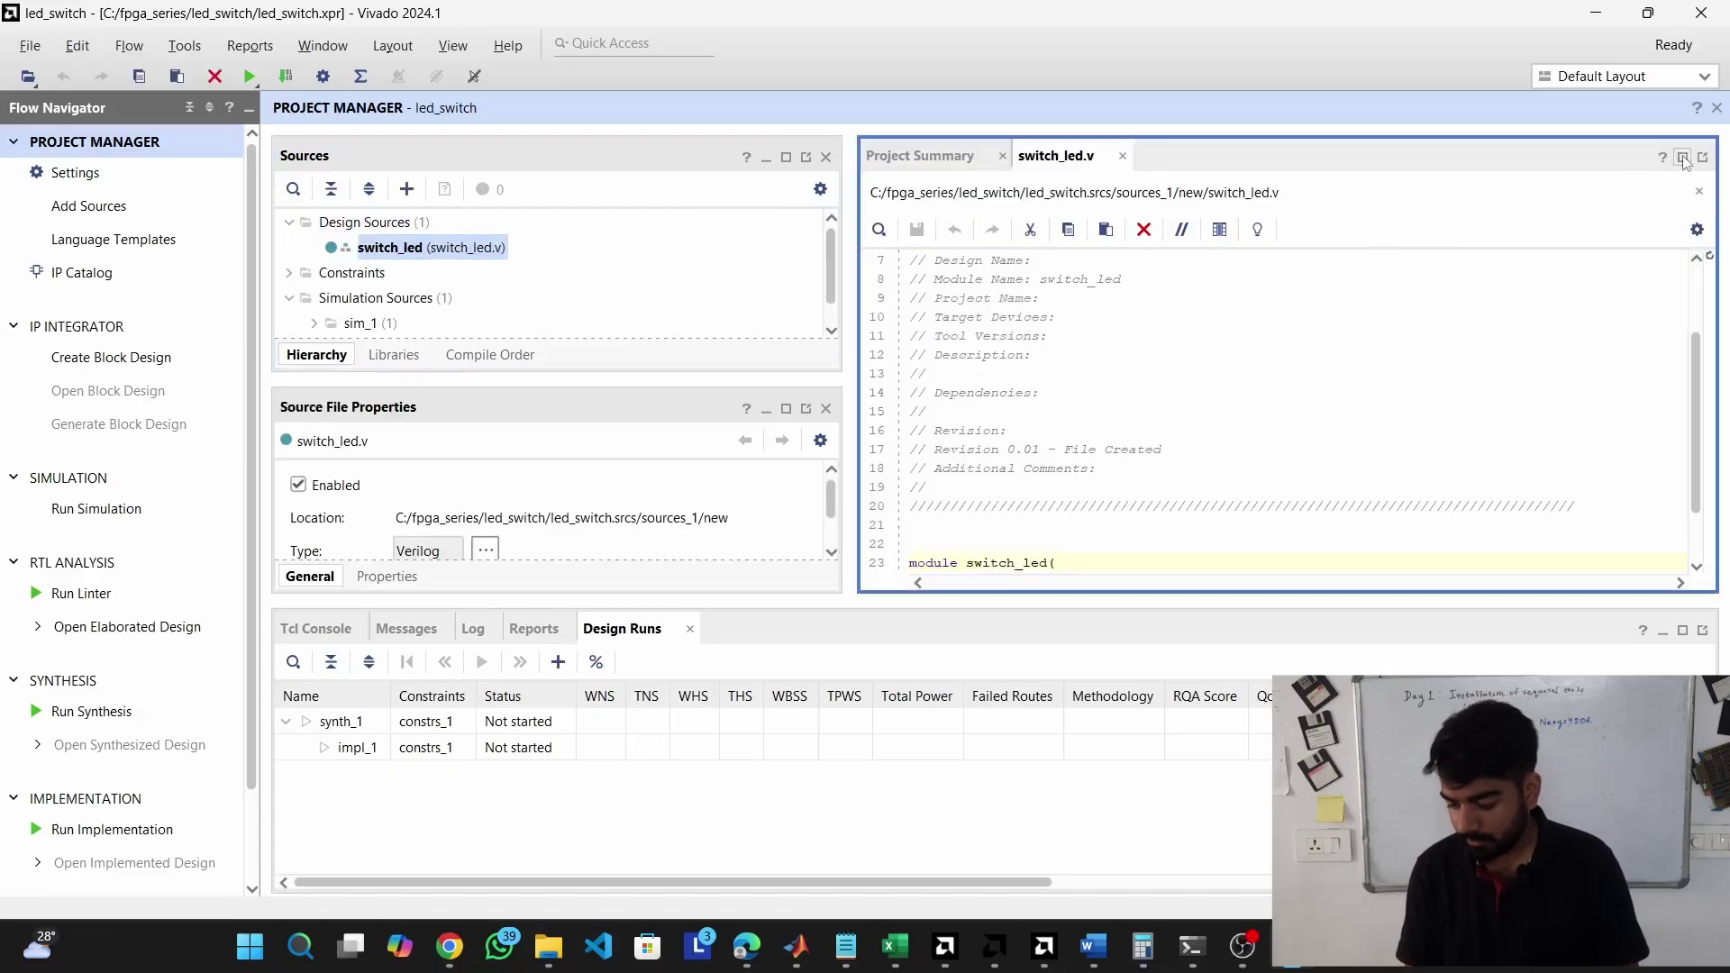
left_click(1682, 158)
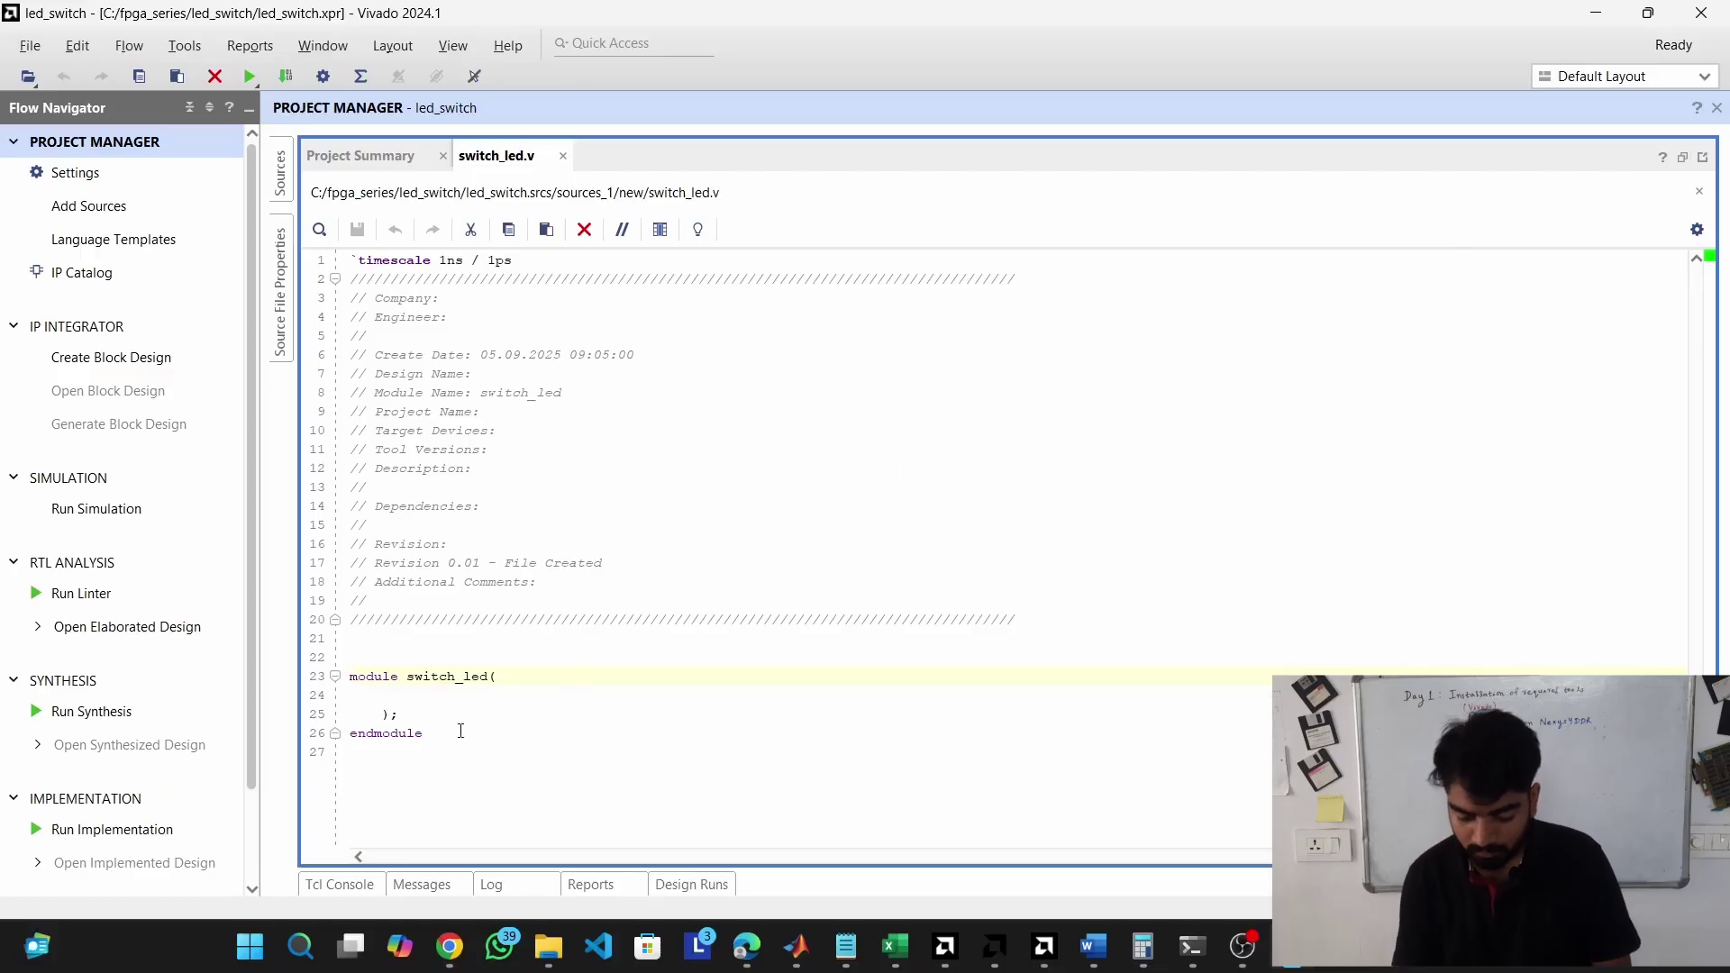
left_click_drag(460, 734, 349, 676)
left_click(559, 680)
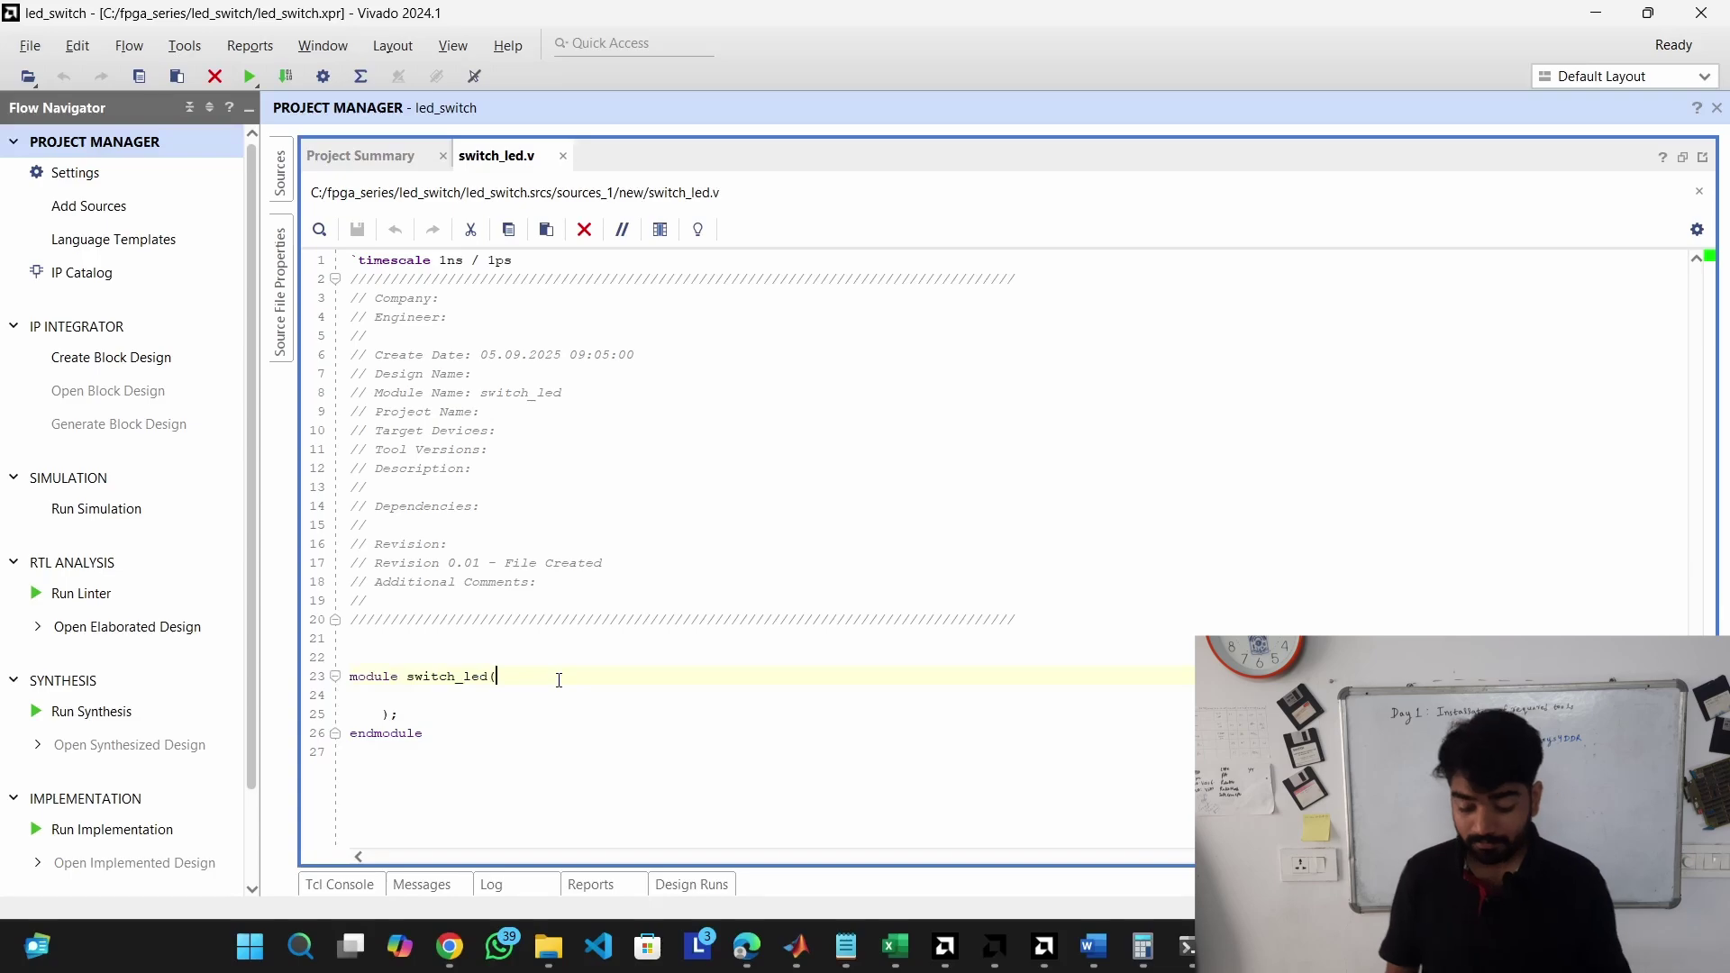